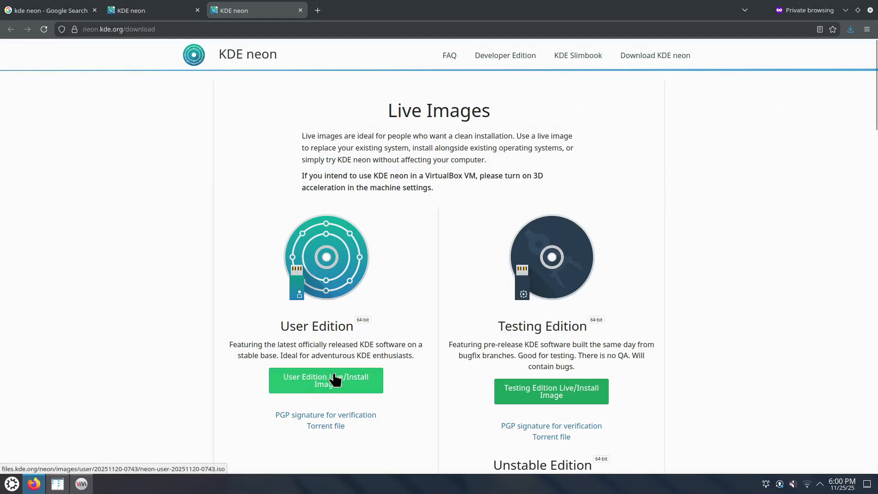
Check the KDE neon search results and homepage tabs, then return to the download page
{"action": "left_click", "coordinate": [62, 14]}
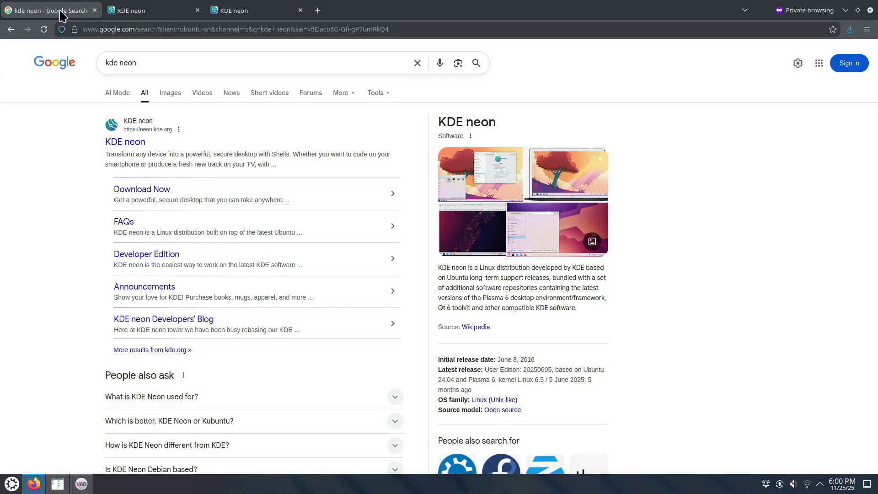
{"action": "left_click", "coordinate": [137, 14]}
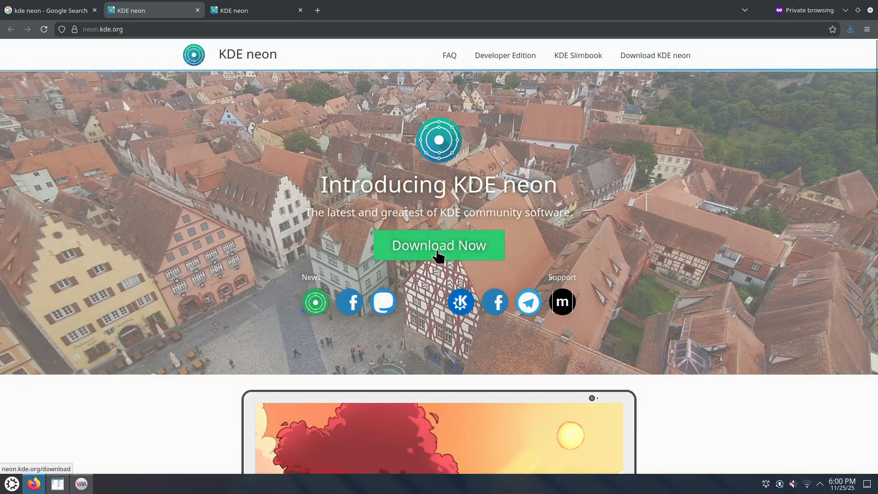
{"action": "left_click", "coordinate": [260, 16]}
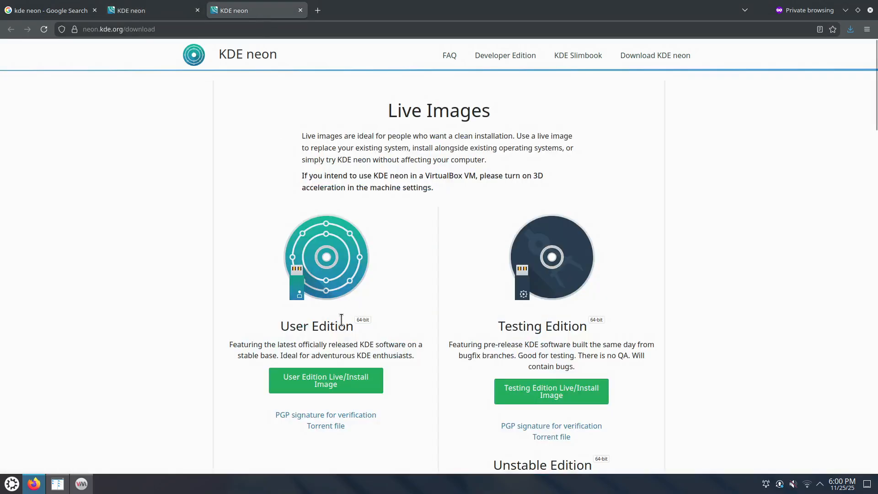
Highlight the 'User Edition' heading text on the KDE neon download page
{"action": "scroll", "coordinate": [427, 331], "scroll_direction": "down", "scroll_amount": 4}
{"action": "scroll", "coordinate": [426, 329], "scroll_direction": "up", "scroll_amount": 3}
{"action": "scroll", "coordinate": [407, 320], "scroll_direction": "up", "scroll_amount": 1}
{"action": "left_click_drag", "start_coordinate": [278, 326], "coordinate": [353, 325]}
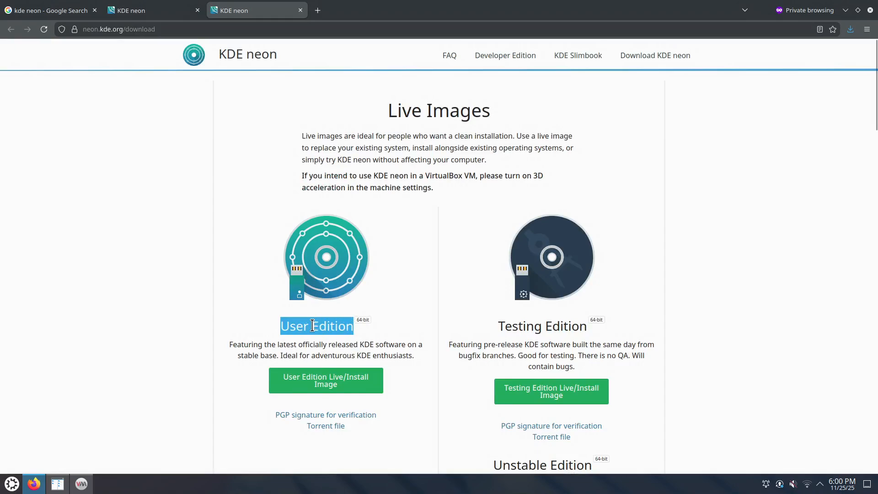
{"action": "scroll", "coordinate": [595, 341], "scroll_direction": "down", "scroll_amount": 2}
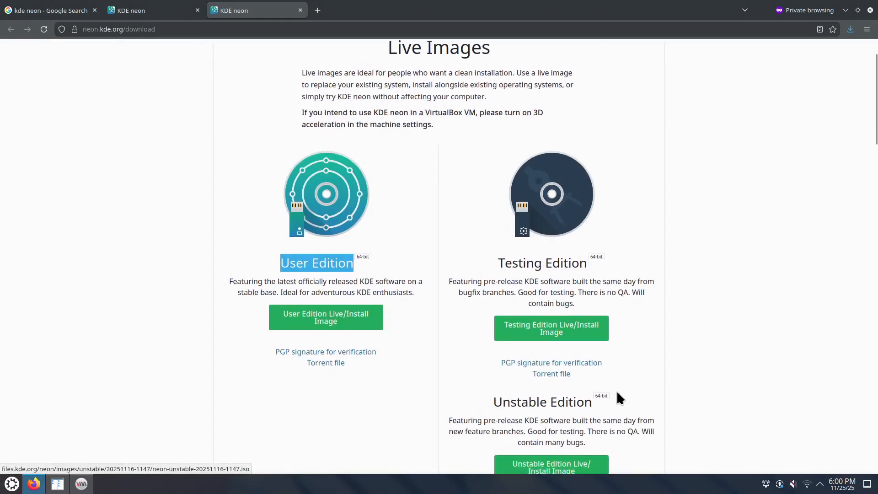
{"action": "scroll", "coordinate": [632, 386], "scroll_direction": "down", "scroll_amount": 5}
{"action": "scroll", "coordinate": [639, 353], "scroll_direction": "up", "scroll_amount": 5}
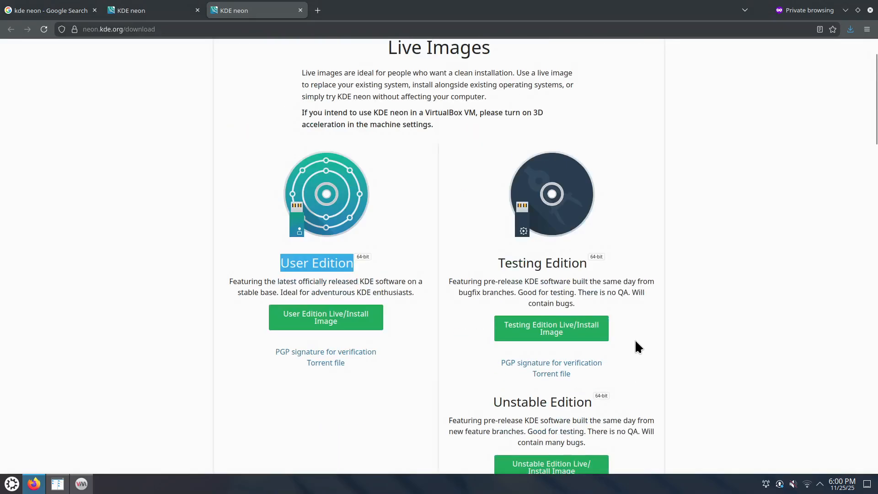
{"action": "left_click_drag", "start_coordinate": [280, 265], "coordinate": [352, 265]}
{"action": "scroll", "coordinate": [349, 293], "scroll_direction": "up", "scroll_amount": 2}
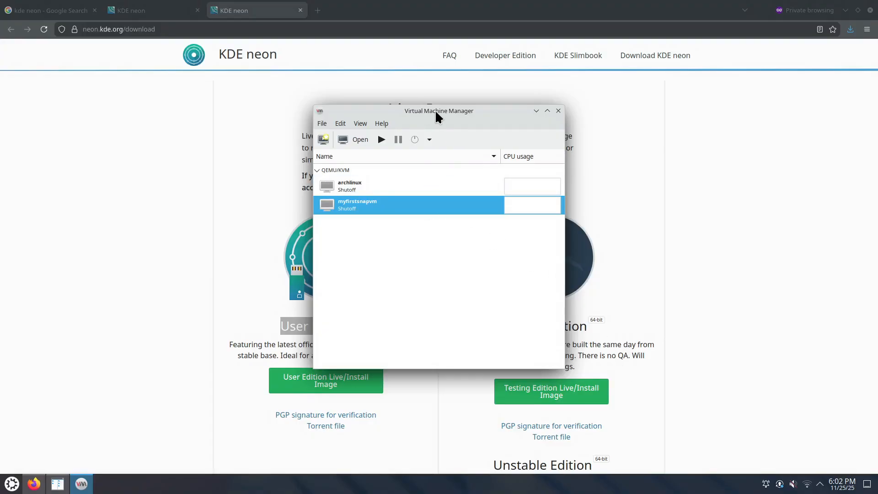
Start a new virtual machine using the neon-user ISO from the to_delete_iso pool as install media
{"action": "left_click", "coordinate": [322, 125]}
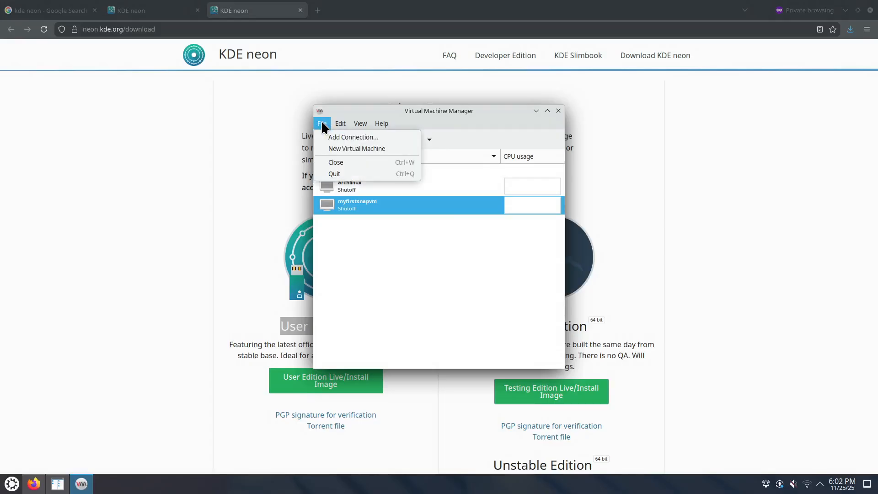
{"action": "left_click", "coordinate": [335, 147]}
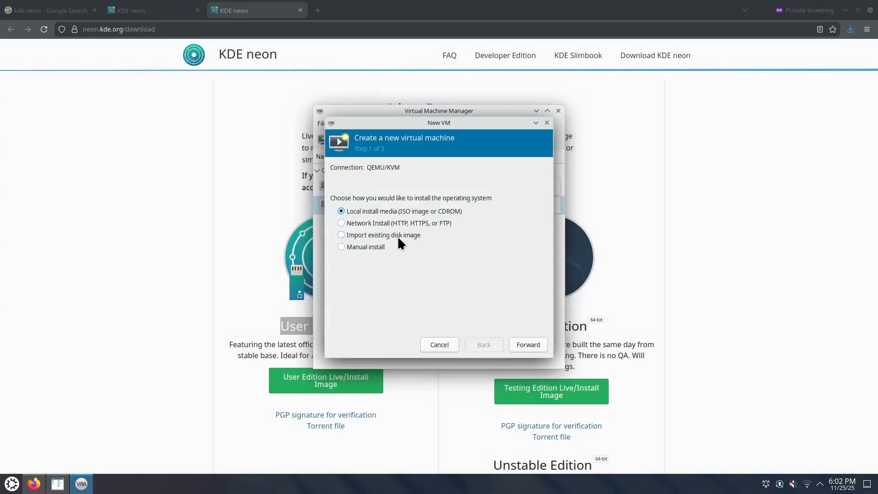
{"action": "left_click", "coordinate": [526, 343]}
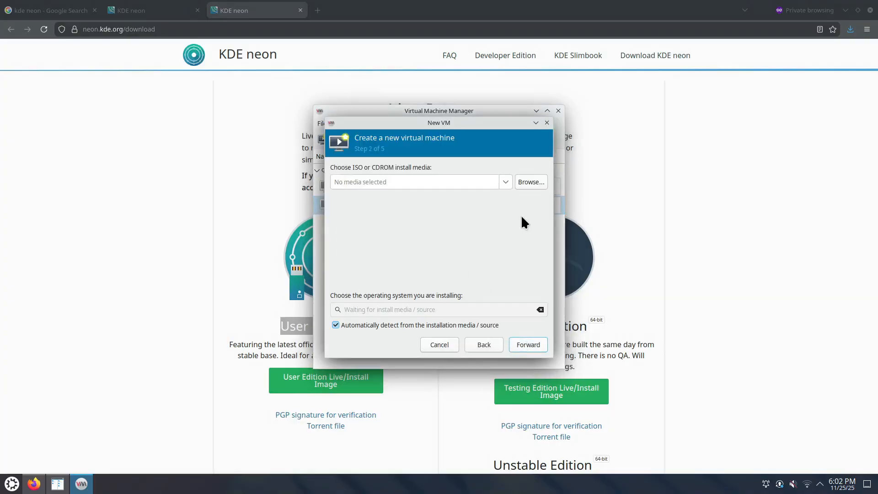
{"action": "left_click", "coordinate": [535, 183]}
{"action": "left_click", "coordinate": [315, 164]}
{"action": "left_click", "coordinate": [417, 182]}
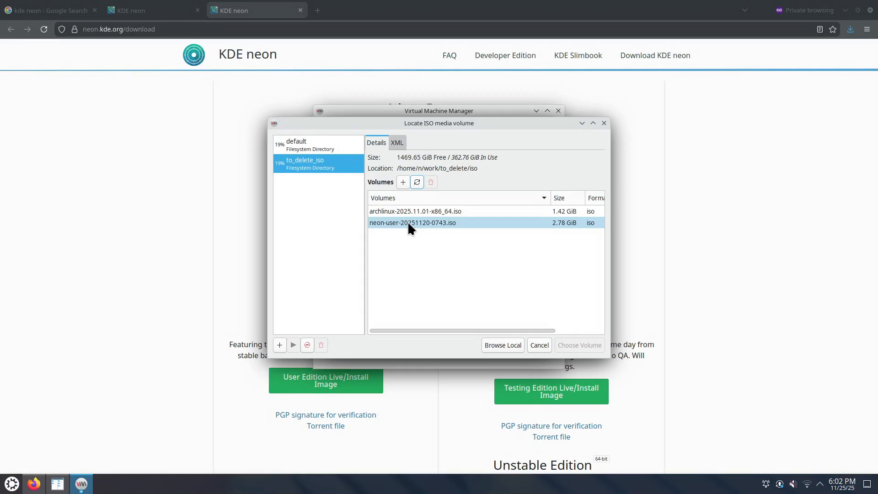
{"action": "left_click", "coordinate": [442, 223]}
{"action": "left_click", "coordinate": [581, 344]}
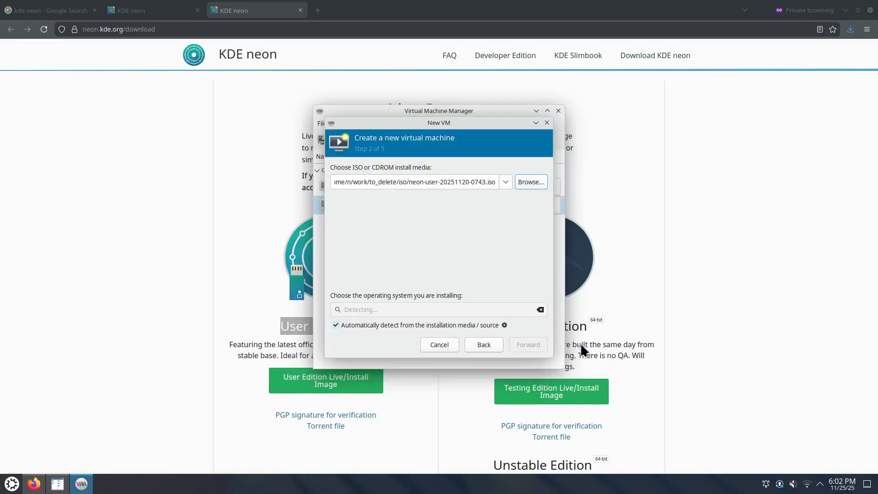
Turn off automatic OS detection and choose Arch Linux as the operating system
{"action": "left_click", "coordinate": [347, 326]}
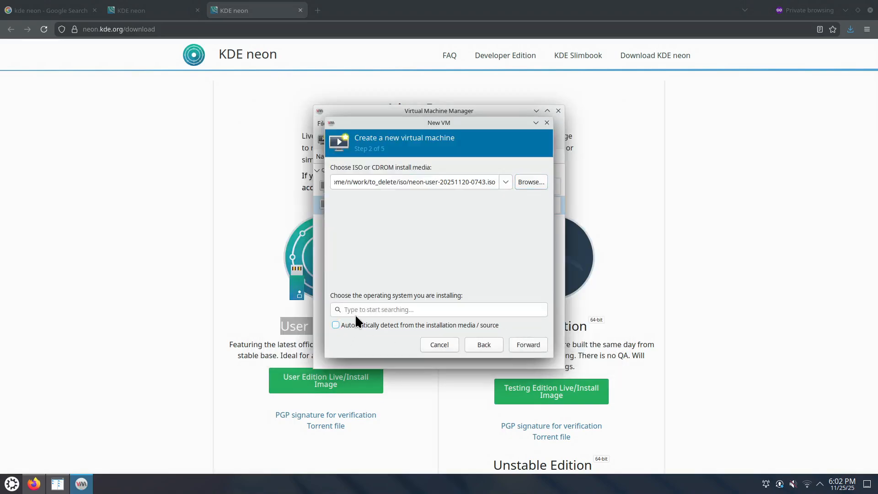
{"action": "left_click", "coordinate": [358, 310]}
{"action": "type", "text": "Arch"}
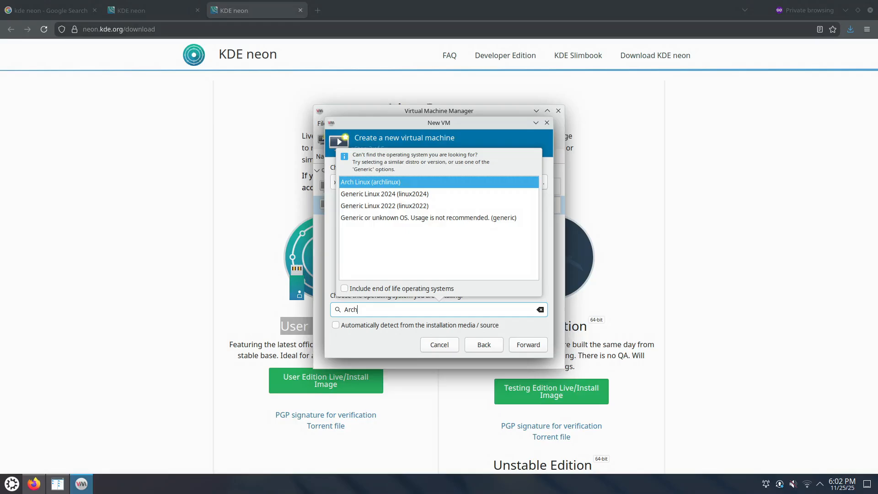
{"action": "left_click", "coordinate": [402, 182]}
{"action": "left_click", "coordinate": [528, 344]}
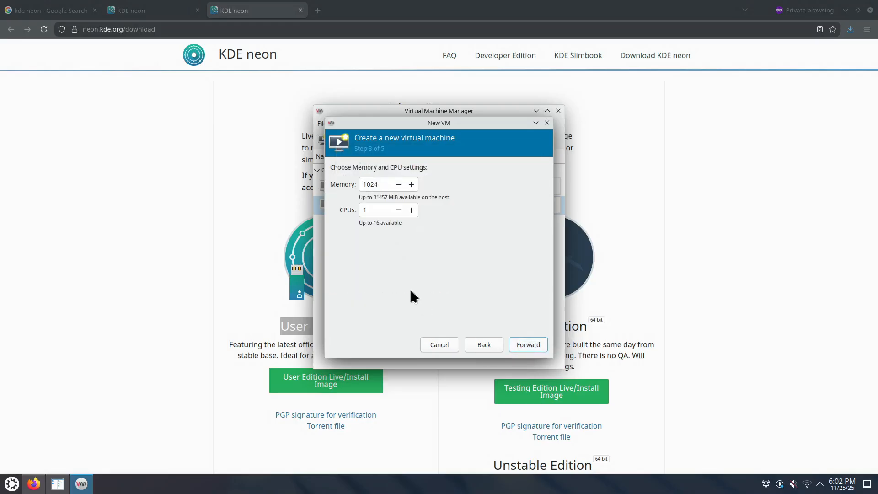
Give the VM 10240 MiB of memory and 8 CPUs
{"action": "left_click", "coordinate": [382, 184]}
{"action": "type", "text": "0"}
{"action": "key", "text": "Tab"}
{"action": "type", "text": "8"}
{"action": "left_click", "coordinate": [530, 345]}
Keep the 200 GiB disk, name the VM kdeneon, and enable customize before install
{"action": "left_click", "coordinate": [357, 197]}
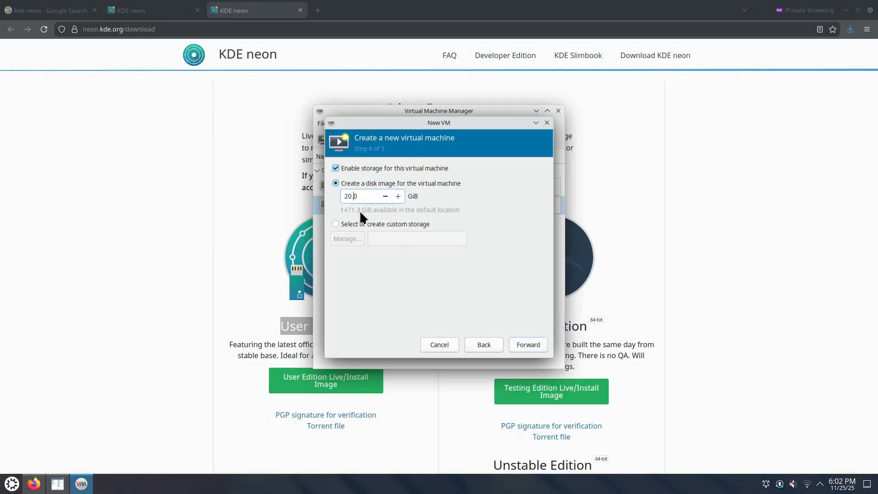
{"action": "left_click", "coordinate": [530, 345]}
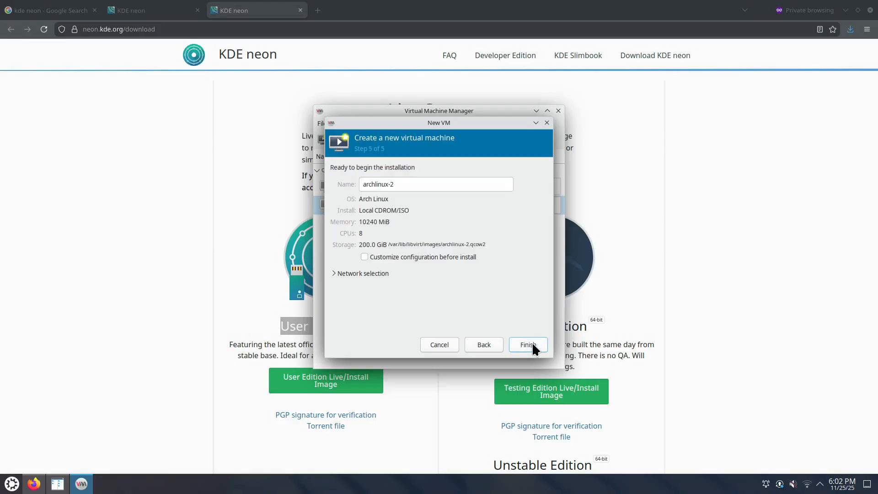
{"action": "type", "text": "kdeneon"}
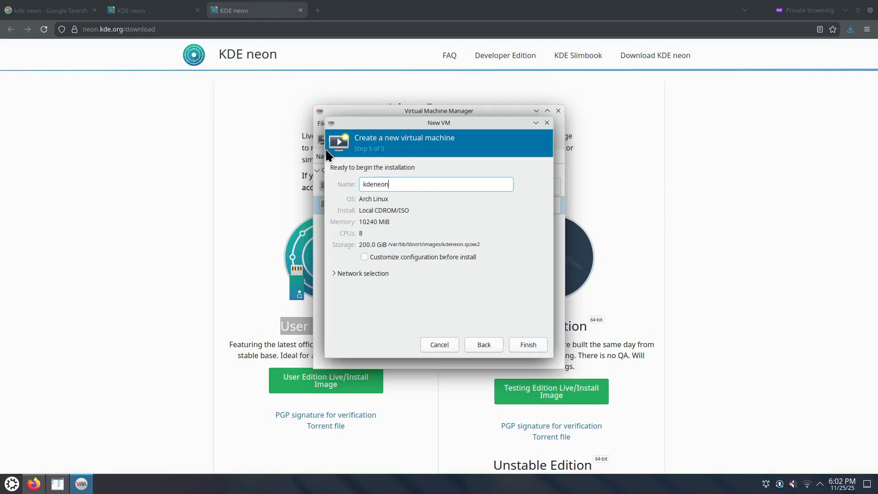
{"action": "left_click", "coordinate": [406, 257]}
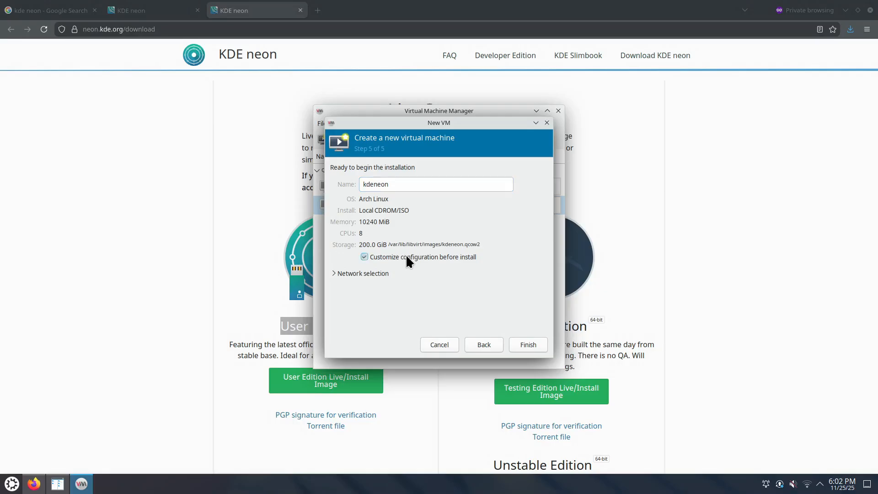
Finish the wizard, review the OS information and overview, and keep the Q35 chipset
{"action": "left_click", "coordinate": [528, 345]}
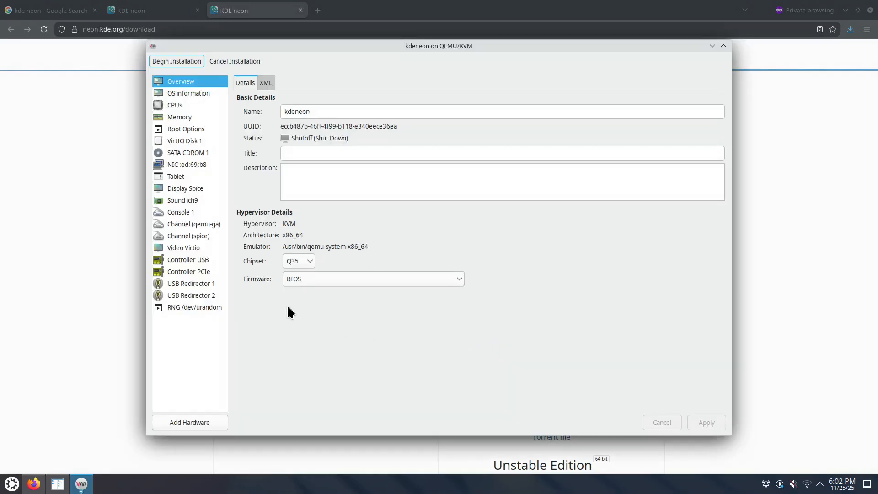
{"action": "left_click", "coordinate": [200, 92]}
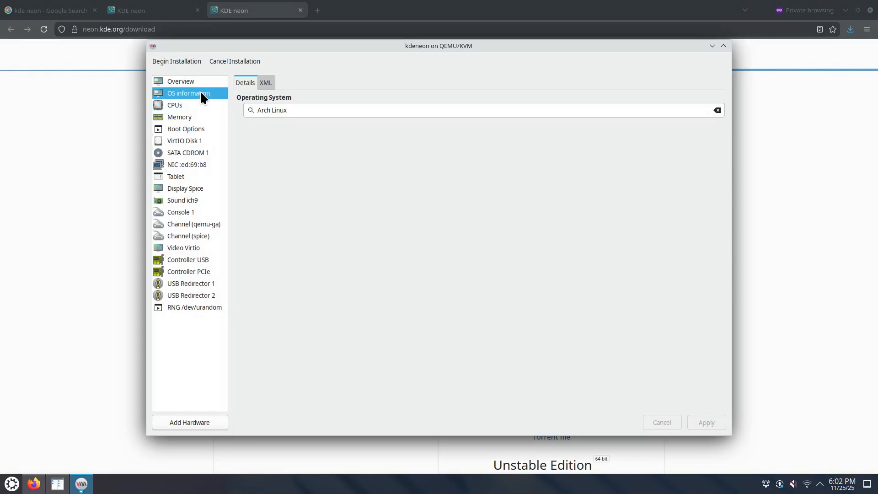
{"action": "left_click", "coordinate": [189, 105]}
{"action": "left_click", "coordinate": [202, 91]}
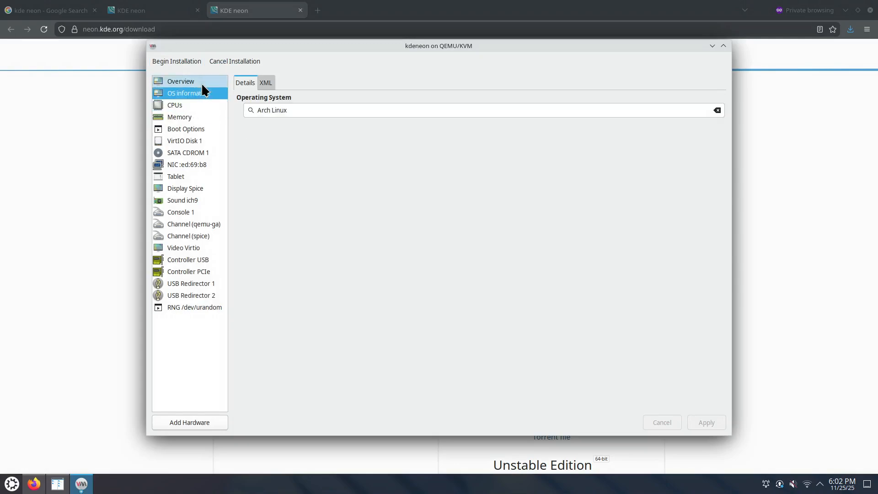
{"action": "left_click", "coordinate": [201, 82]}
{"action": "left_click", "coordinate": [208, 94]}
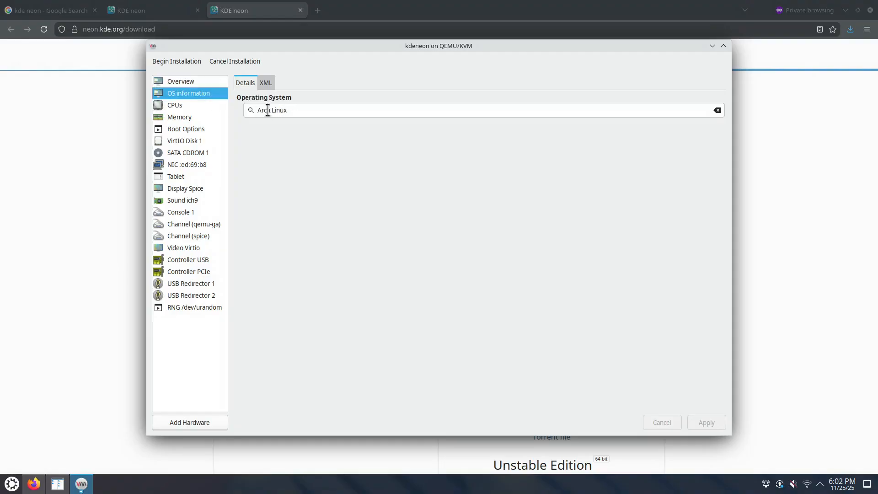
{"action": "left_click", "coordinate": [196, 78]}
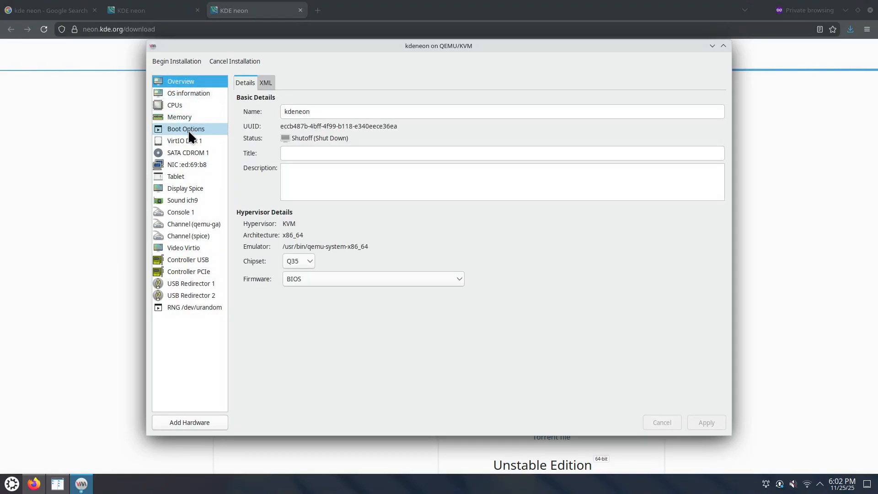
{"action": "left_click", "coordinate": [310, 257]}
{"action": "left_click", "coordinate": [310, 257]}
Review the CPU, memory, boot, disk, NIC and CD-ROM pages, then the firmware choices
{"action": "left_click", "coordinate": [189, 106]}
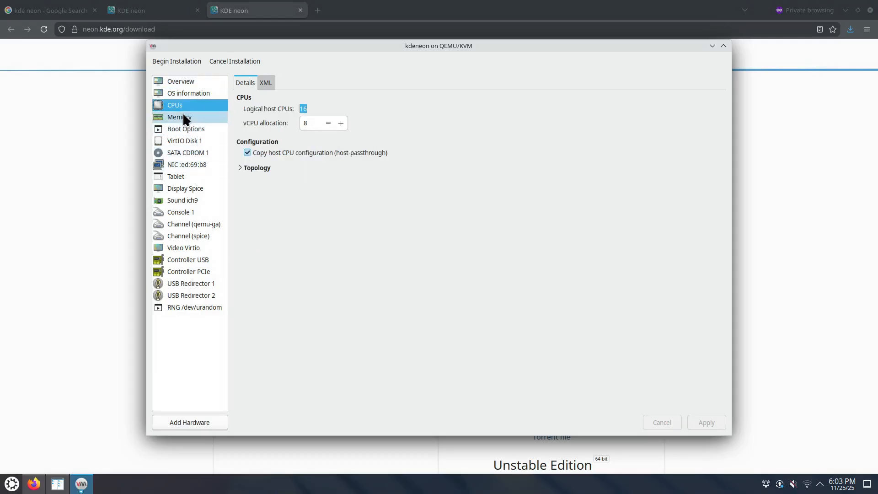
{"action": "left_click", "coordinate": [184, 117]}
{"action": "left_click", "coordinate": [189, 129]}
{"action": "left_click", "coordinate": [191, 140]}
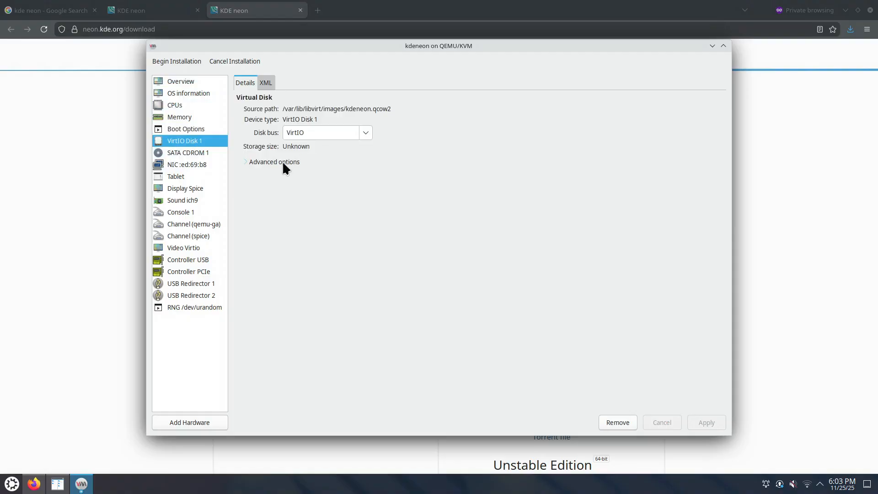
{"action": "left_click", "coordinate": [197, 166]}
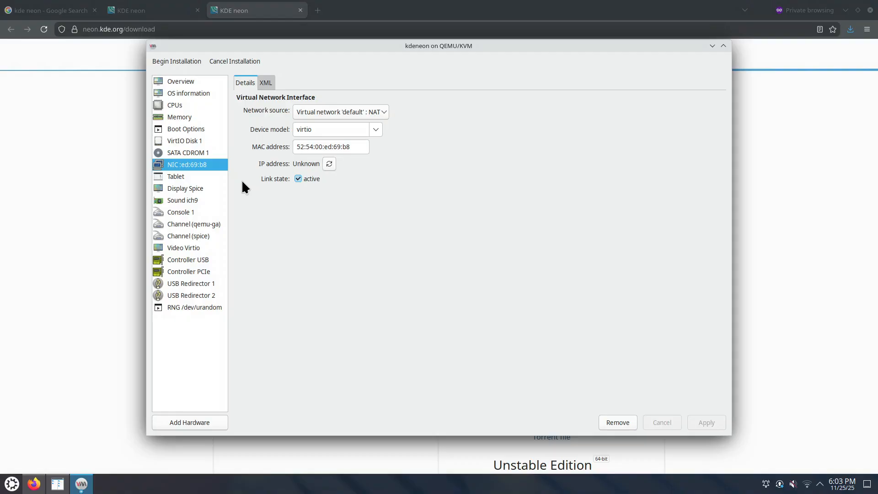
{"action": "left_click", "coordinate": [206, 153]}
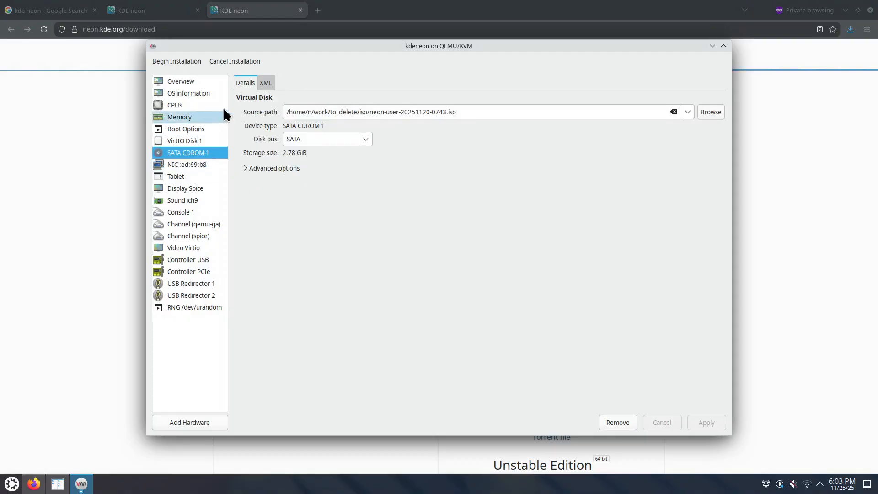
{"action": "left_click", "coordinate": [204, 80]}
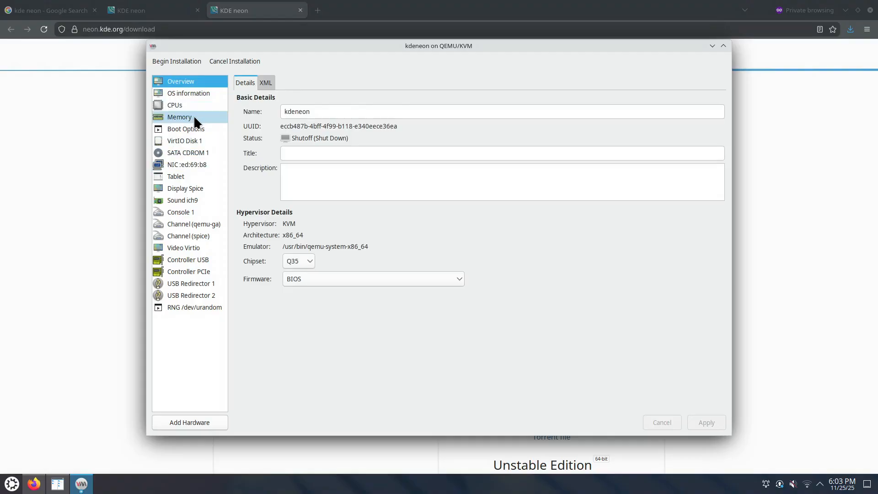
{"action": "left_click", "coordinate": [347, 279]}
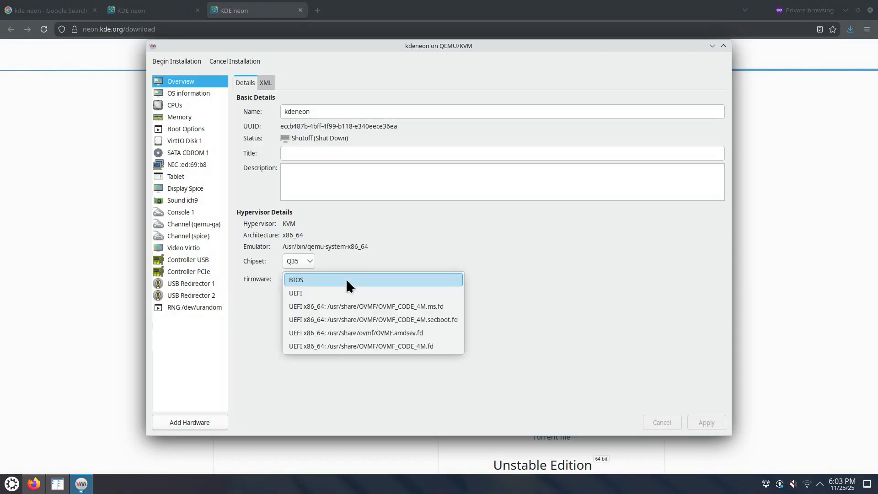
Set the kdeneon firmware to UEFI, apply it, and begin the installation
{"action": "left_click", "coordinate": [316, 296]}
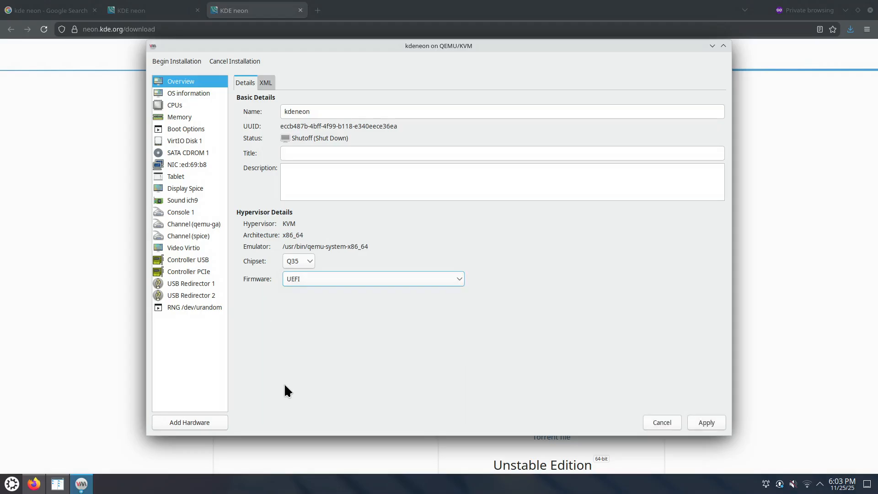
{"action": "left_click", "coordinate": [709, 422]}
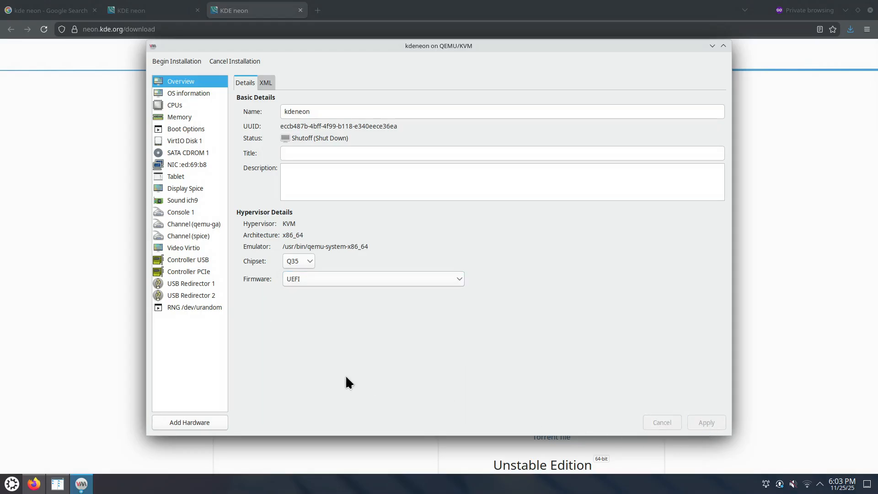
{"action": "left_click", "coordinate": [197, 61]}
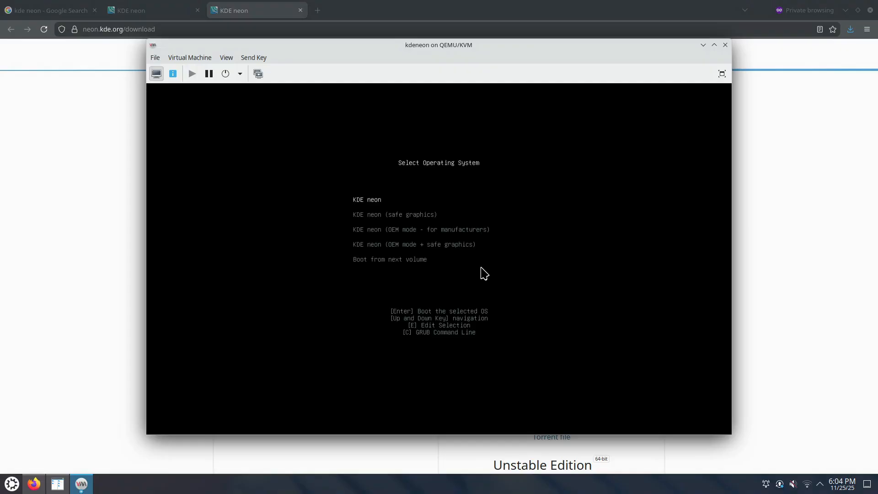
Boot the default KDE neon entry from the GRUB menu into the live desktop
{"action": "key", "text": "Return"}
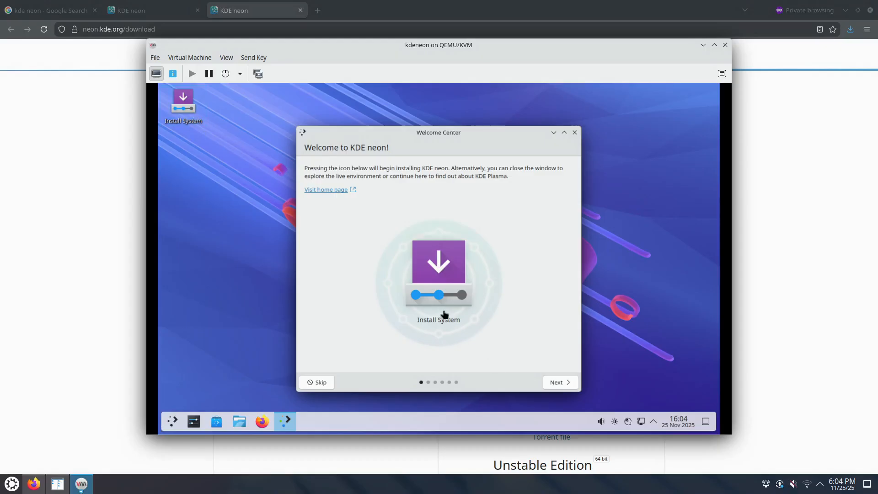
Close Welcome Center, launch Install System, pick New York timezone, and advance to Partitions
{"action": "left_click", "coordinate": [575, 133]}
{"action": "left_click", "coordinate": [184, 109]}
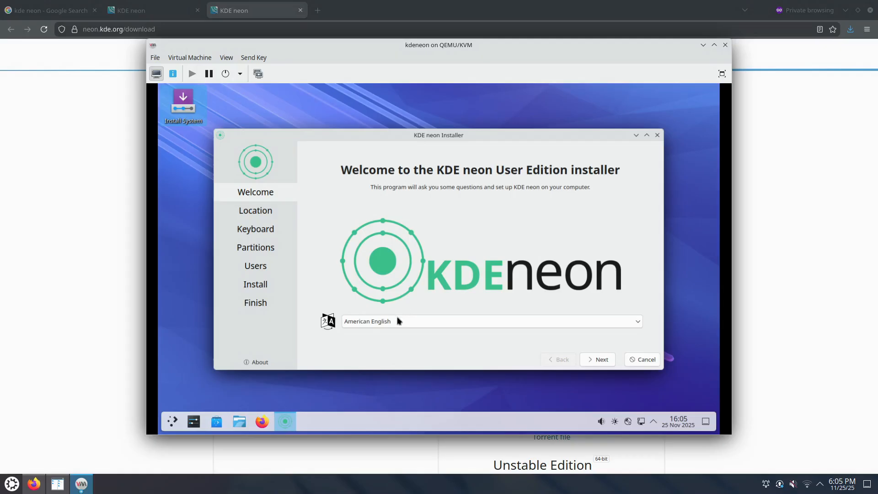
{"action": "left_click", "coordinate": [600, 361]}
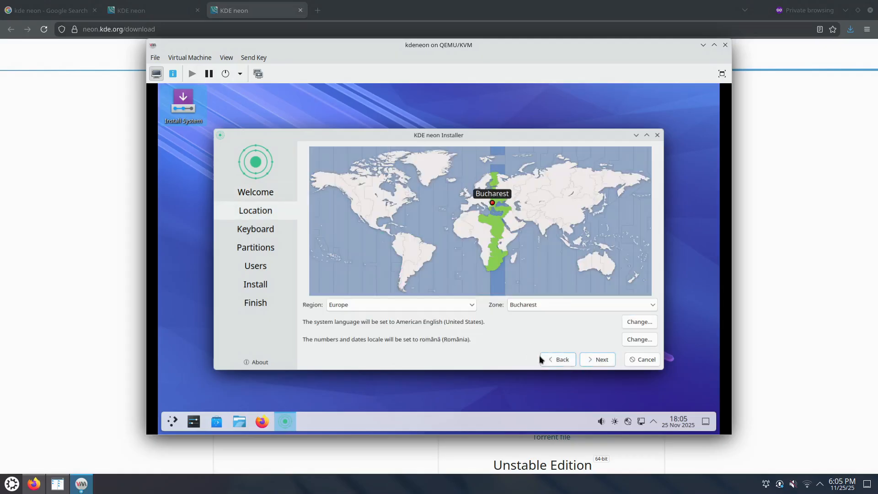
{"action": "left_click", "coordinate": [398, 215]}
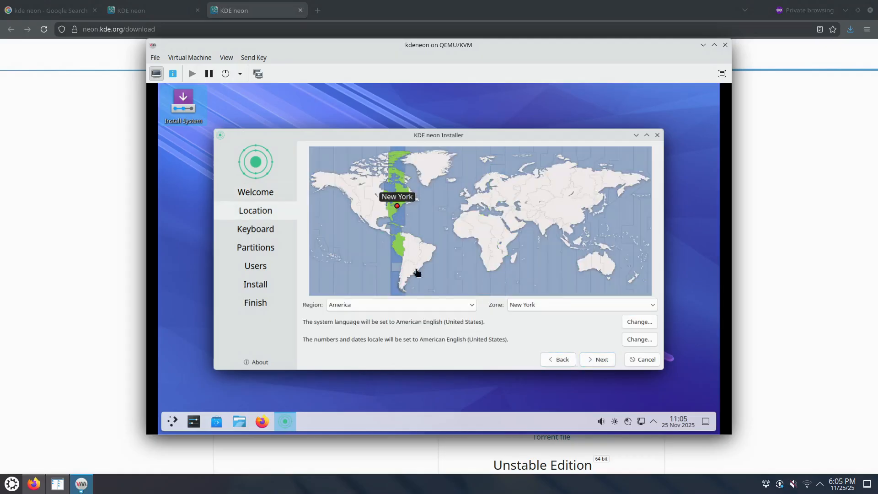
{"action": "left_click", "coordinate": [601, 360]}
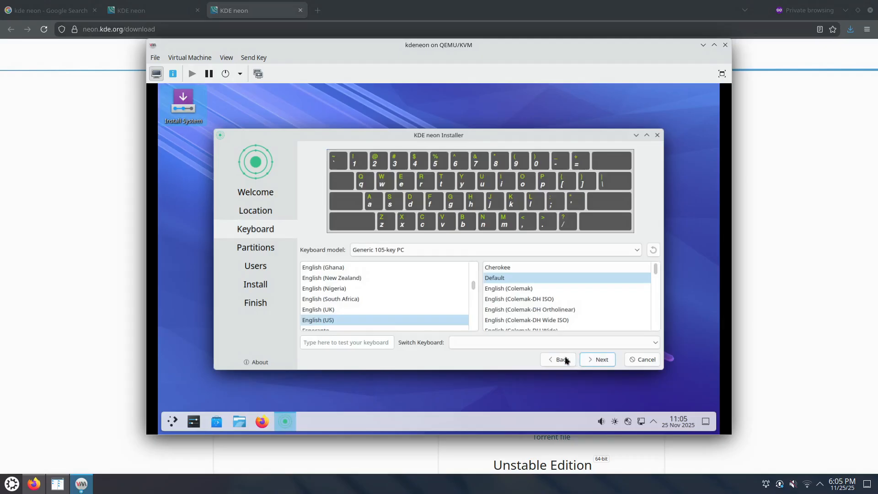
{"action": "left_click", "coordinate": [600, 361]}
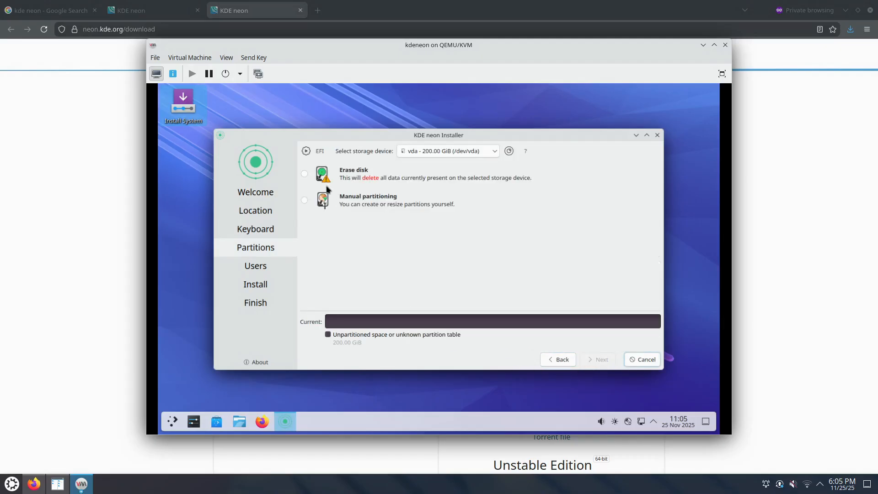
Choose Erase disk with the Swap to file option and continue to the Users step
{"action": "left_click", "coordinate": [305, 174]}
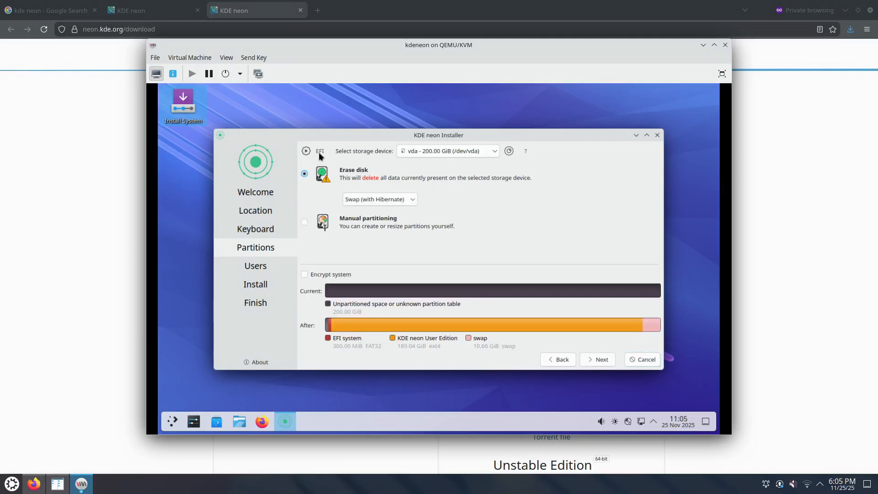
{"action": "mouse_move", "coordinate": [319, 154]}
{"action": "mouse_move", "coordinate": [509, 154]}
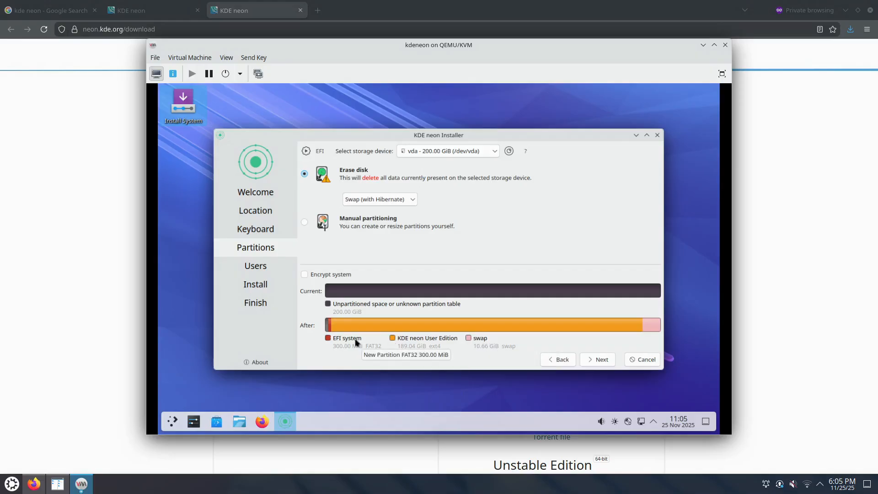
{"action": "left_click", "coordinate": [384, 201]}
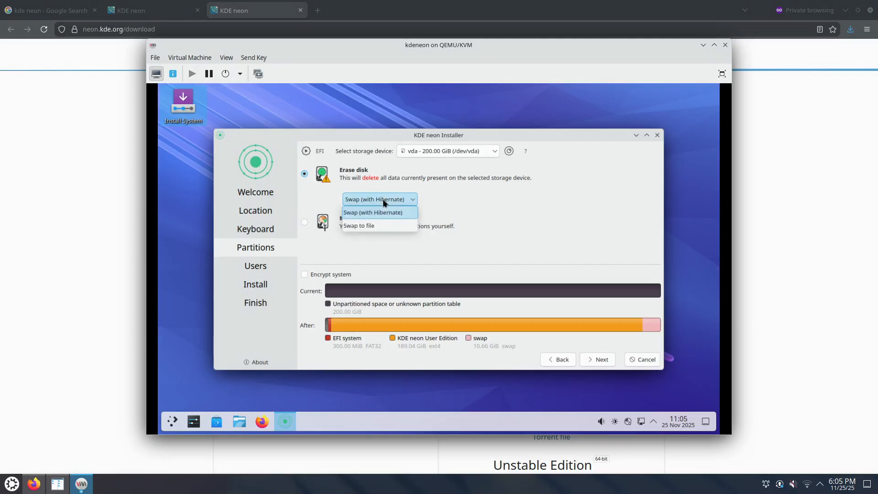
{"action": "left_click", "coordinate": [372, 227]}
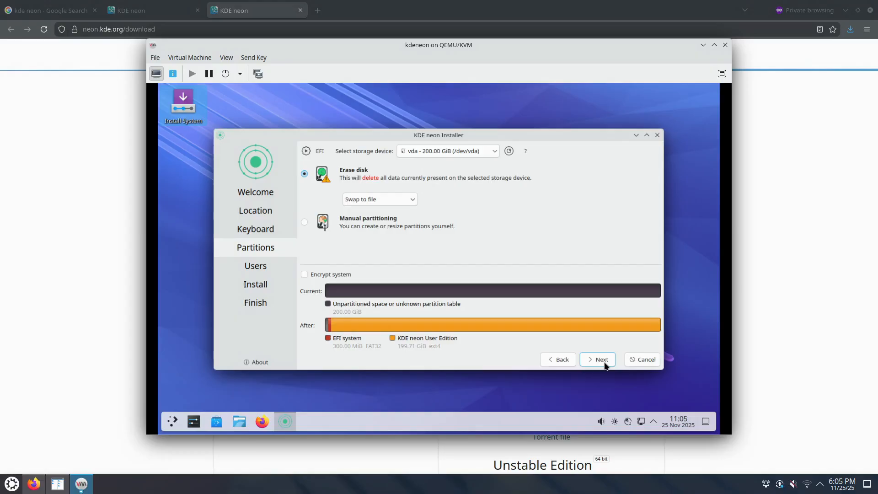
{"action": "left_click", "coordinate": [412, 200]}
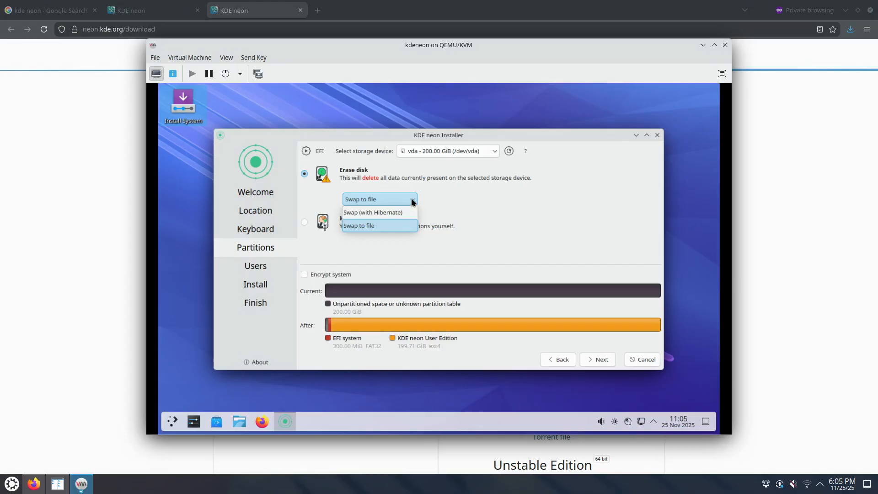
{"action": "left_click", "coordinate": [403, 214]}
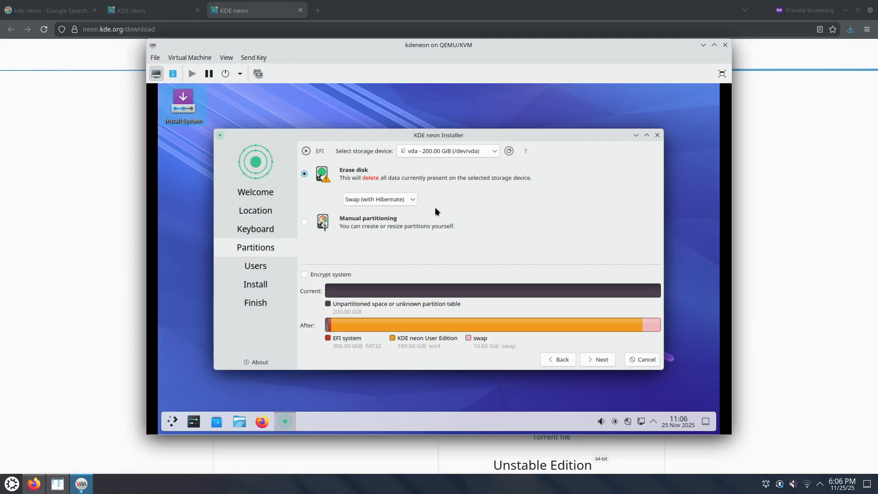
{"action": "left_click", "coordinate": [407, 200]}
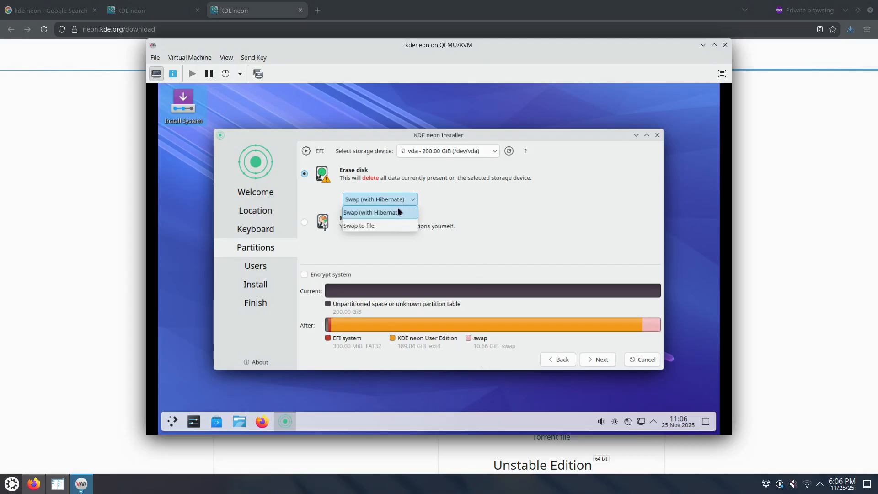
{"action": "left_click", "coordinate": [382, 226]}
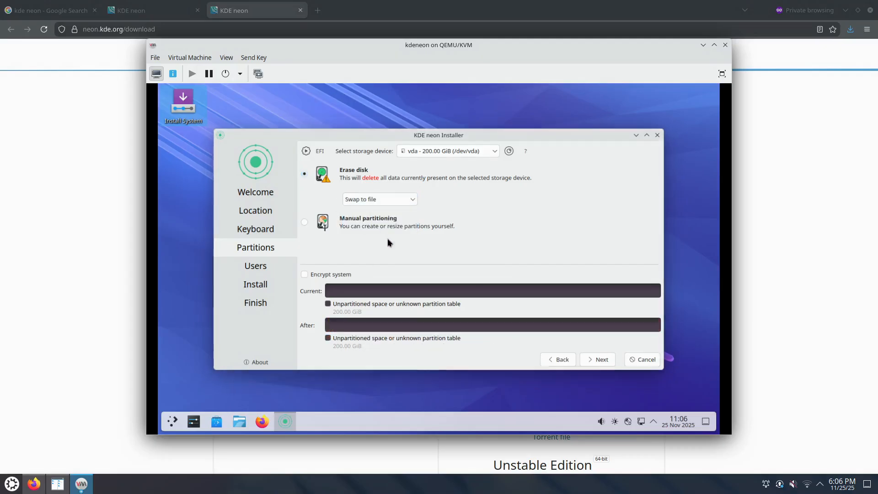
{"action": "left_click", "coordinate": [599, 360]}
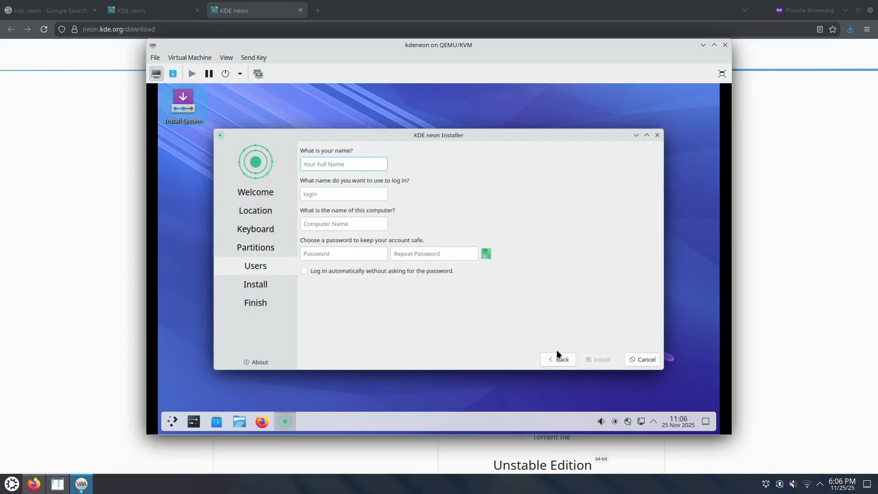
Enter the name 'administrator' and set the computer name to kdeneon
{"action": "type", "text": "administrator"}
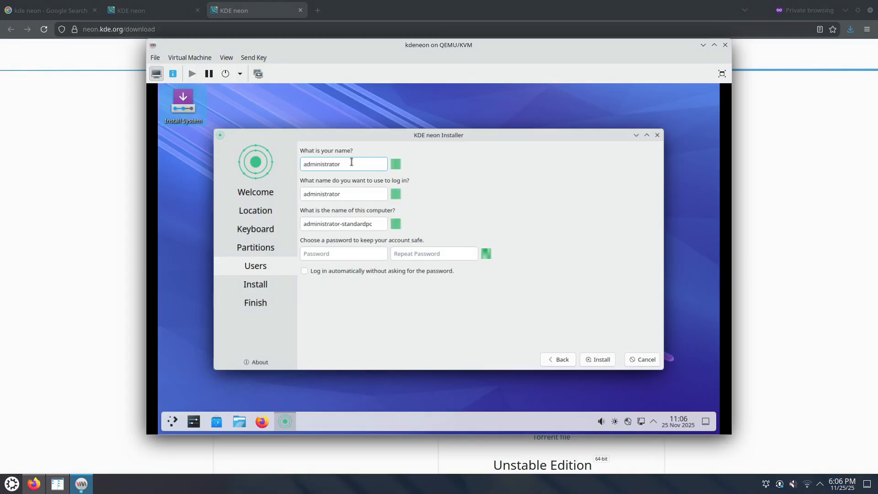
{"action": "key", "text": "Tab"}
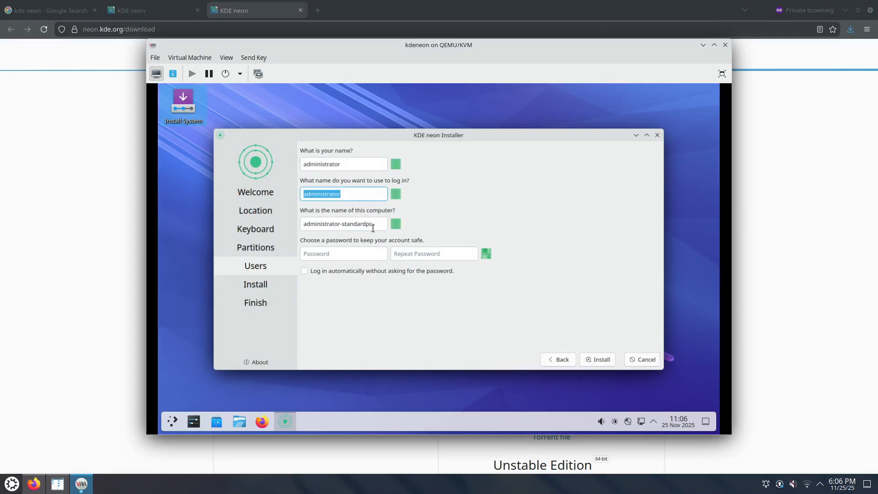
{"action": "key", "text": "Tab"}
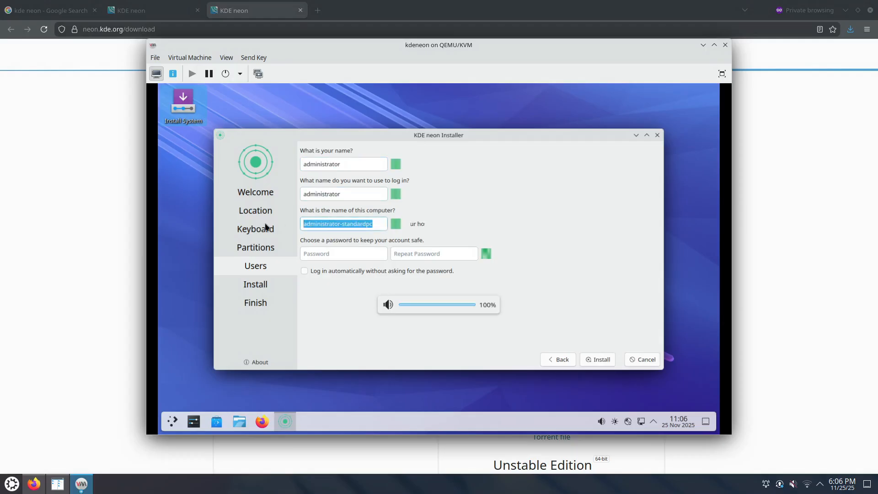
{"action": "type", "text": "ne"}
{"action": "key", "text": "BackSpace"}
{"action": "key", "text": "BackSpace"}
{"action": "type", "text": "kdebeon"}
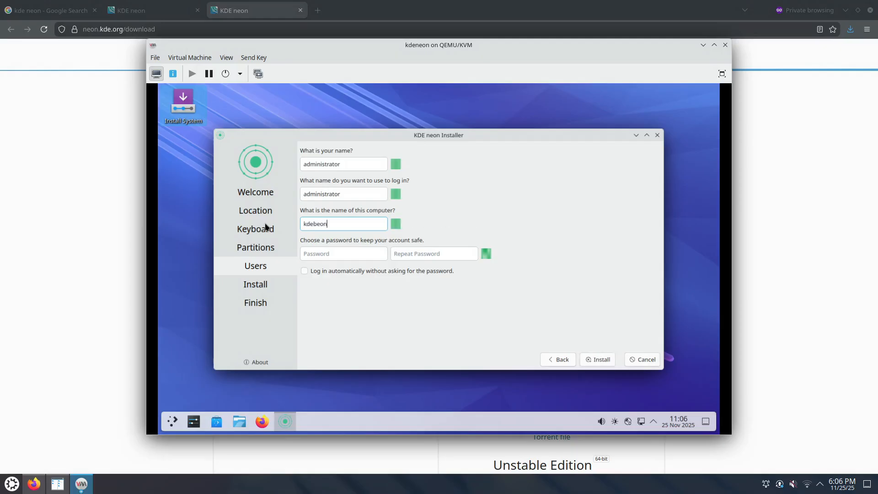
{"action": "key", "text": "BackSpace"}
{"action": "key", "text": "BackSpace"}
{"action": "key", "text": "BackSpace"}
{"action": "key", "text": "BackSpace"}
{"action": "type", "text": "neon"}
Enter the account password in both password fields and start installing KDE neon
{"action": "left_click", "coordinate": [345, 253]}
{"action": "type", "text": "1234"}
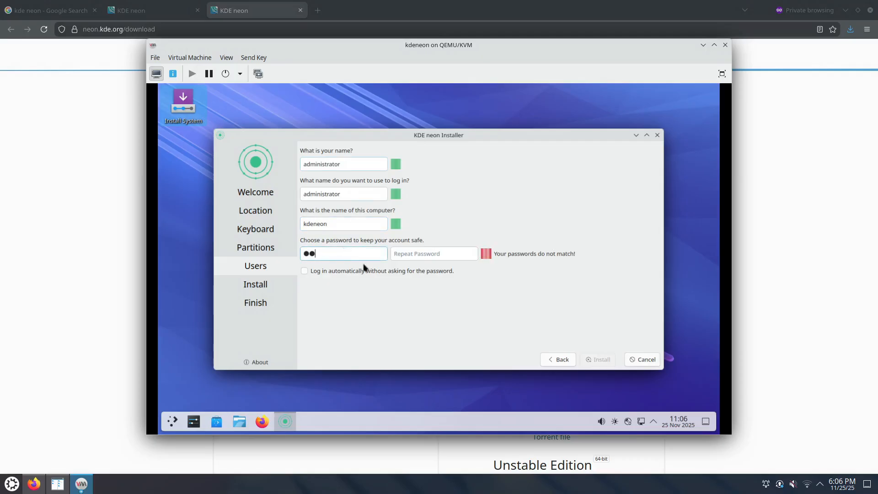
{"action": "key", "text": "Tab"}
{"action": "type", "text": "1234"}
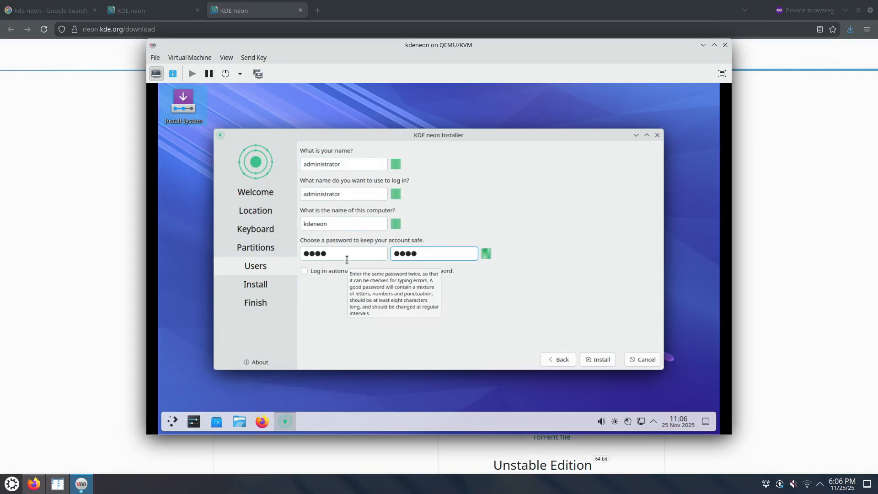
{"action": "left_click", "coordinate": [599, 359]}
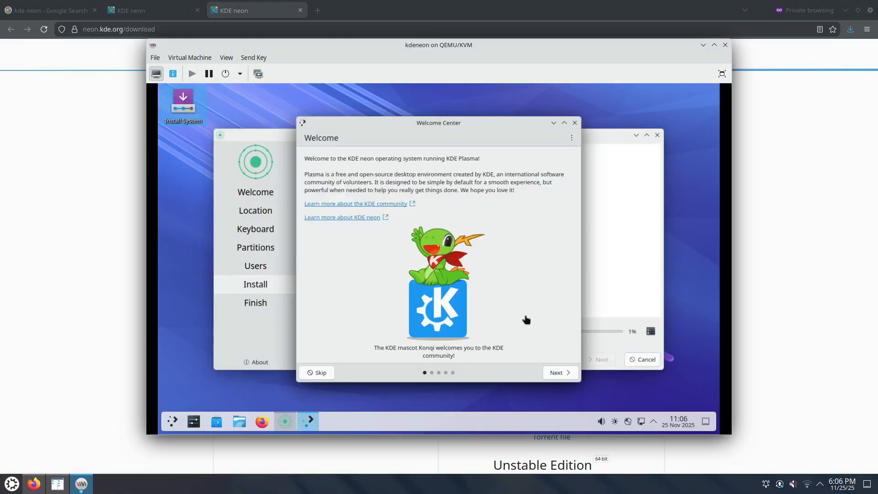
Minimize the Welcome Center and show the installer's detailed log
{"action": "left_click", "coordinate": [554, 123]}
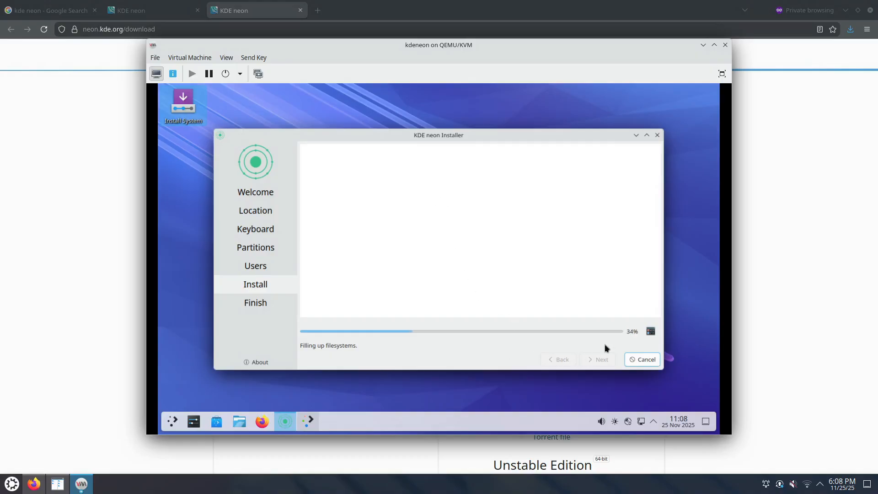
{"action": "left_click", "coordinate": [652, 333]}
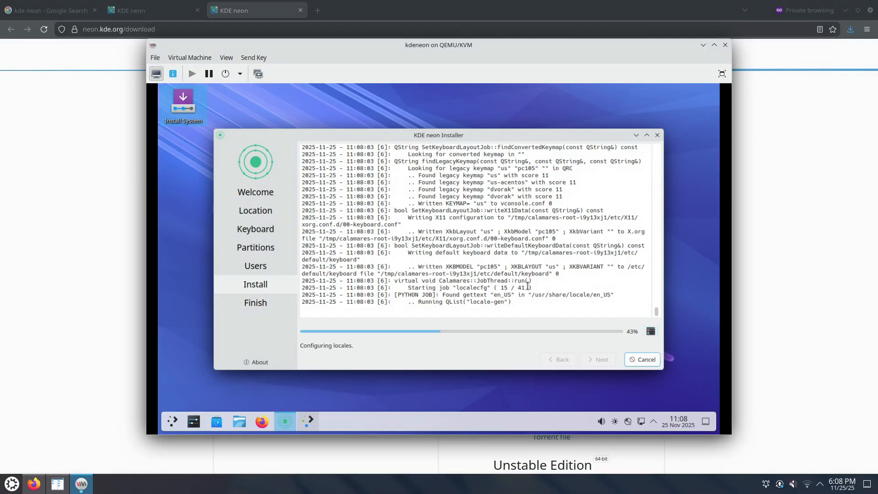
{"action": "scroll", "coordinate": [528, 286], "scroll_direction": "up", "scroll_amount": 7}
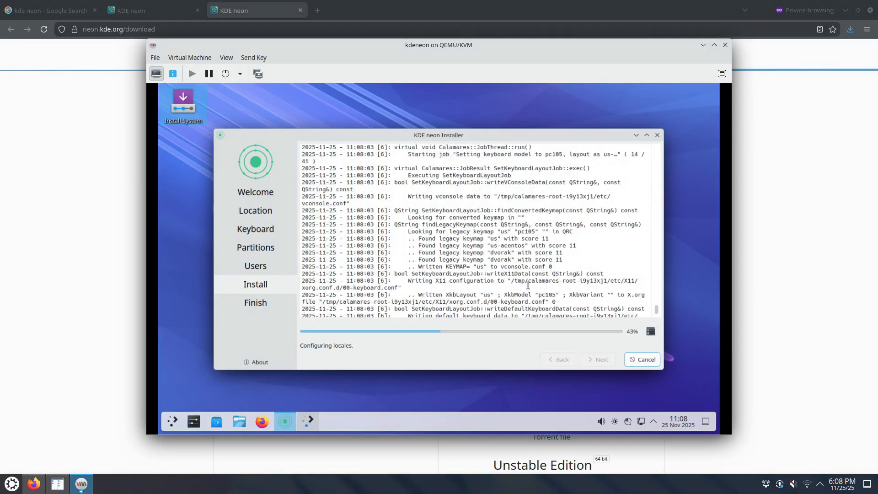
{"action": "scroll", "coordinate": [529, 283], "scroll_direction": "up", "scroll_amount": 1}
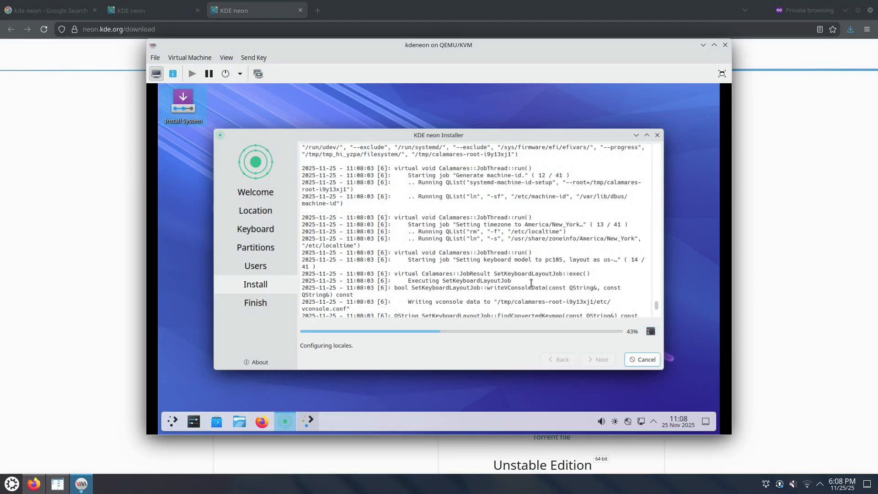
{"action": "scroll", "coordinate": [531, 283], "scroll_direction": "up", "scroll_amount": 4}
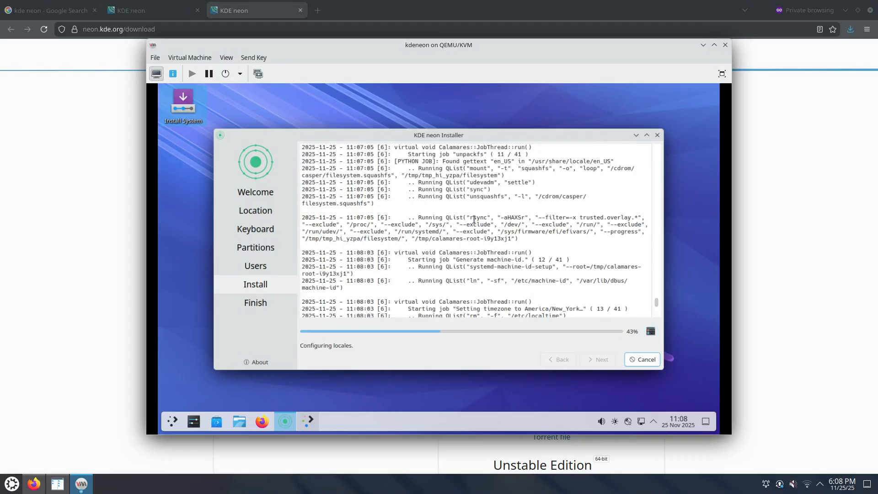
{"action": "left_click_drag", "start_coordinate": [473, 218], "coordinate": [505, 238]}
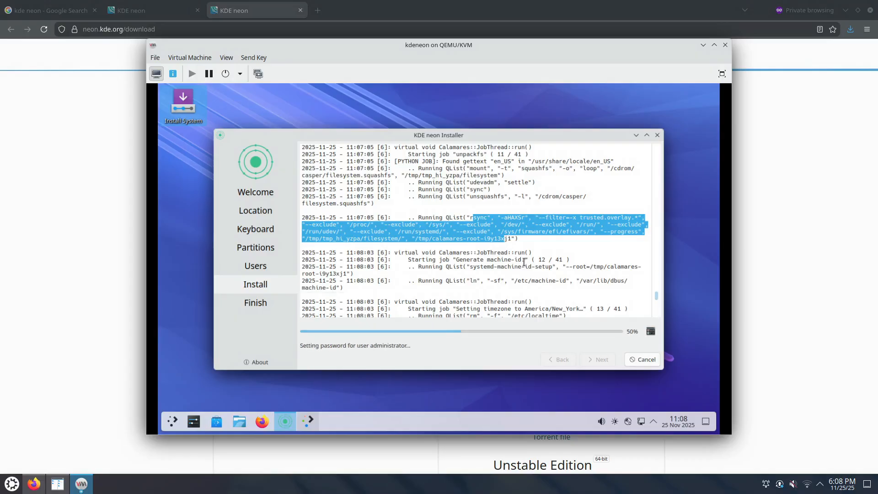
{"action": "scroll", "coordinate": [512, 263], "scroll_direction": "down", "scroll_amount": 10}
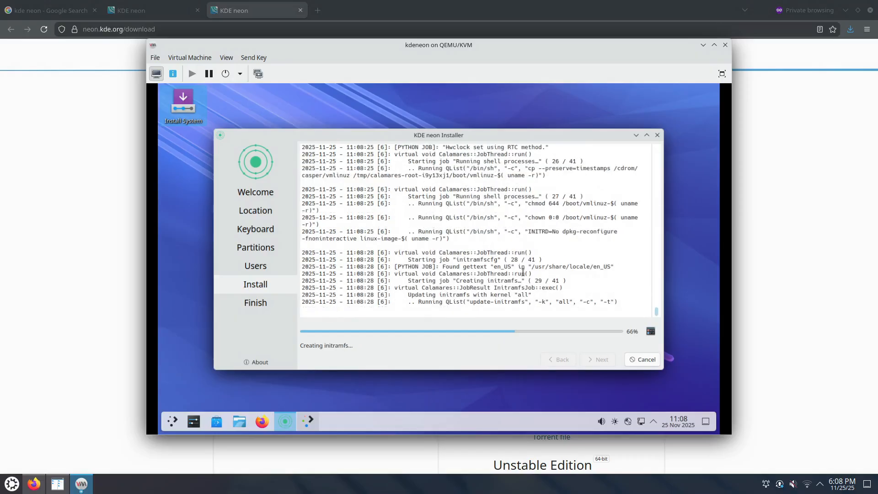
View the About Calamares dialog (version 3.3.14), then close it while installation continues
{"action": "left_click", "coordinate": [265, 368]}
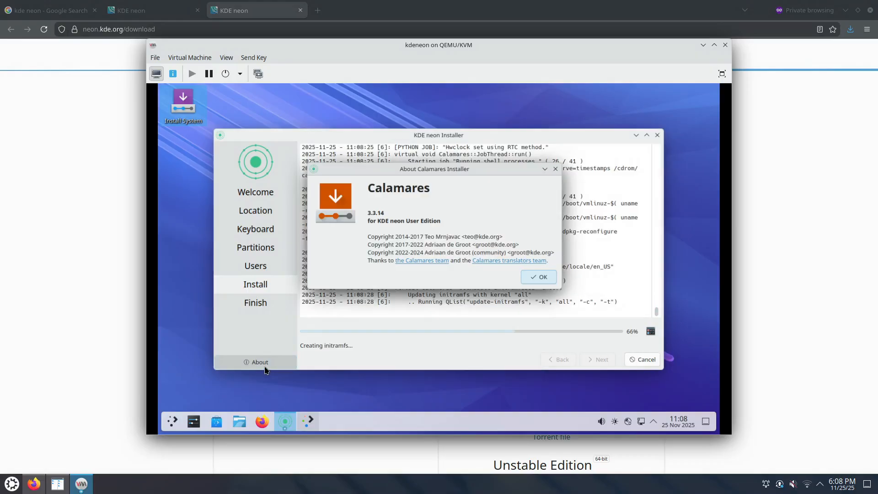
{"action": "left_click", "coordinate": [555, 170]}
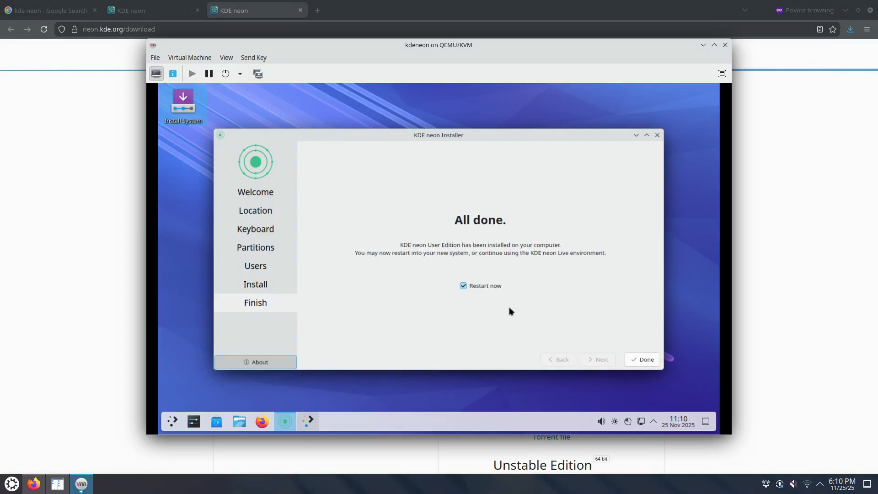
Finish the installer, restart the kdeneon VM, and verify SATA CDROM 1 holds no media
{"action": "left_click", "coordinate": [645, 361]}
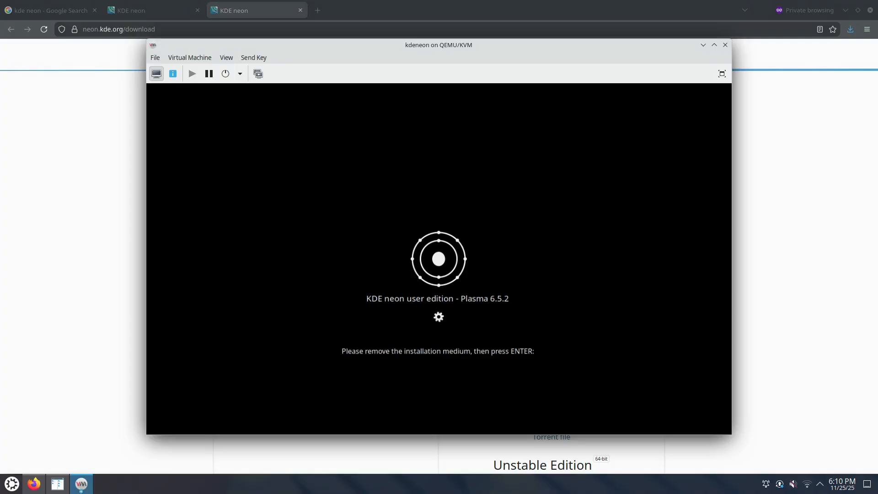
{"action": "key", "text": "Return"}
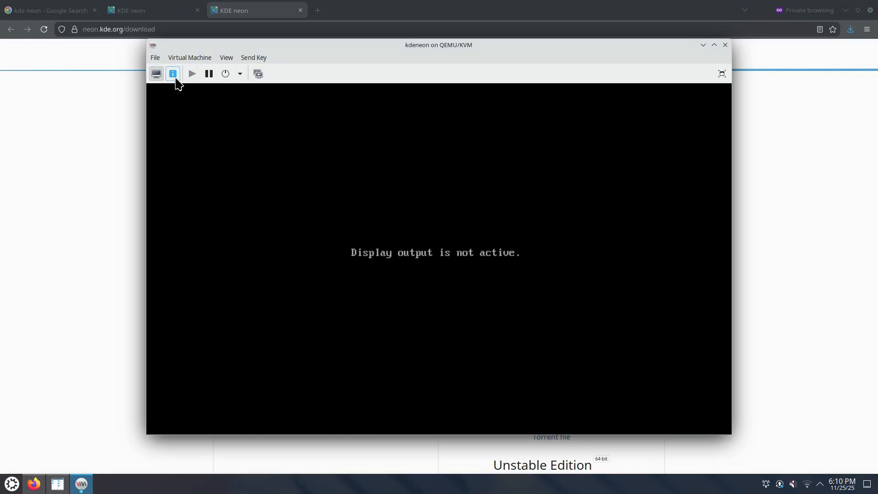
{"action": "left_click", "coordinate": [173, 74]}
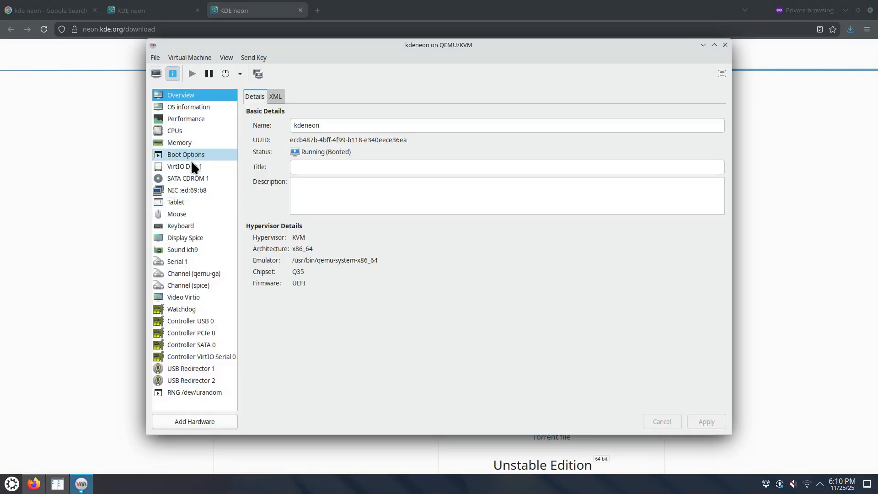
{"action": "left_click", "coordinate": [188, 179]}
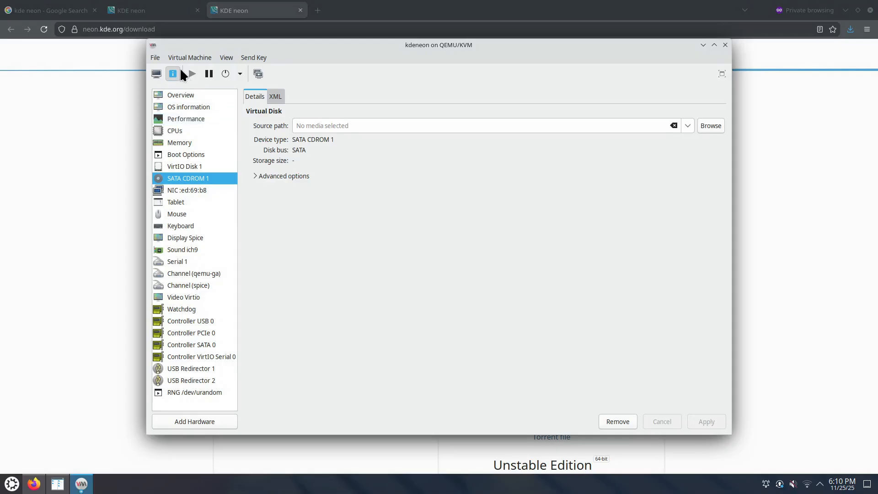
{"action": "left_click", "coordinate": [156, 74]}
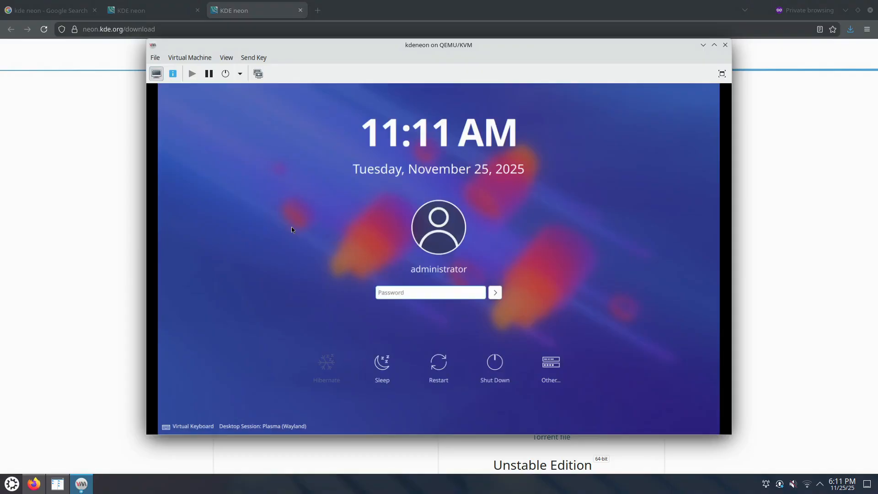
Choose Plasma (X11) as the desktop session on the SDDM login screen
{"action": "left_click", "coordinate": [438, 293]}
{"action": "left_click", "coordinate": [292, 427]}
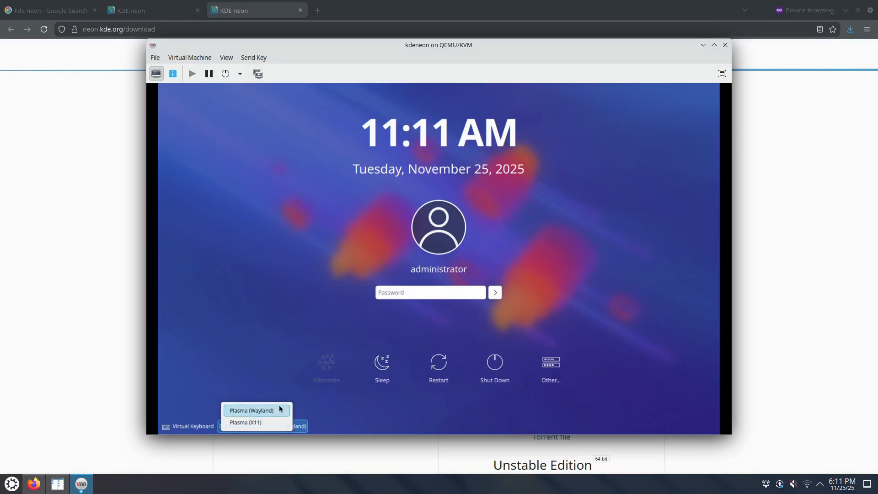
{"action": "left_click", "coordinate": [272, 422]}
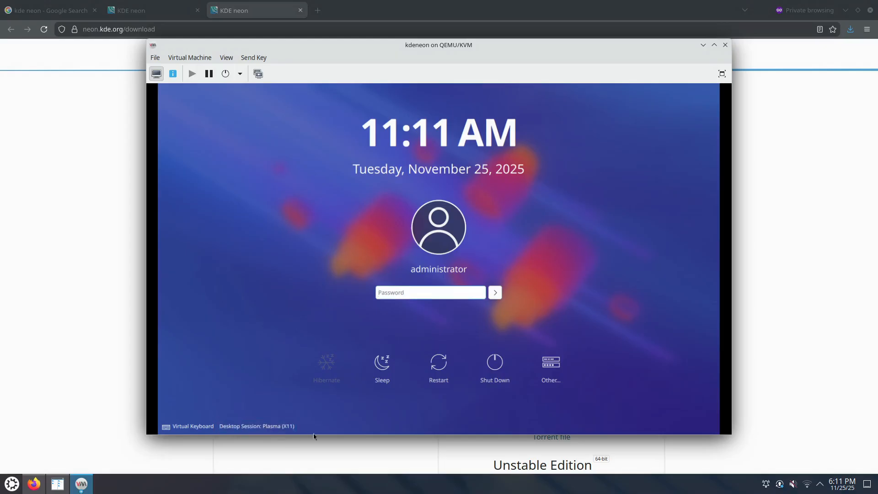
{"action": "left_click", "coordinate": [281, 426]}
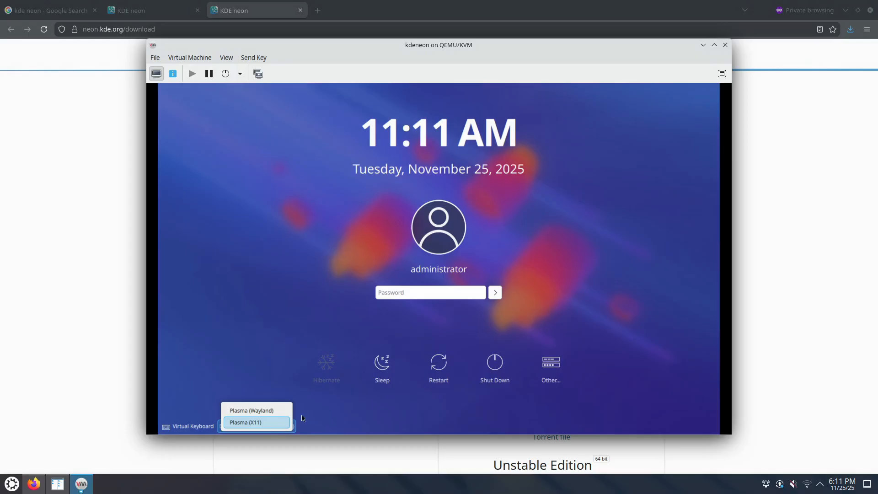
{"action": "left_click", "coordinate": [281, 423]}
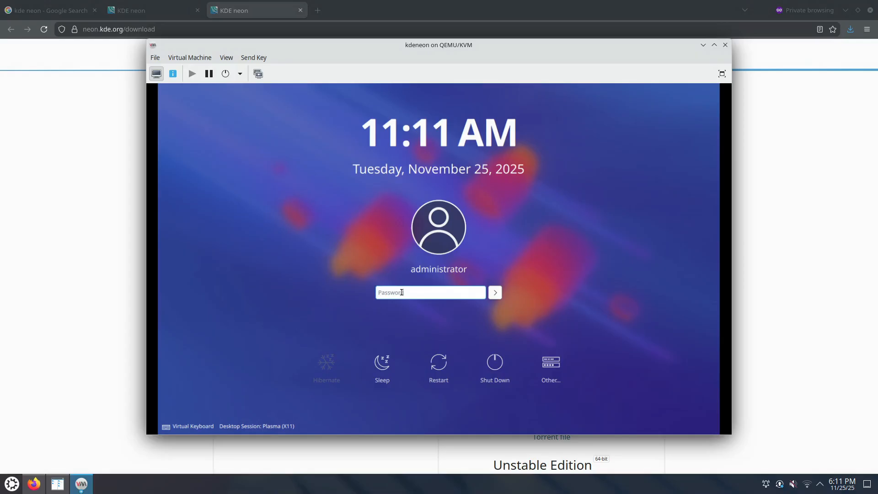
Enter the administrator's password to log in to the Plasma desktop
{"action": "type", "text": "••••"}
{"action": "key", "text": "Return"}
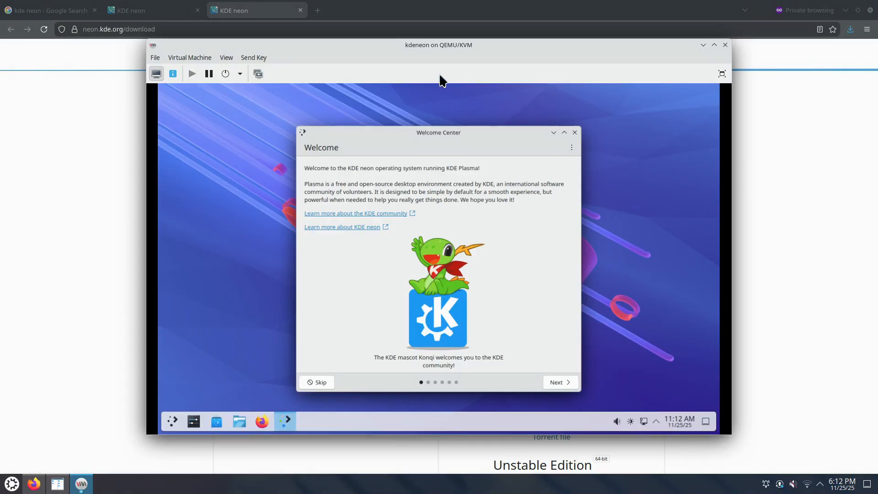
Reposition the VM window and close the KDE neon Welcome Center
{"action": "left_click_drag", "start_coordinate": [428, 42], "coordinate": [368, 27]}
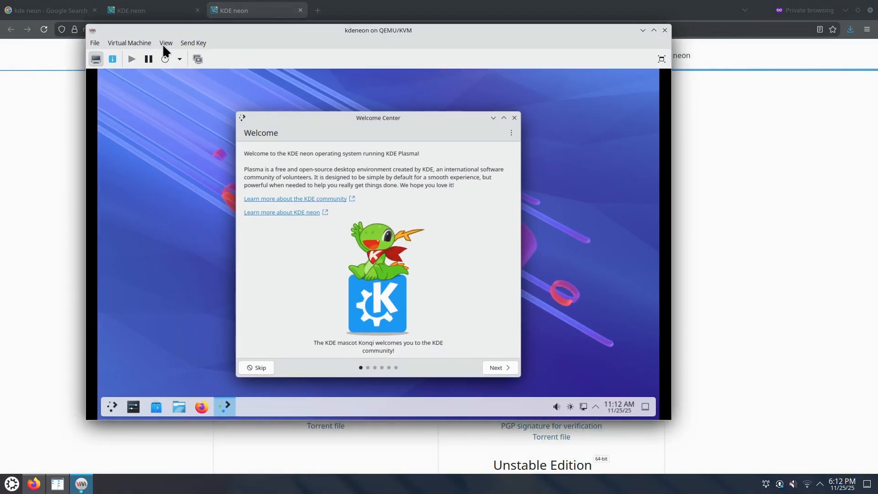
{"action": "left_click", "coordinate": [163, 43]}
{"action": "mouse_move", "coordinate": [180, 128]}
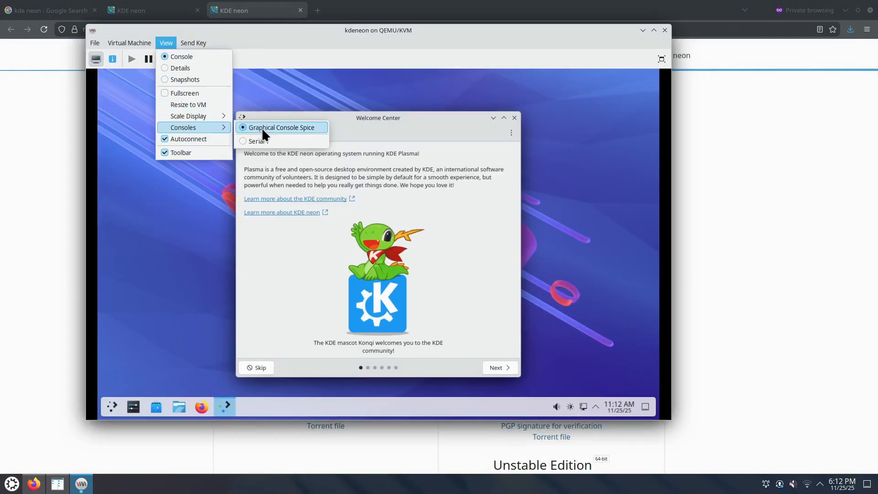
{"action": "left_click", "coordinate": [373, 32]}
{"action": "left_click_drag", "start_coordinate": [395, 34], "coordinate": [527, 38]}
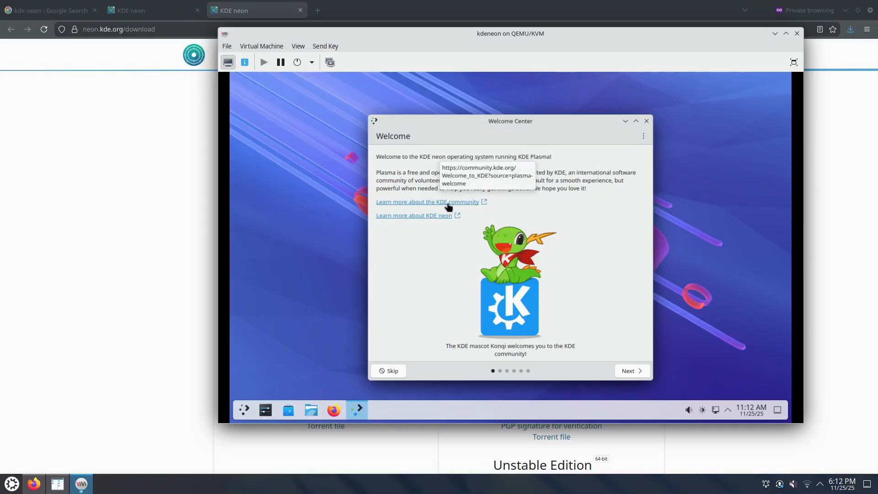
{"action": "left_click", "coordinate": [647, 121]}
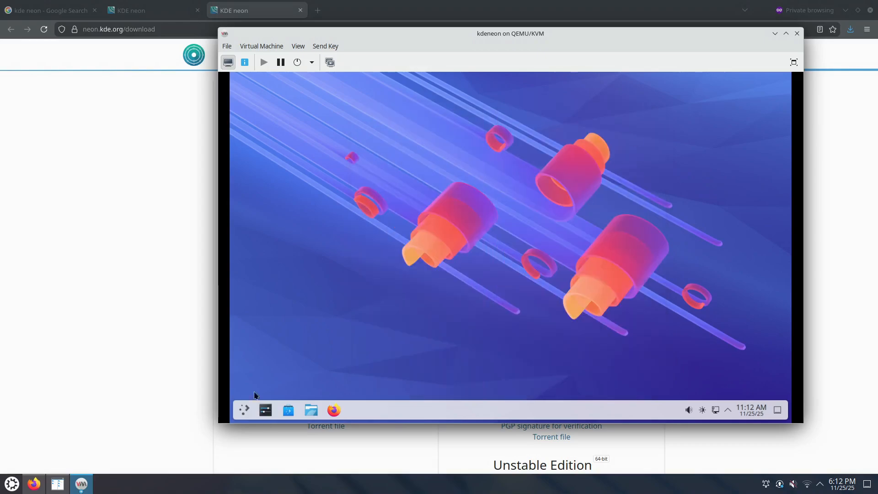
Launch Konsole from the guest application launcher by searching 'kons'
{"action": "left_click", "coordinate": [250, 406]}
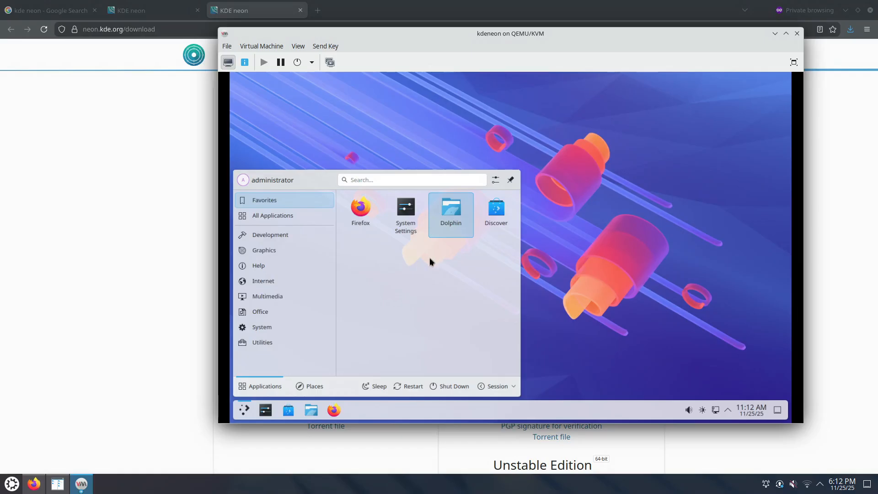
{"action": "type", "text": "kons"}
{"action": "key", "text": "Return"}
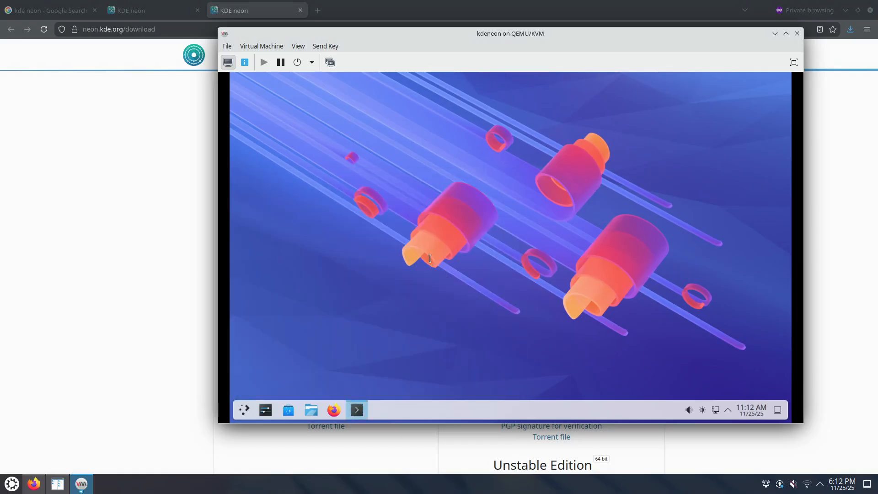
Become root with 'sudo su' and the account password
{"action": "type", "text": "sudo su"}
{"action": "key", "text": "Return"}
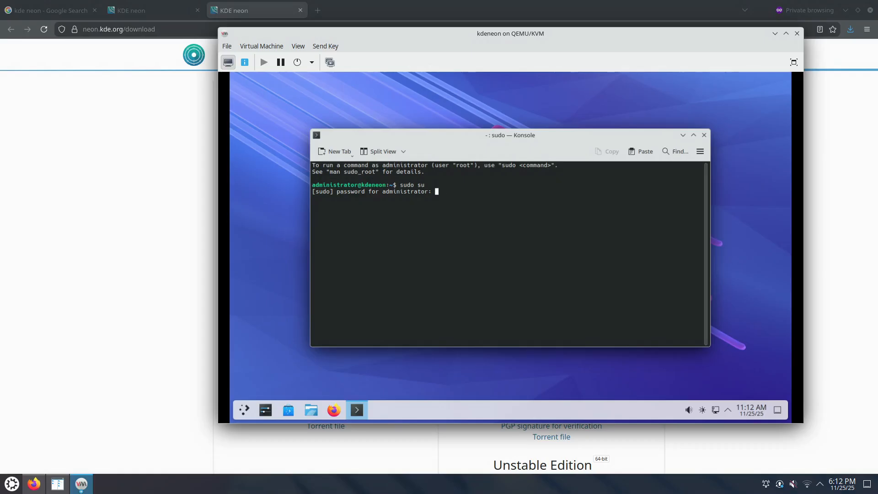
{"action": "key", "text": "Return"}
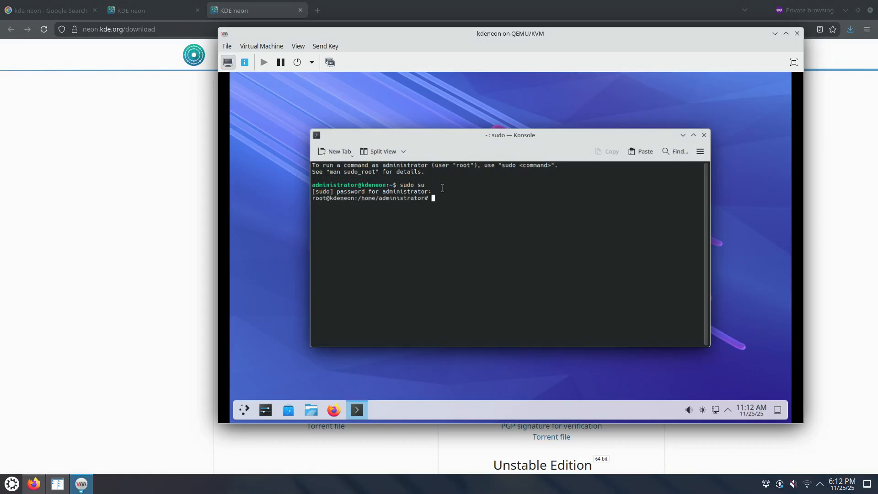
Run 'apt update && apt upgrade && apt autoremove' as root and review the fetched repository output
{"action": "type", "text": "apt update && apt upgrade && apt"}
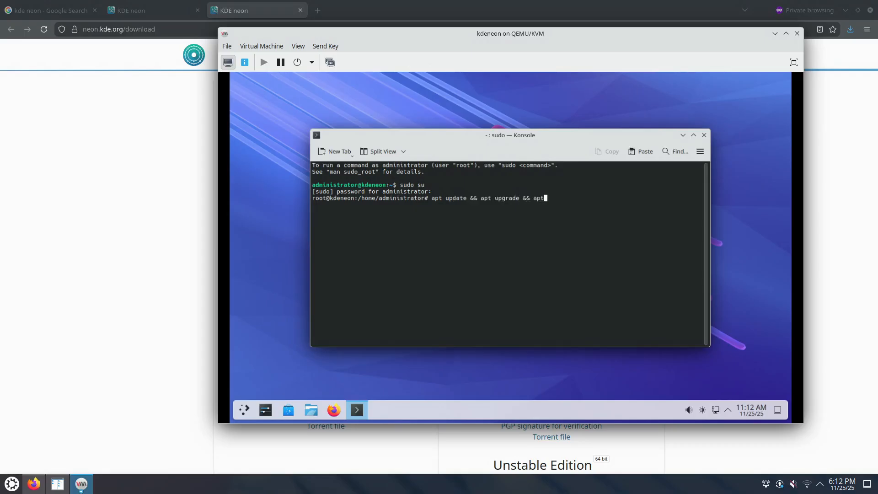
{"action": "type", "text": " autoremove"}
{"action": "key", "text": "Return"}
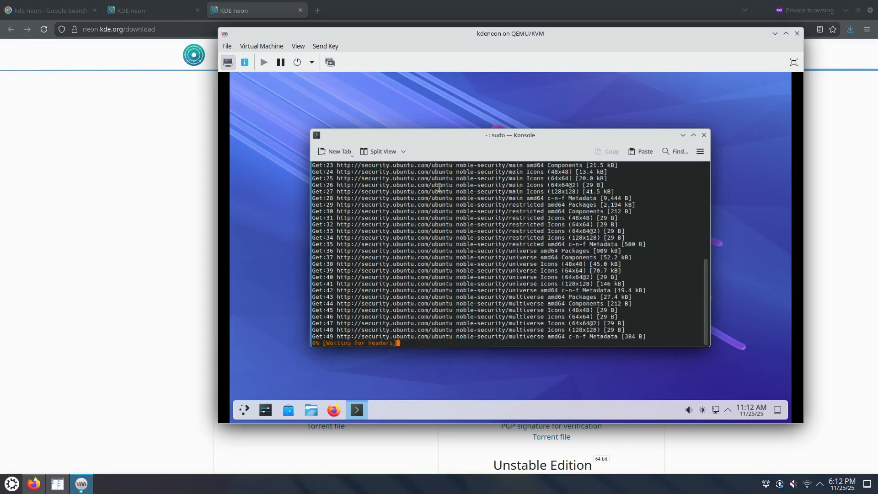
{"action": "scroll", "coordinate": [453, 220], "scroll_direction": "up", "scroll_amount": 10}
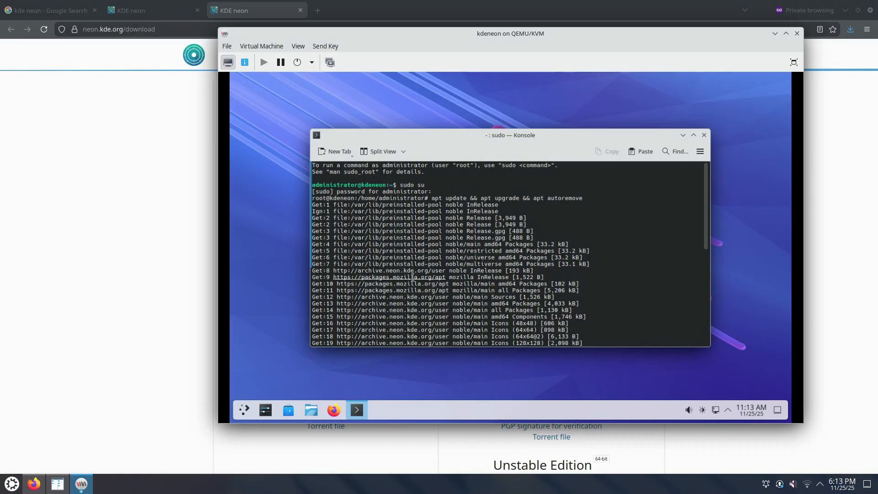
{"action": "left_click_drag", "start_coordinate": [357, 270], "coordinate": [449, 270]}
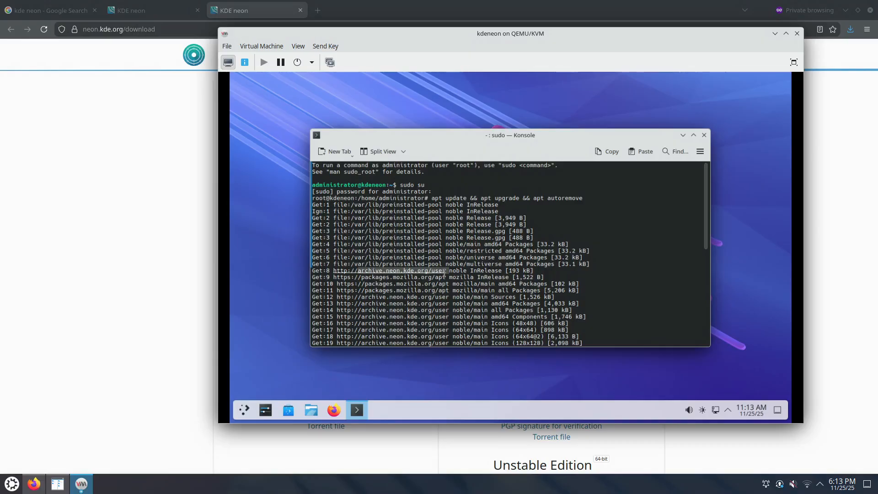
{"action": "left_click", "coordinate": [336, 279]}
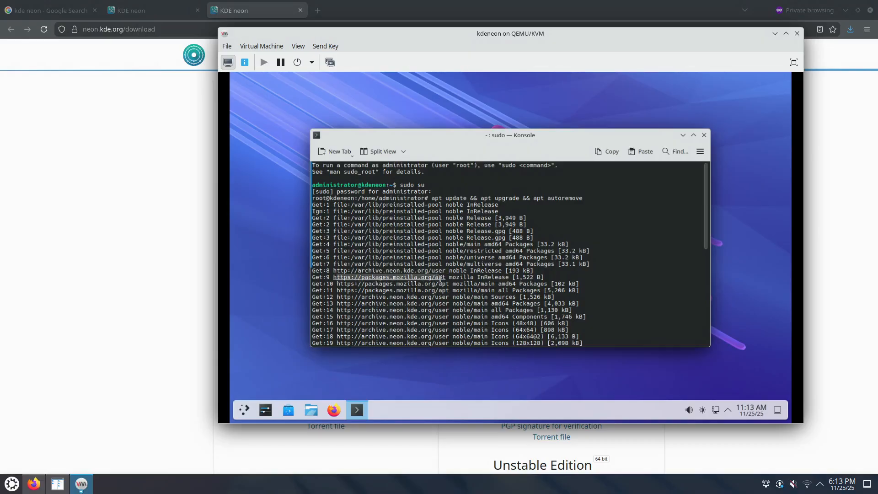
{"action": "scroll", "coordinate": [440, 279], "scroll_direction": "down", "scroll_amount": 5}
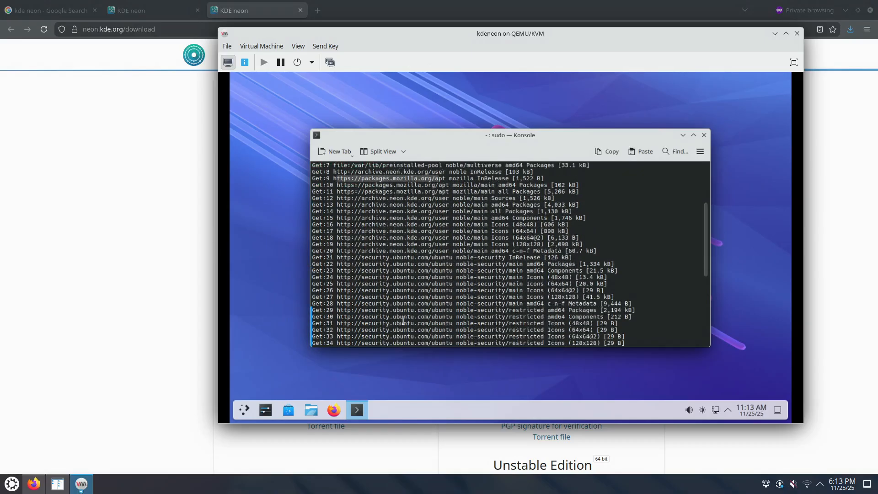
{"action": "scroll", "coordinate": [403, 320], "scroll_direction": "down", "scroll_amount": 1}
{"action": "left_click", "coordinate": [382, 239]}
{"action": "left_click_drag", "start_coordinate": [382, 239], "coordinate": [452, 238]}
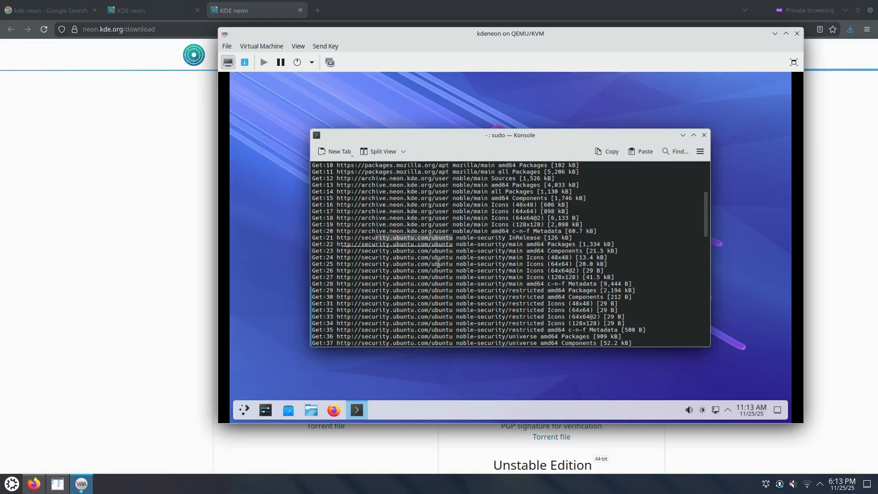
{"action": "scroll", "coordinate": [433, 314], "scroll_direction": "down", "scroll_amount": 15}
{"action": "scroll", "coordinate": [435, 314], "scroll_direction": "down", "scroll_amount": 9}
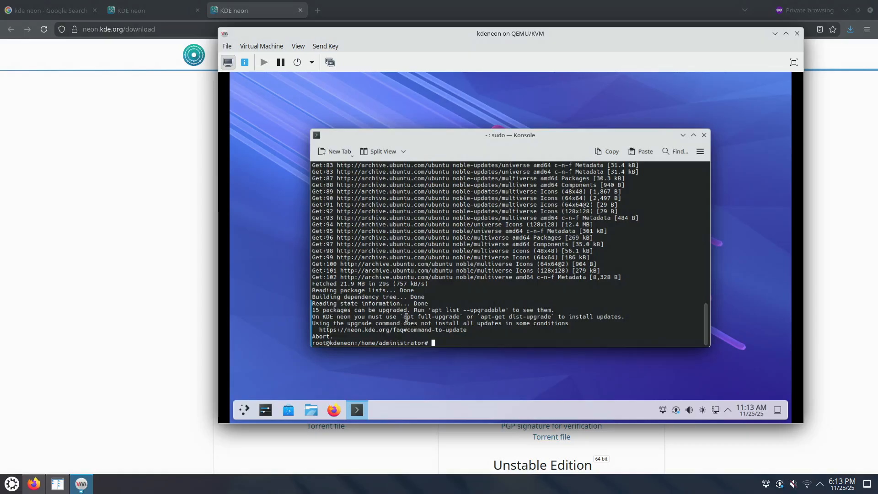
Copy the suggested 'apt full-upgrade' from the output, run it, and accept the upgrade
{"action": "left_click_drag", "start_coordinate": [403, 316], "coordinate": [460, 317]}
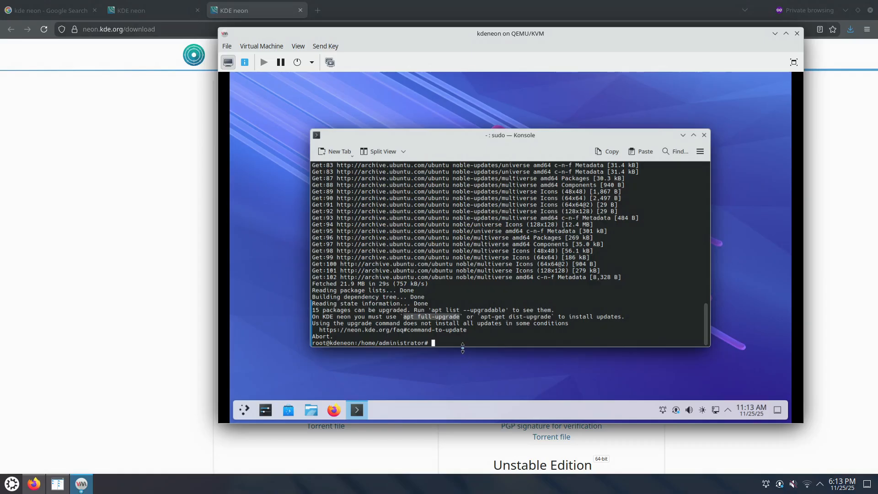
{"action": "right_click", "coordinate": [432, 316]}
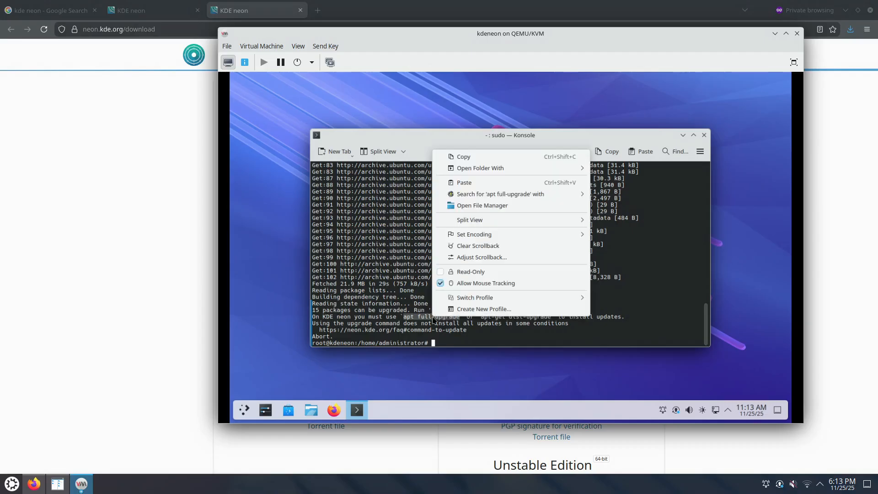
{"action": "left_click", "coordinate": [461, 165]}
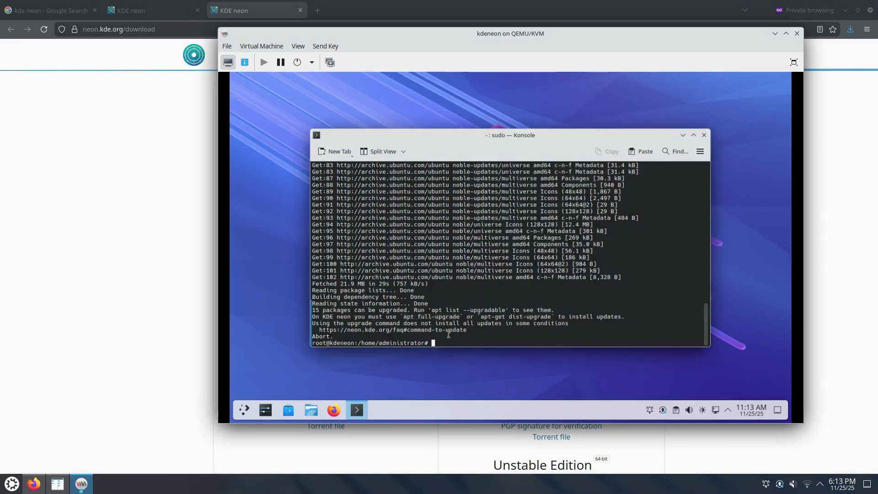
{"action": "key", "text": "ctrl+shift+v"}
{"action": "key", "text": "Return"}
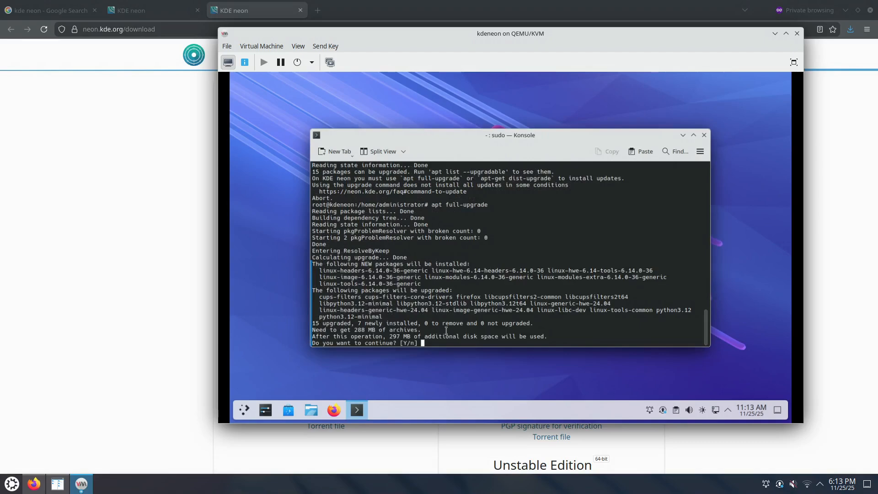
{"action": "key", "text": "Return"}
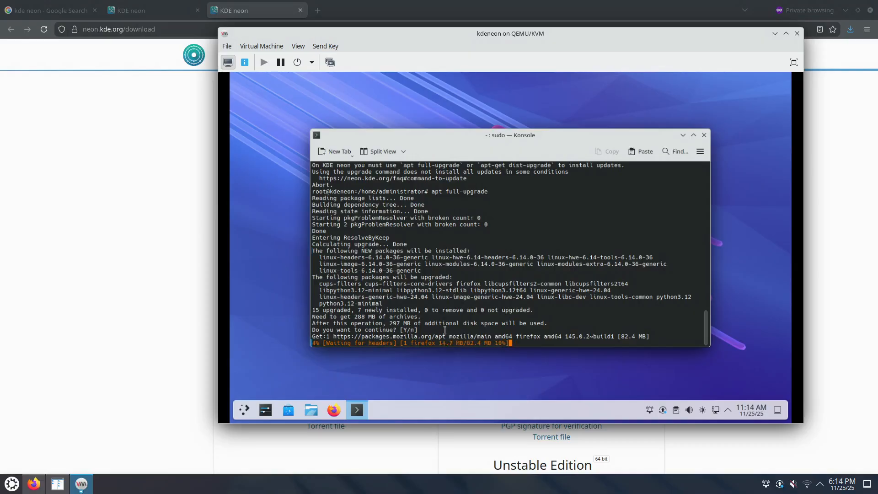
Check the package download progress, then bring Firefox to the front
{"action": "scroll", "coordinate": [526, 186], "scroll_direction": "up", "scroll_amount": 2}
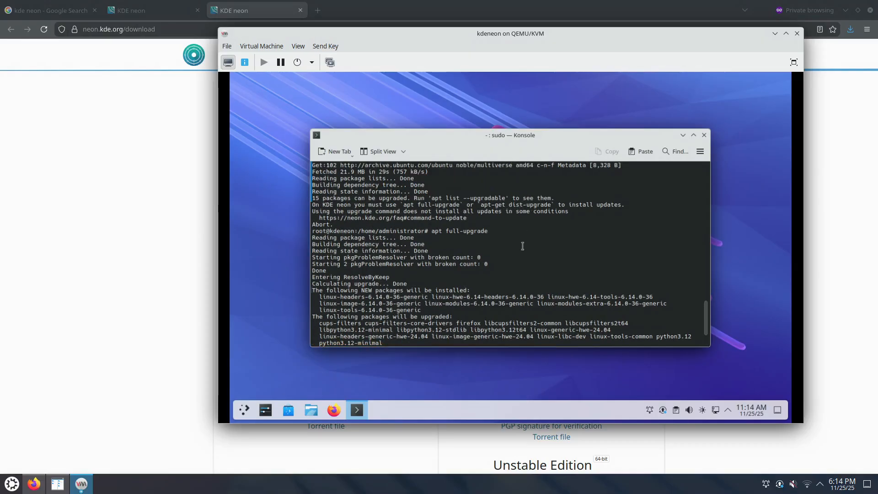
{"action": "scroll", "coordinate": [497, 248], "scroll_direction": "down", "scroll_amount": 2}
{"action": "scroll", "coordinate": [496, 248], "scroll_direction": "up", "scroll_amount": 2}
{"action": "scroll", "coordinate": [497, 248], "scroll_direction": "down", "scroll_amount": 3}
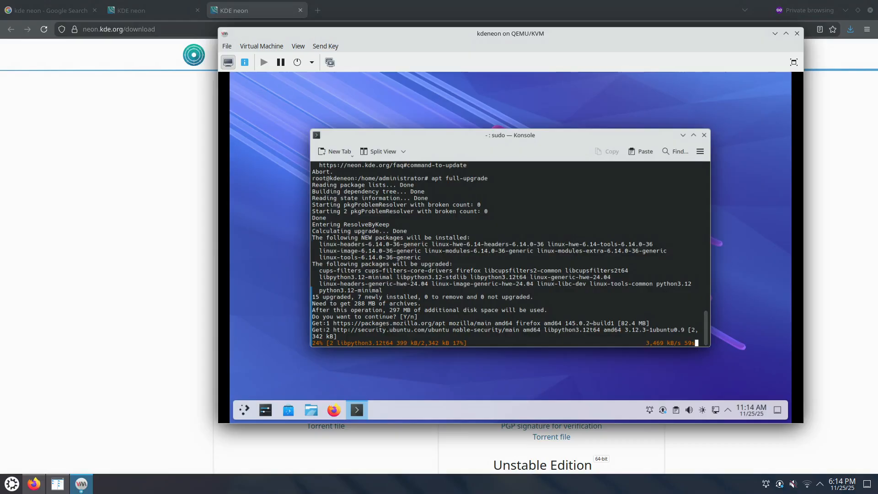
{"action": "left_click", "coordinate": [158, 369]}
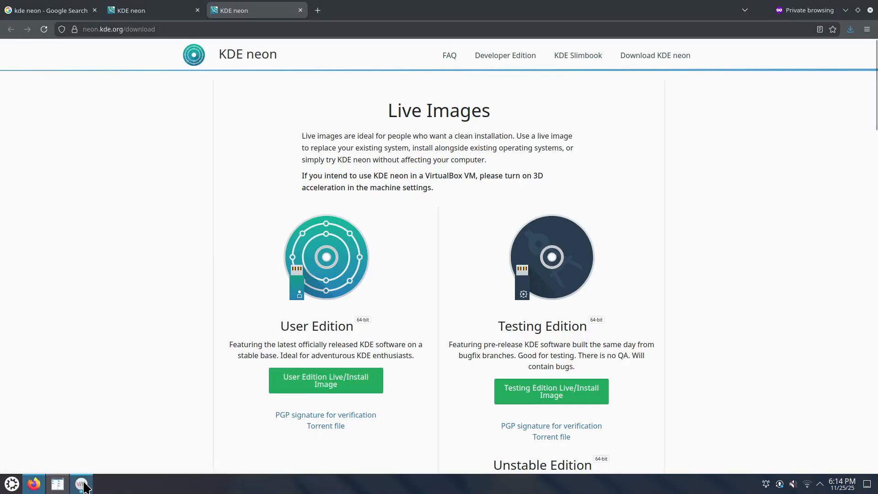
Use Alt+Tab to bring the VM window back in front of Firefox
{"action": "key", "text": "alt+Tab"}
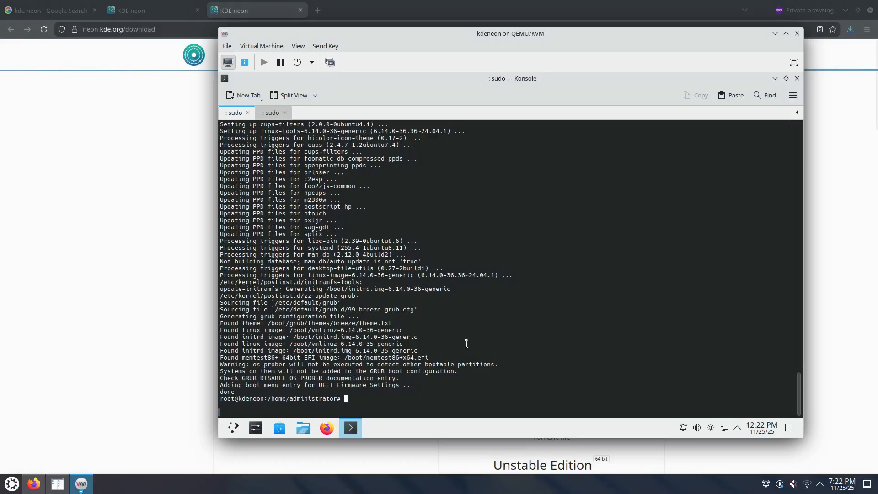
Search with 'apt search openssh | grep server', then install openssh-server, confirming its dependencies
{"action": "type", "text": "apt search openssh | grep server"}
{"action": "key", "text": "Return"}
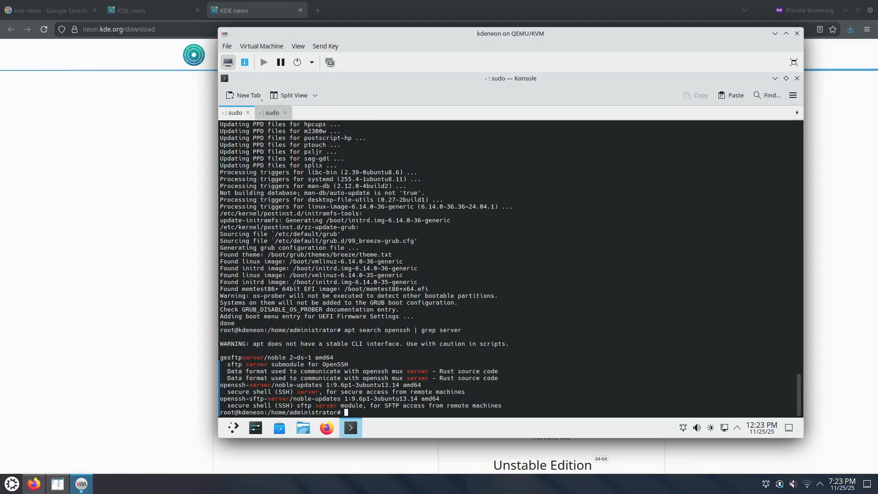
{"action": "type", "text": "apt install"}
{"action": "left_click_drag", "start_coordinate": [221, 385], "coordinate": [272, 383]}
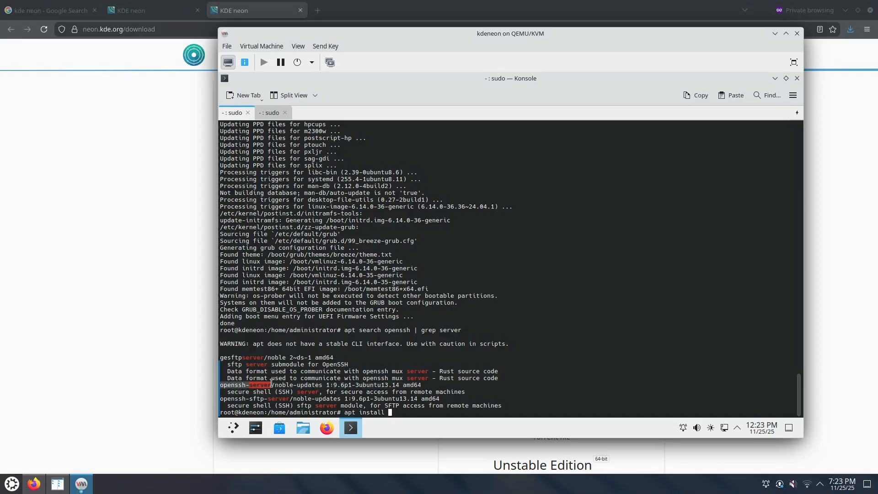
{"action": "middle_click", "coordinate": [394, 412]}
{"action": "key", "text": "Return"}
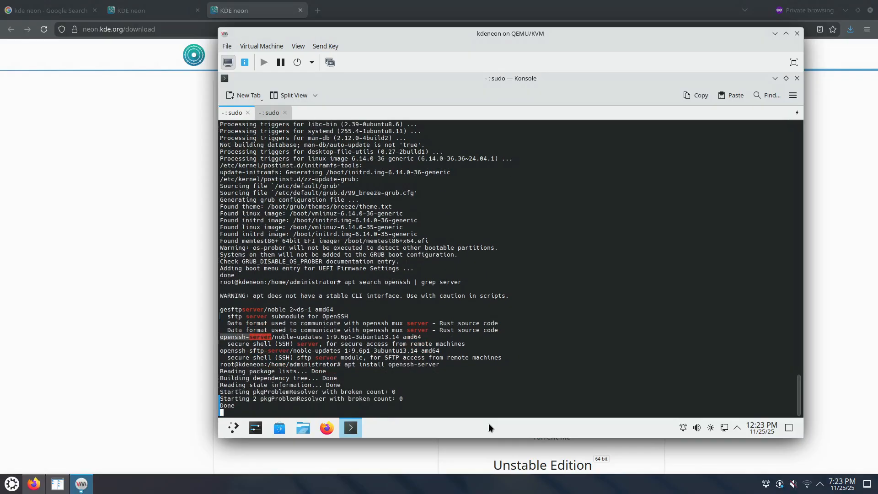
{"action": "key", "text": "Return"}
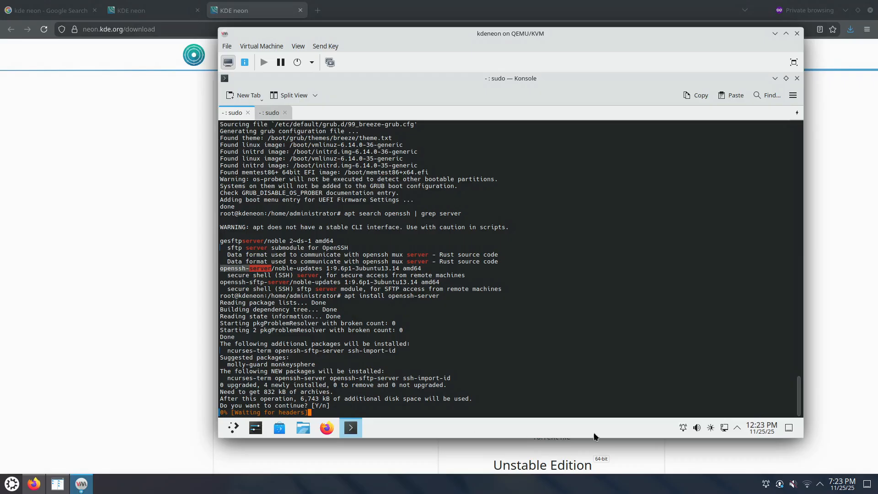
{"action": "mouse_move", "coordinate": [725, 431]}
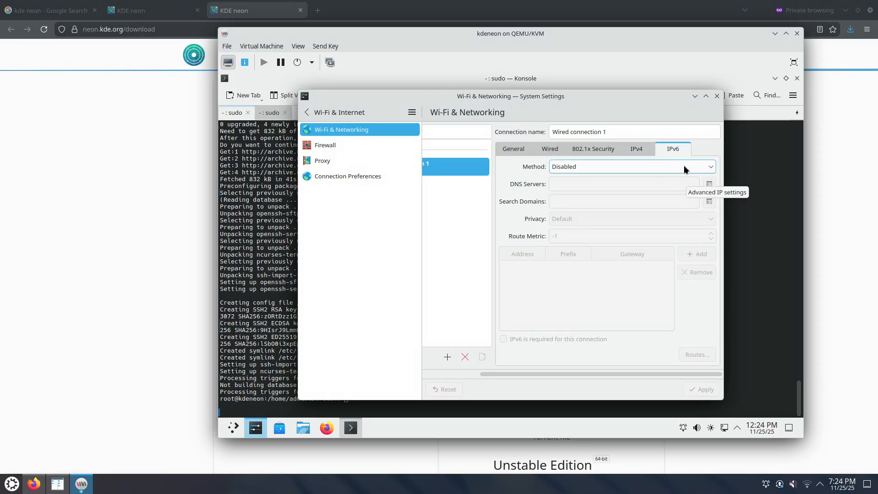
Review Wired connection 1's IPv4 and IPv6 settings, then close System Settings
{"action": "left_click", "coordinate": [640, 149]}
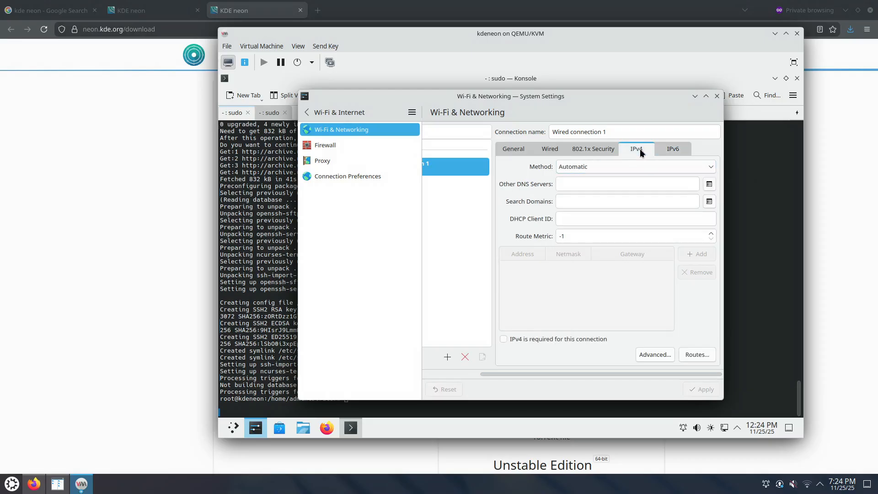
{"action": "left_click", "coordinate": [664, 153]}
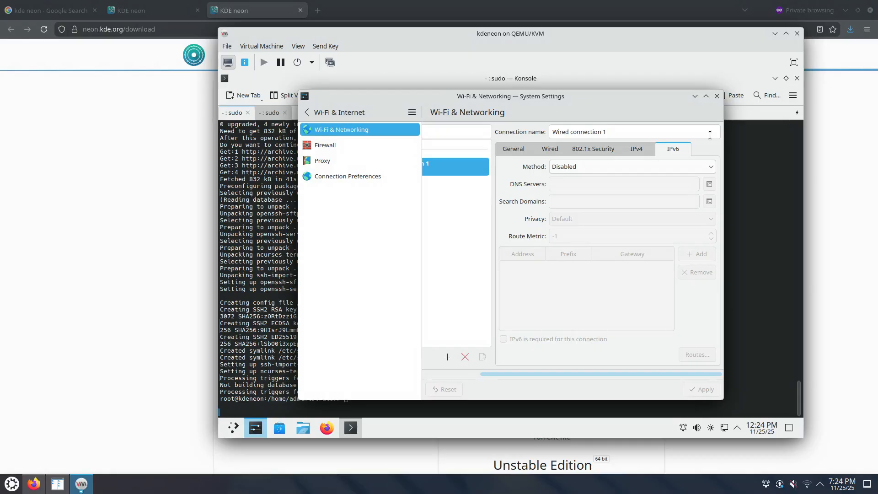
{"action": "left_click", "coordinate": [716, 97]}
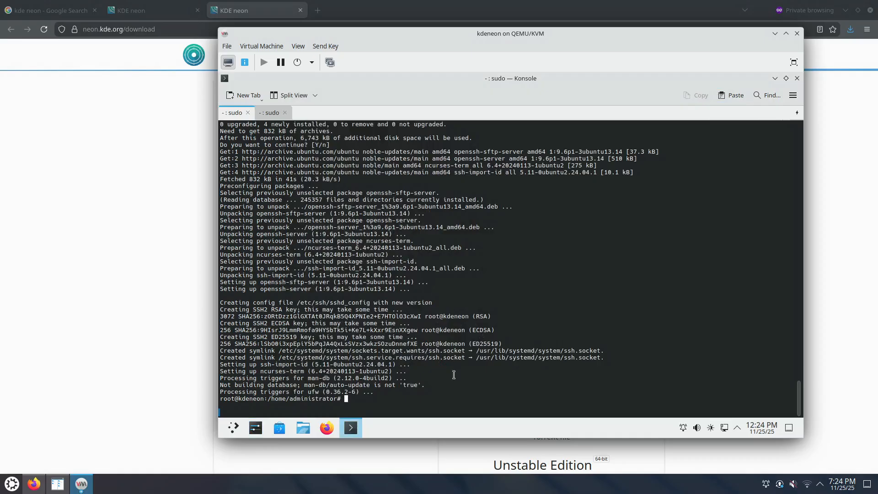
Restart the KDE neon VM from its Plasma launcher and shift the VM window down-left
{"action": "left_click", "coordinate": [234, 429]}
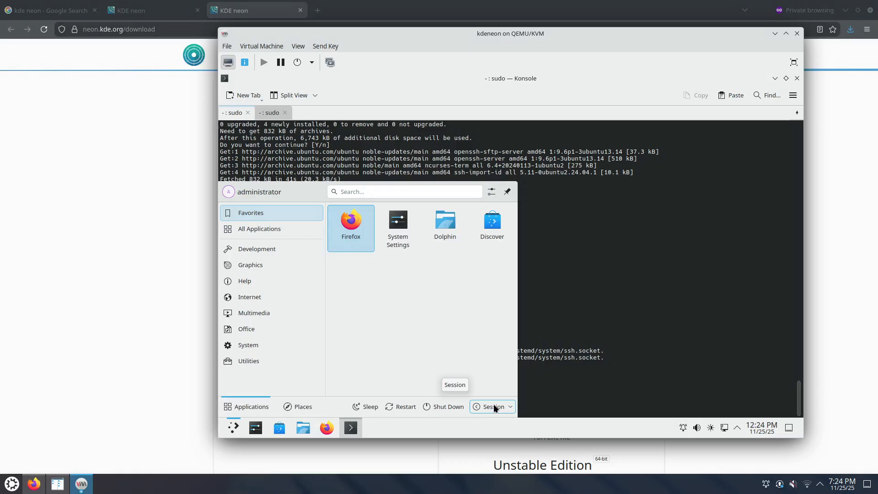
{"action": "left_click", "coordinate": [411, 406]}
{"action": "left_click", "coordinate": [477, 320]}
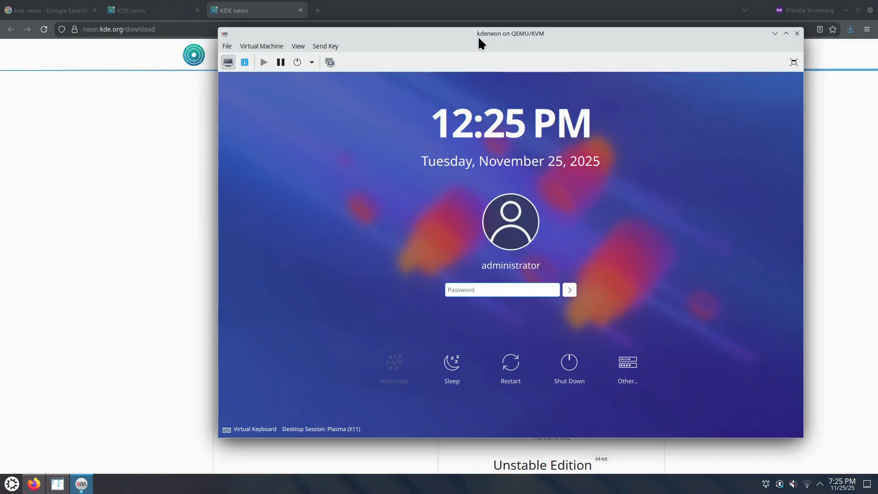
{"action": "left_click_drag", "start_coordinate": [478, 38], "coordinate": [364, 64]}
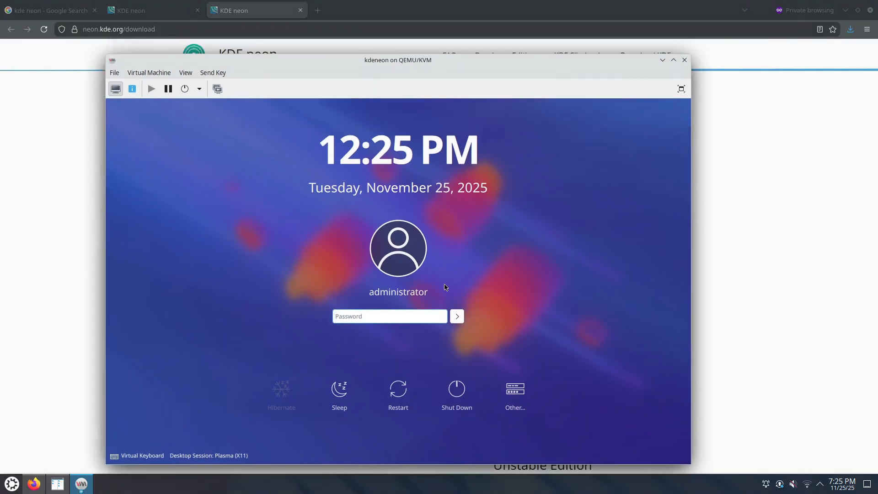
Copy the NIC's IP address 192.168.122.251 from the VM's virtual hardware details
{"action": "left_click", "coordinate": [132, 89]}
{"action": "left_click", "coordinate": [161, 204]}
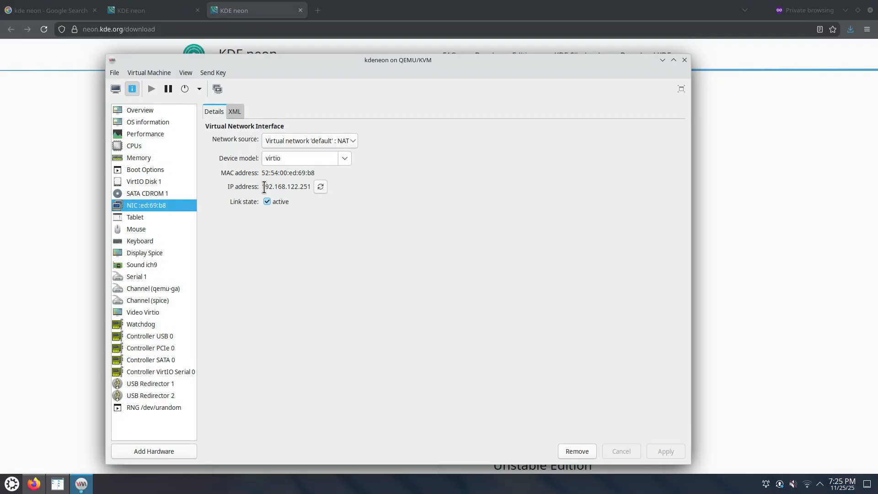
{"action": "left_click_drag", "start_coordinate": [262, 187], "coordinate": [311, 183]}
{"action": "right_click", "coordinate": [307, 185]}
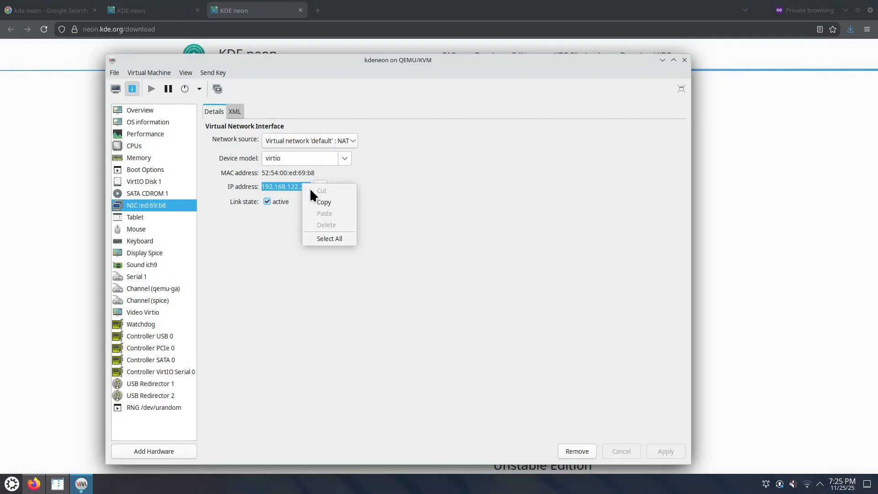
{"action": "left_click", "coordinate": [316, 199]}
{"action": "left_click", "coordinate": [11, 484]}
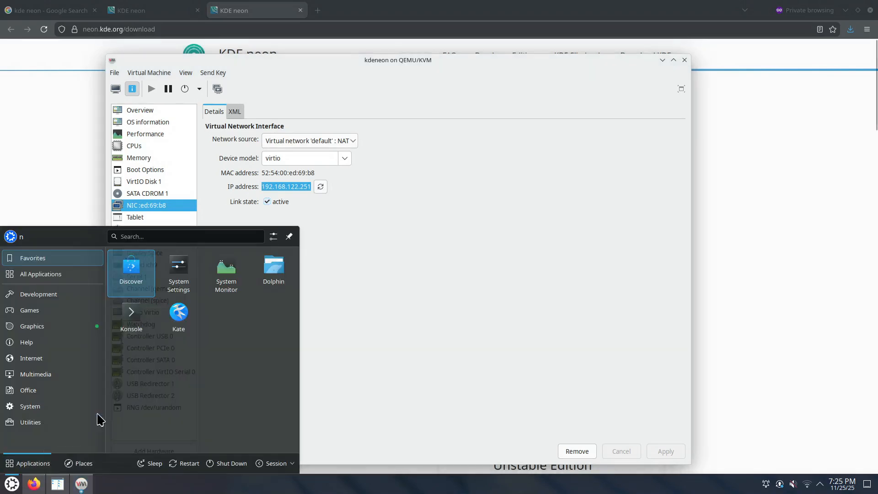
{"action": "left_click", "coordinate": [141, 329]}
{"action": "left_click_drag", "start_coordinate": [229, 255], "coordinate": [0, 279]}
{"action": "scroll", "coordinate": [125, 299], "scroll_direction": "up", "scroll_amount": 6}
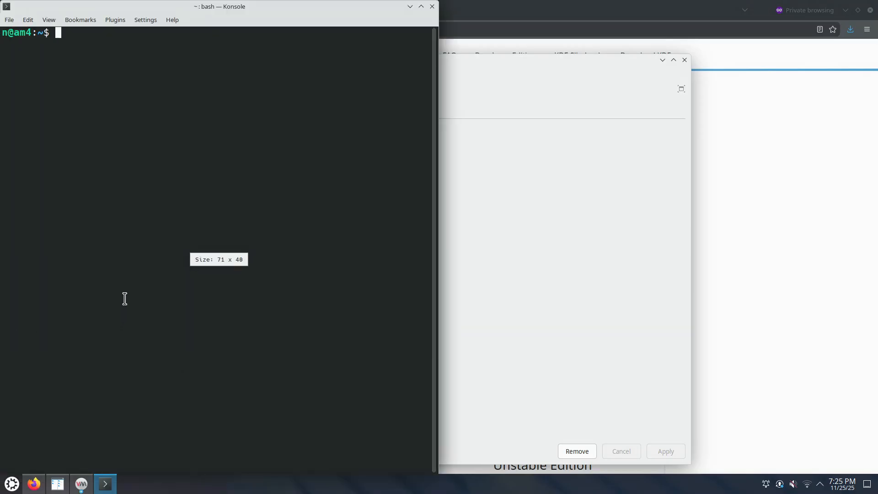
{"action": "type", "text": "ssh administrator@"}
{"action": "key", "text": "ctrl+shift+v"}
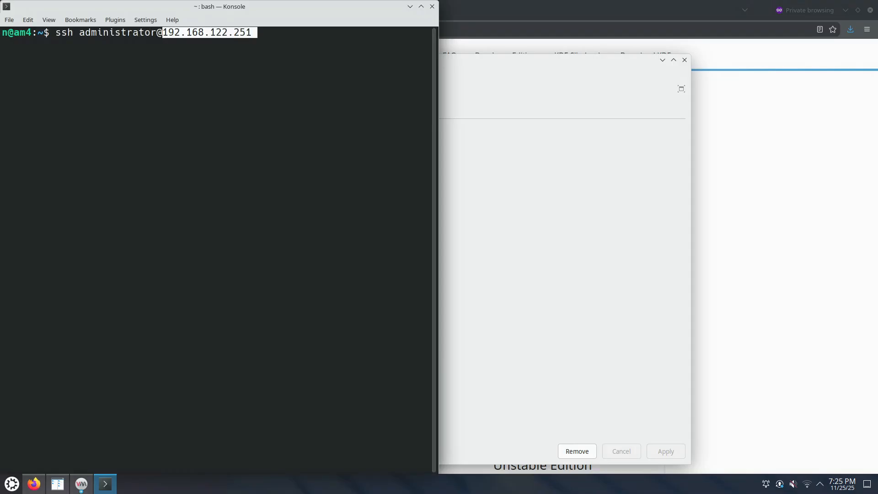
{"action": "key", "text": "Return"}
Accept the VM's host key, log in with the password, and become root with sudo su
{"action": "type", "text": "yes"}
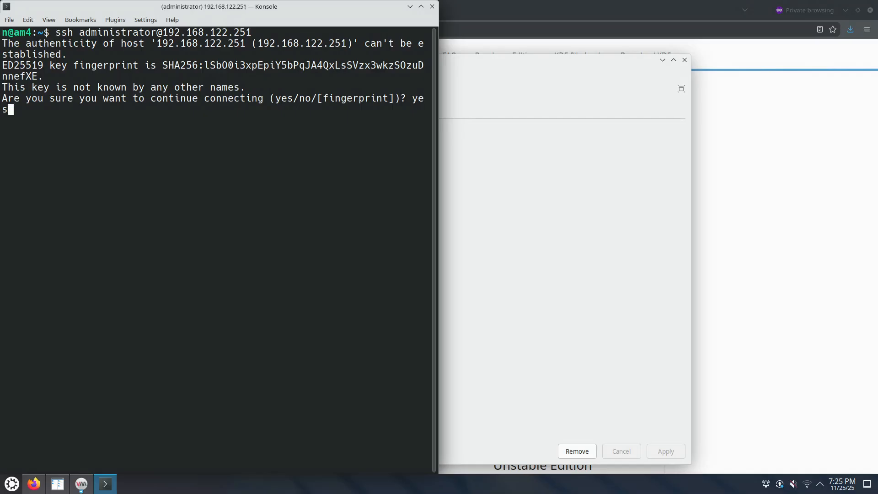
{"action": "key", "text": "Return"}
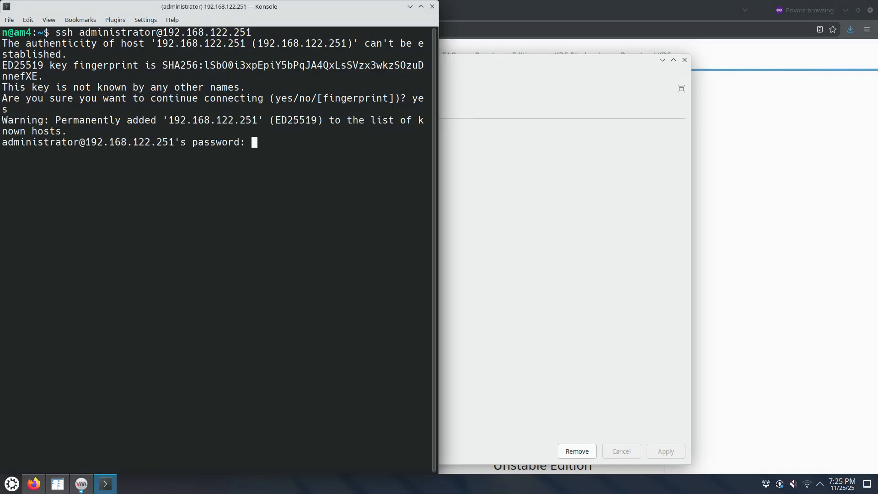
{"action": "key", "text": "Return"}
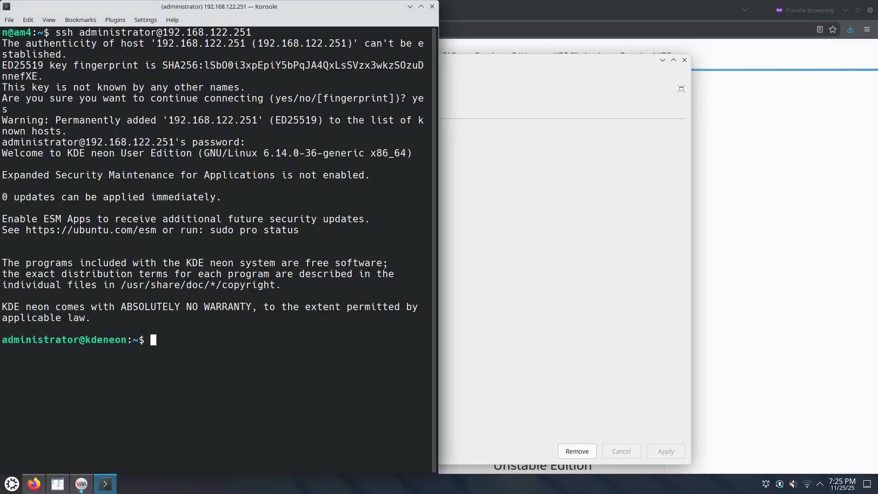
{"action": "type", "text": "sudo su"}
{"action": "key", "text": "Return"}
{"action": "key", "text": "Return"}
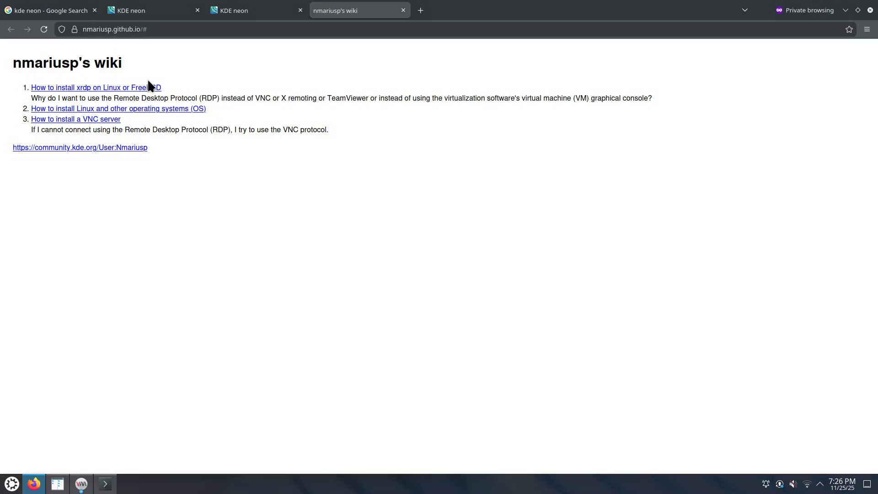
Open the xrdp install guide in a new tab and pick out xrdp in its heading
{"action": "right_click", "coordinate": [83, 88]}
{"action": "left_click", "coordinate": [97, 92]}
{"action": "left_click", "coordinate": [469, 11]}
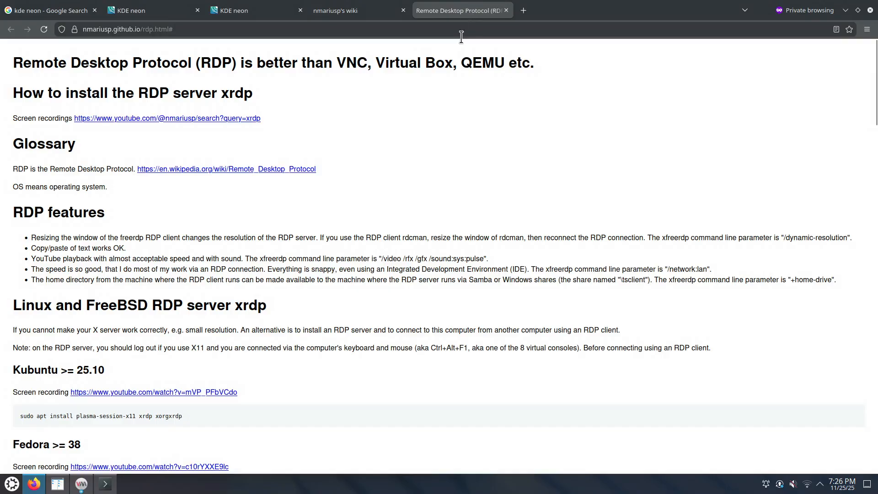
{"action": "double_click", "coordinate": [232, 92]}
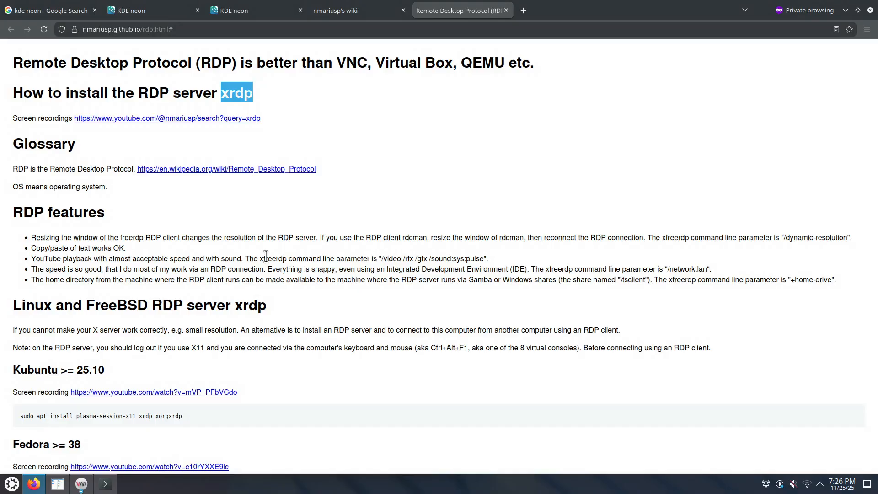
Select the 'xrdp xorgxrdp' package names in the Kubuntu sudo apt install command
{"action": "scroll", "coordinate": [276, 224], "scroll_direction": "down", "scroll_amount": 4}
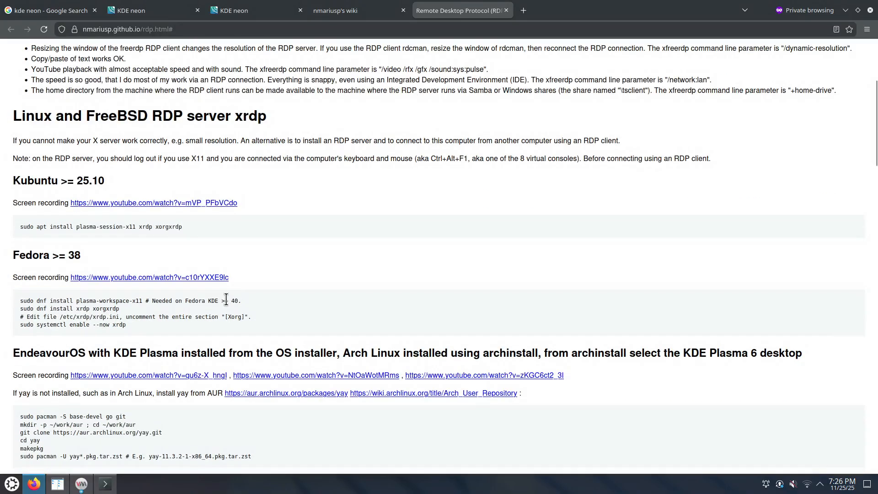
{"action": "scroll", "coordinate": [278, 250], "scroll_direction": "up", "scroll_amount": 4}
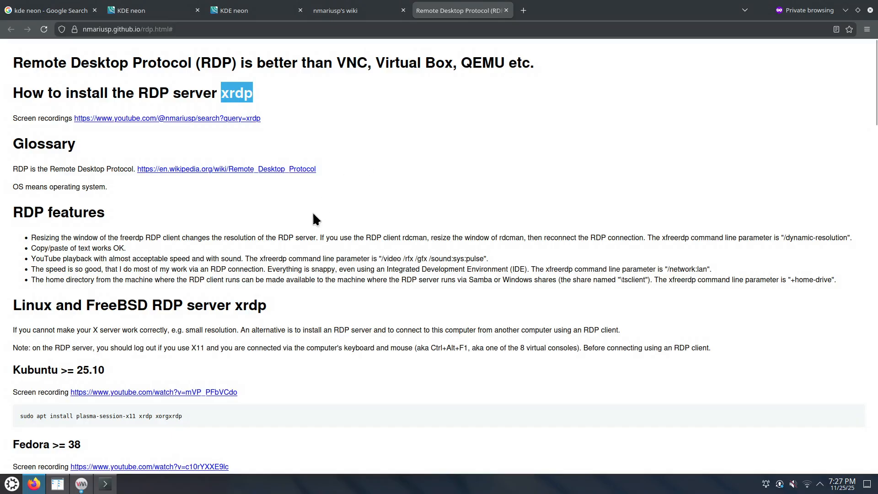
{"action": "double_click", "coordinate": [246, 95]}
{"action": "scroll", "coordinate": [283, 367], "scroll_direction": "down", "scroll_amount": 5}
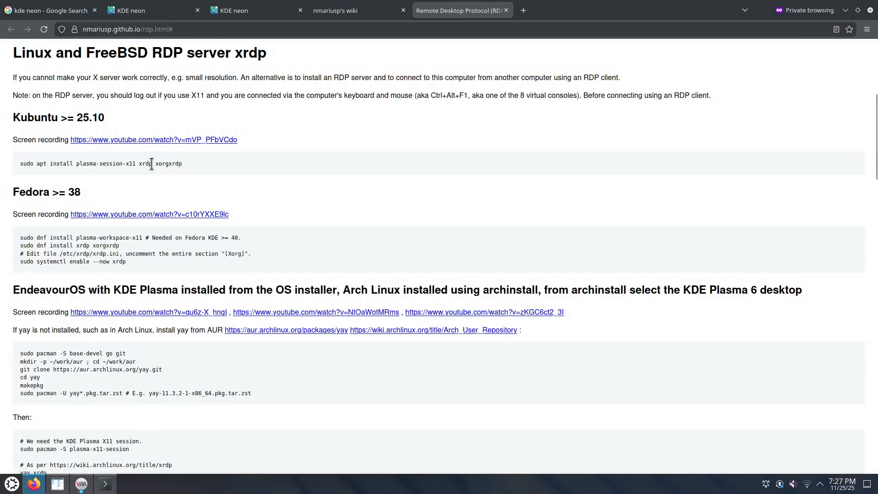
{"action": "left_click_drag", "start_coordinate": [80, 163], "coordinate": [136, 163]}
{"action": "left_click_drag", "start_coordinate": [139, 164], "coordinate": [182, 164]}
Copy the package names from Firefox and paste them at Konsole's root prompt
{"action": "right_click", "coordinate": [167, 163]}
{"action": "left_click", "coordinate": [183, 170]}
{"action": "left_click", "coordinate": [846, 10]}
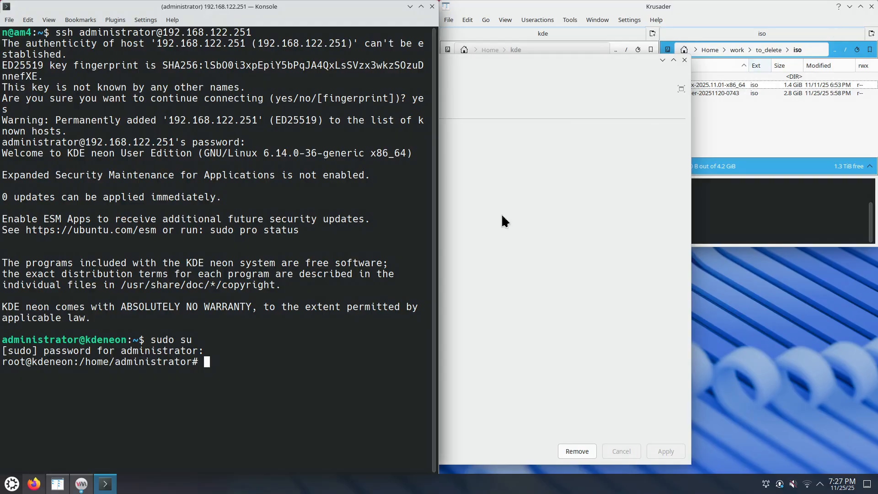
{"action": "right_click", "coordinate": [282, 353]}
{"action": "left_click", "coordinate": [339, 216]}
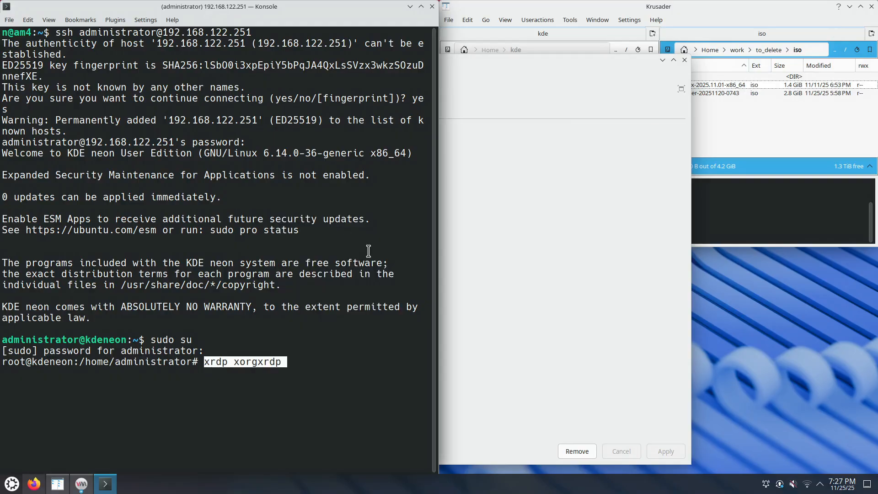
Turn the line into 'apt install xrdp xorgxrdp', run it and confirm the installation
{"action": "key", "text": "Home"}
{"action": "type", "text": "apti"}
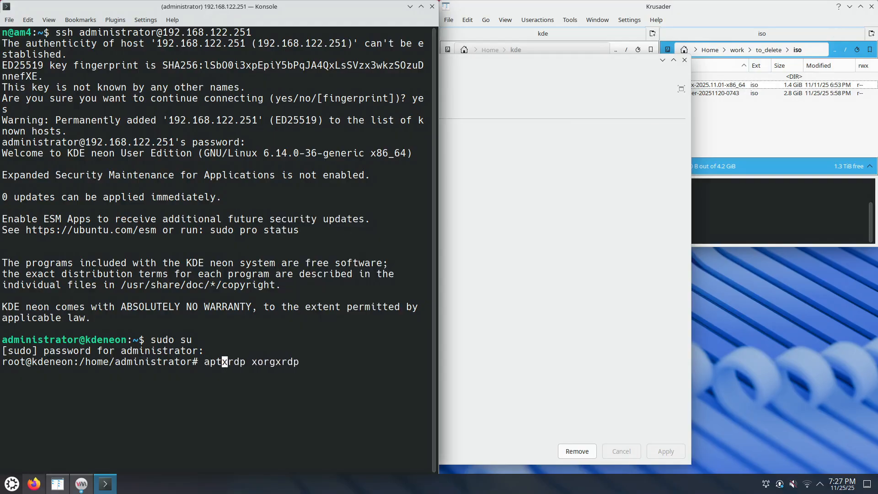
{"action": "type", "text": "nstall"}
{"action": "key", "text": "Left"}
{"action": "key", "text": "Home"}
{"action": "key", "text": "Right"}
{"action": "key", "text": "Right"}
{"action": "key", "text": "Right"}
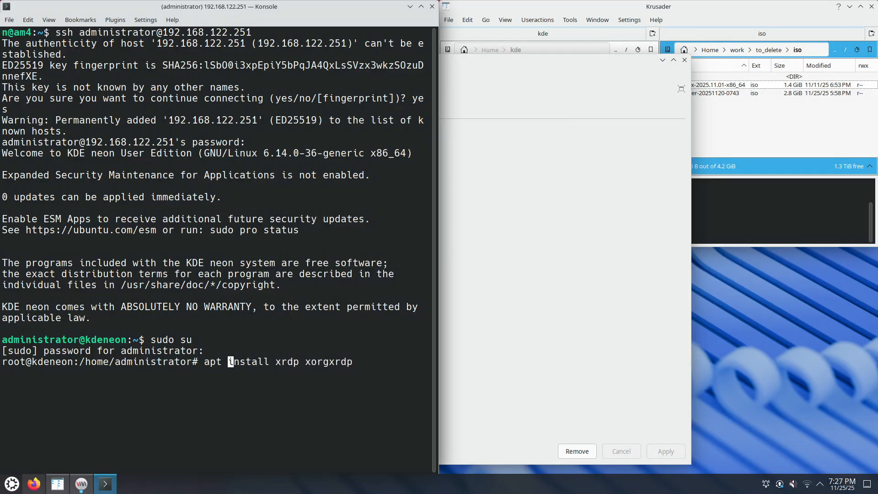
{"action": "key", "text": "Return"}
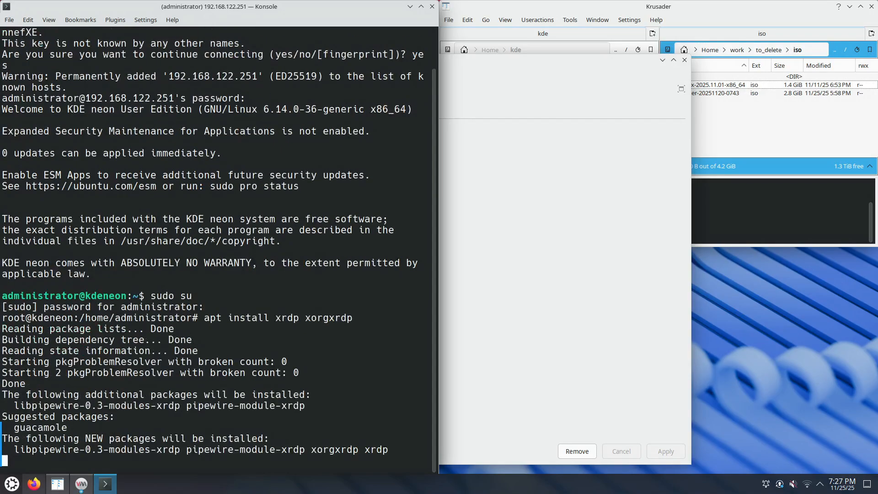
{"action": "key", "text": "Return"}
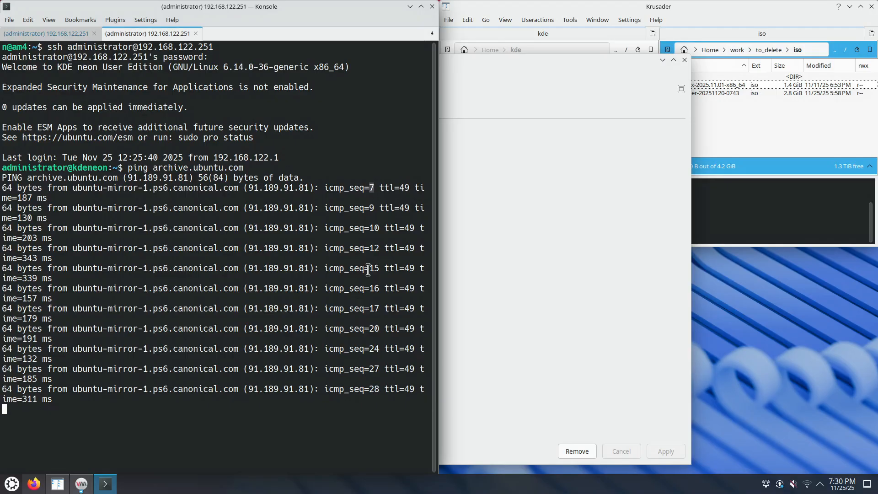
{"action": "mouse_move", "coordinate": [365, 196]}
{"action": "left_mouse_down"}
{"action": "mouse_move", "coordinate": [372, 188]}
{"action": "mouse_move", "coordinate": [376, 195]}
{"action": "left_mouse_up"}
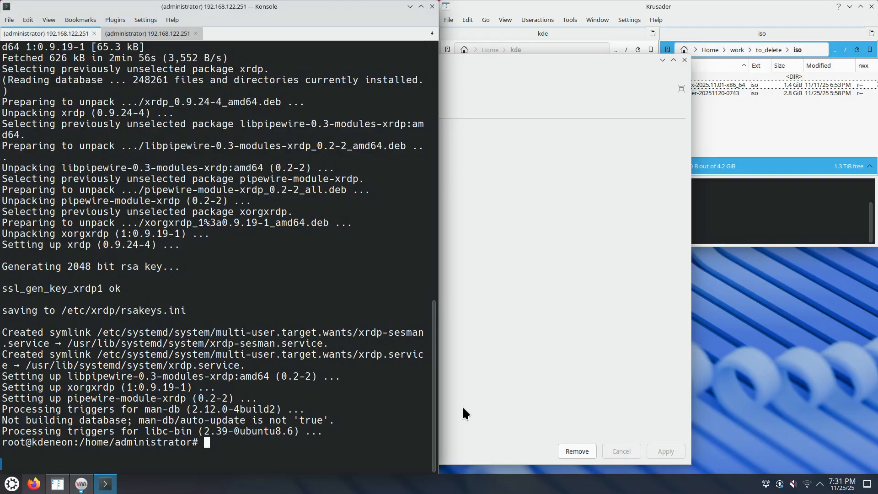
{"action": "key", "text": "Up"}
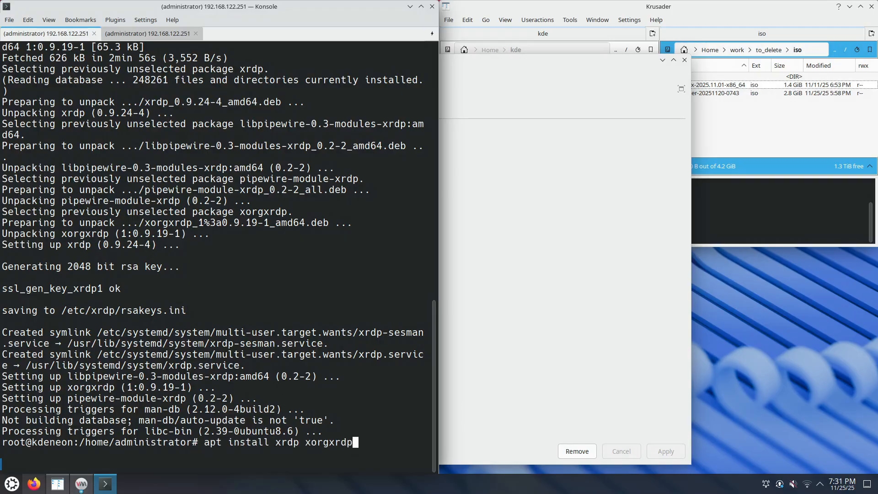
{"action": "key", "text": "Down"}
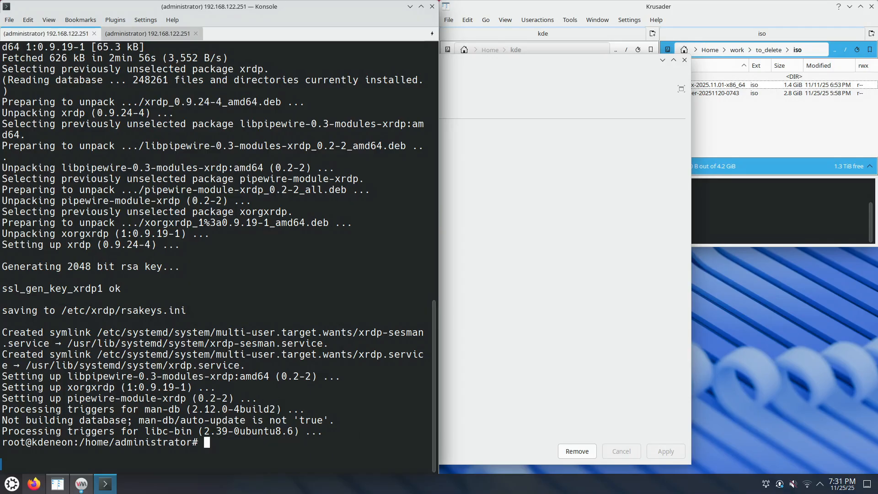
Reboot the kdeneon VM, show its graphical console, and move Firefox to the right
{"action": "left_click", "coordinate": [580, 334]}
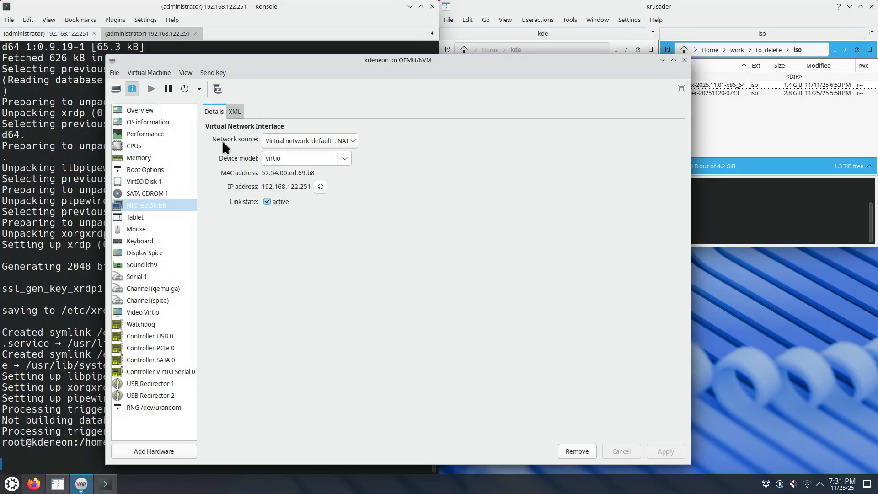
{"action": "left_click", "coordinate": [200, 89]}
{"action": "left_click", "coordinate": [224, 104]}
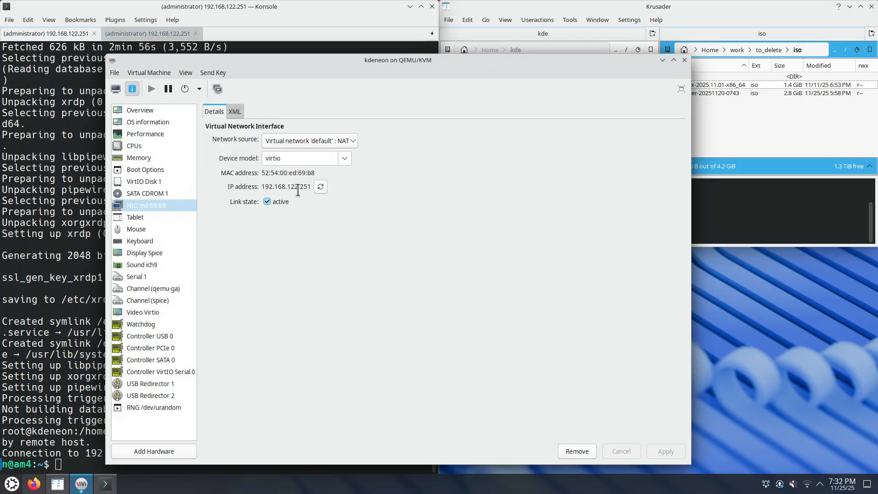
{"action": "left_click", "coordinate": [116, 88]}
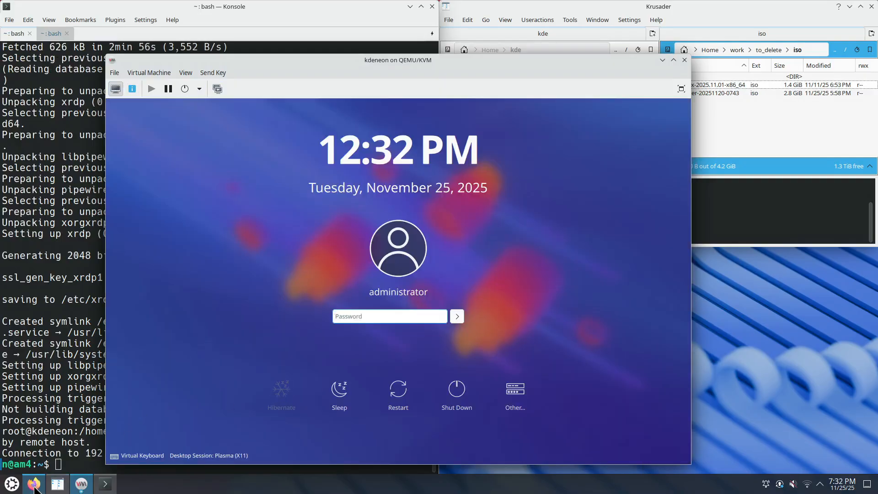
{"action": "left_click", "coordinate": [34, 488]}
{"action": "left_click_drag", "start_coordinate": [560, 10], "coordinate": [876, 201]}
Select and copy the FreeRDP 3 xfreerdp3 command from the Linux and FreeBSD client section
{"action": "left_click", "coordinate": [686, 273]}
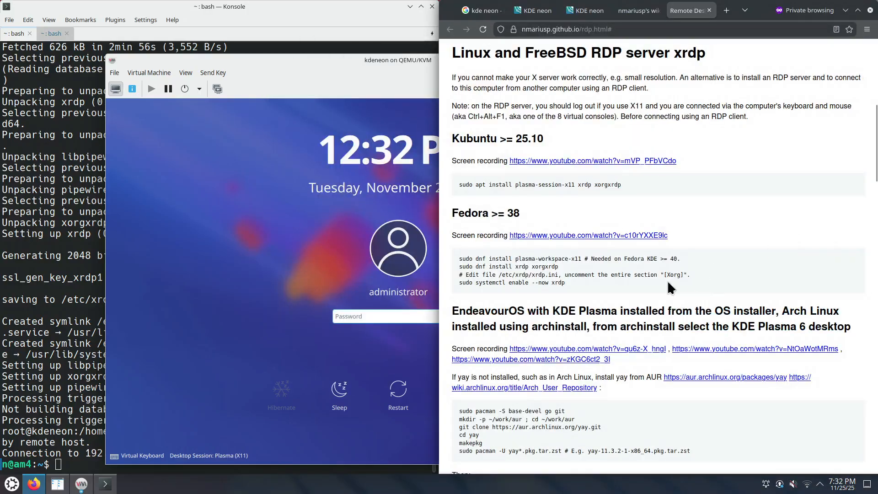
{"action": "scroll", "coordinate": [668, 282], "scroll_direction": "down", "scroll_amount": 15}
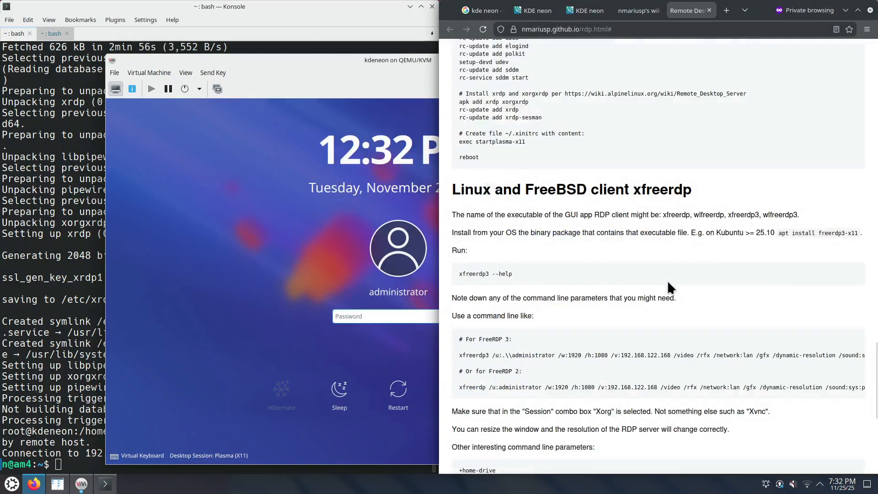
{"action": "scroll", "coordinate": [533, 217], "scroll_direction": "up", "scroll_amount": 1}
{"action": "left_click_drag", "start_coordinate": [460, 137], "coordinate": [859, 136]}
{"action": "right_click", "coordinate": [846, 135]}
{"action": "left_click", "coordinate": [750, 141]}
Launch Kate and paste the xfreerdp3 command into a new untitled document
{"action": "left_click", "coordinate": [12, 483]}
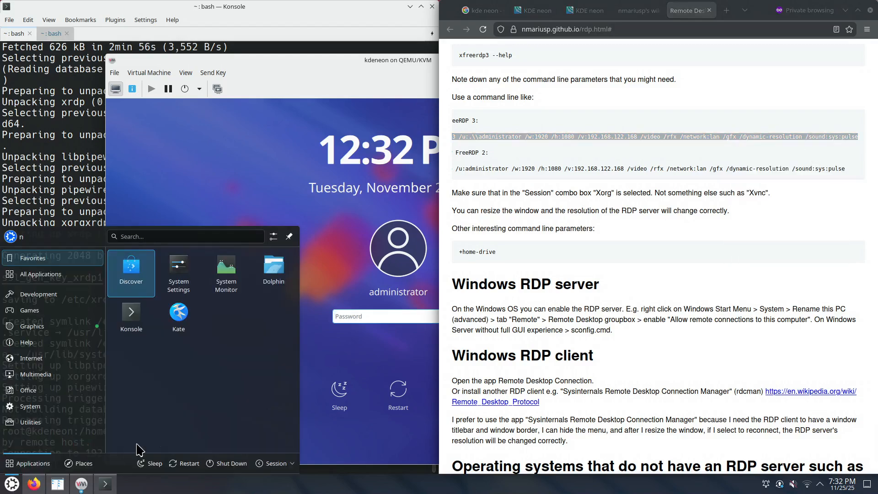
{"action": "left_click", "coordinate": [182, 314]}
{"action": "right_click", "coordinate": [440, 269]}
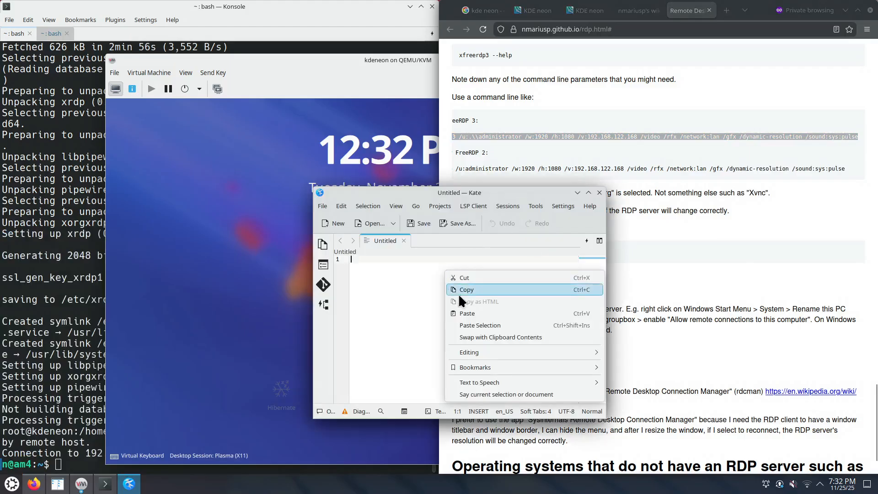
{"action": "left_click", "coordinate": [470, 317]}
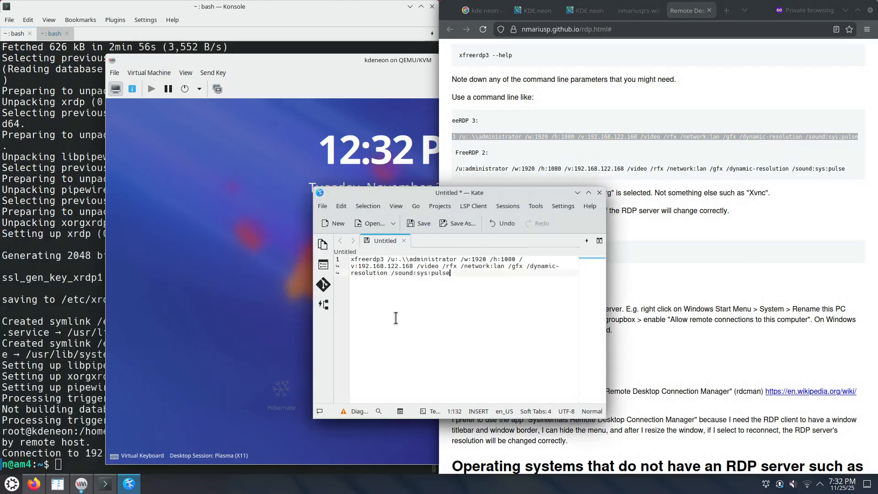
Point out the xfreerdp3 program name and the /u: user name option in the command
{"action": "left_click", "coordinate": [357, 258]}
{"action": "left_click_drag", "start_coordinate": [356, 259], "coordinate": [381, 256]}
{"action": "left_click", "coordinate": [387, 320]}
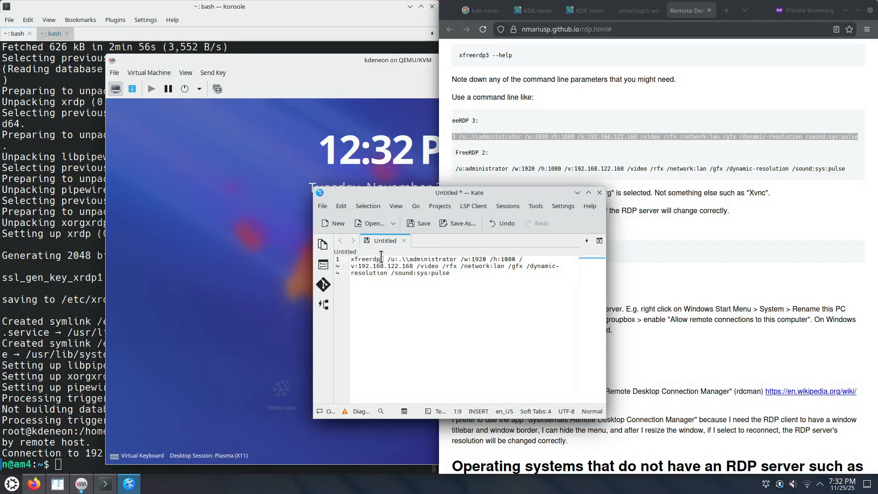
{"action": "scroll", "coordinate": [365, 315], "scroll_direction": "up", "scroll_amount": 4}
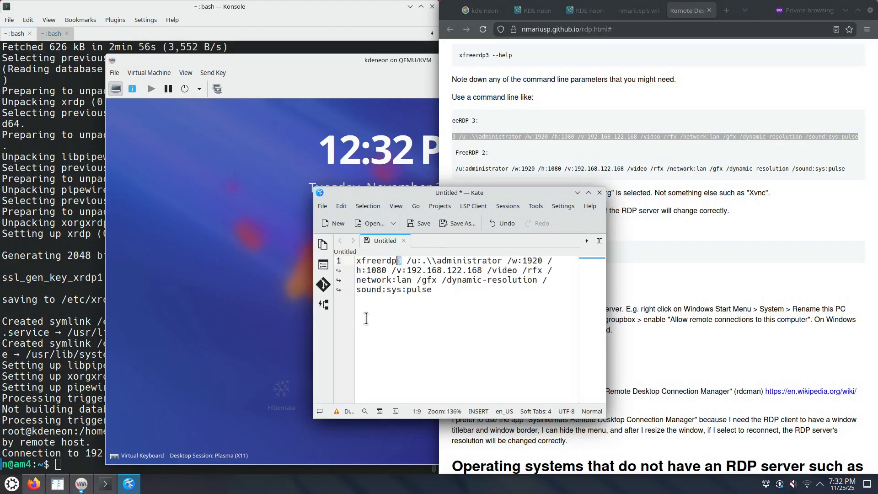
{"action": "left_click_drag", "start_coordinate": [363, 260], "coordinate": [355, 260]}
{"action": "left_click", "coordinate": [366, 259]}
{"action": "double_click", "coordinate": [390, 261]}
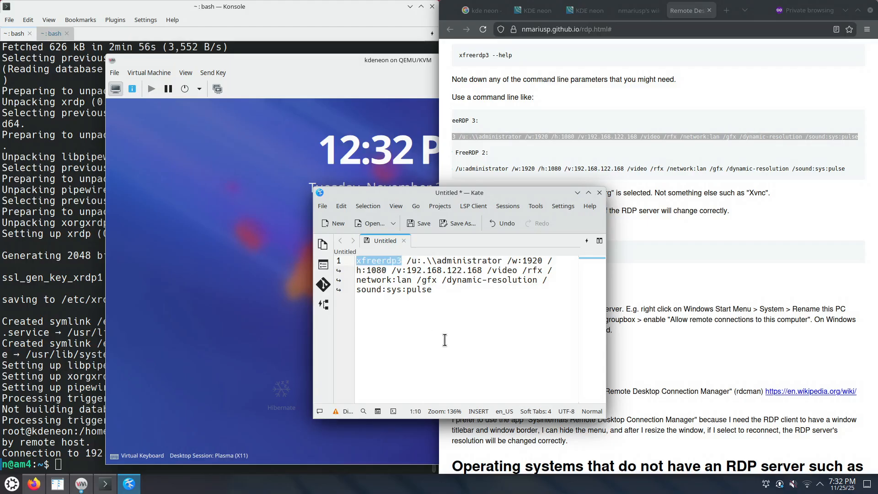
{"action": "scroll", "coordinate": [454, 351], "scroll_direction": "up", "scroll_amount": 3}
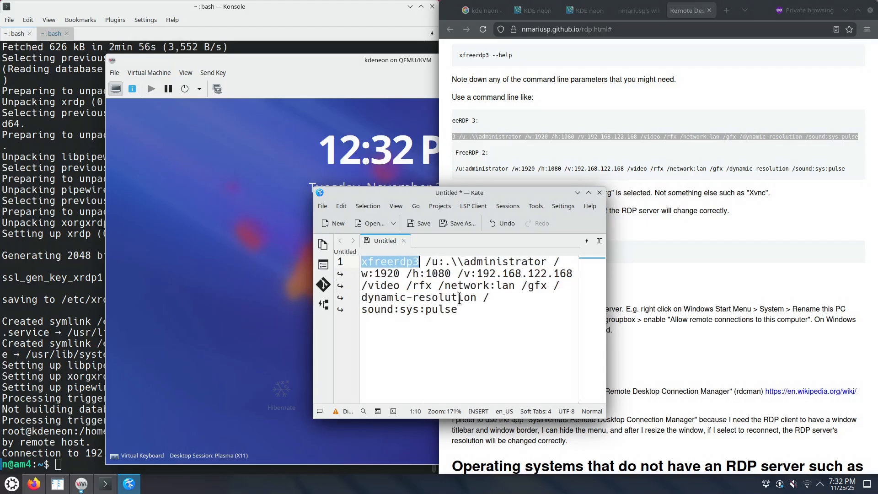
{"action": "left_click", "coordinate": [434, 261]}
{"action": "key", "text": "Right"}
{"action": "key", "text": "Right"}
{"action": "key", "text": "Right"}
{"action": "key", "text": "shift+Left"}
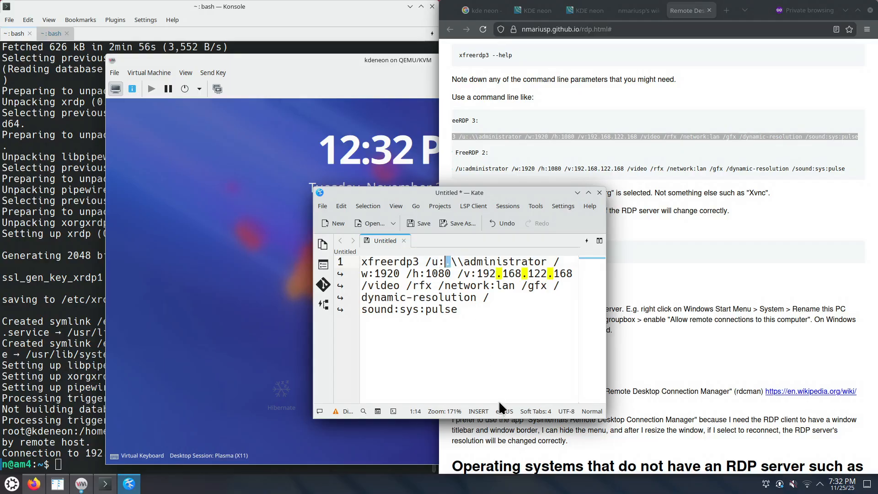
{"action": "left_click_drag", "start_coordinate": [450, 262], "coordinate": [463, 262]}
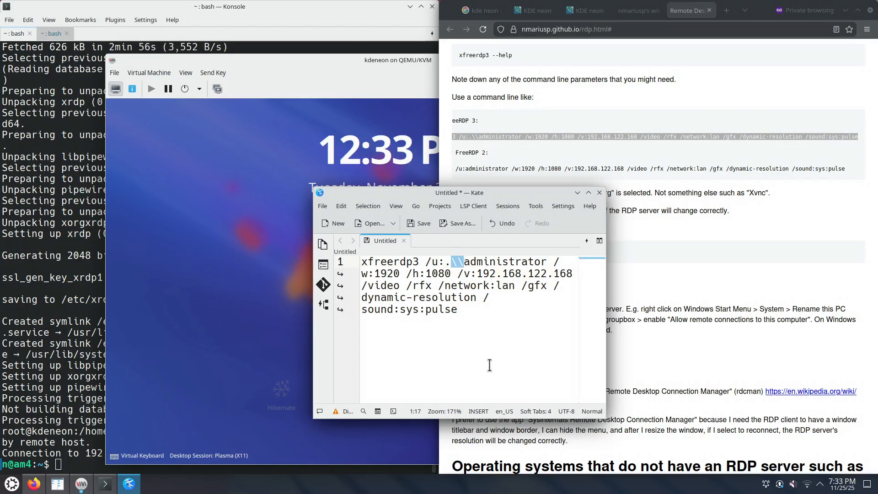
{"action": "left_click", "coordinate": [471, 262]}
{"action": "double_click", "coordinate": [486, 262]}
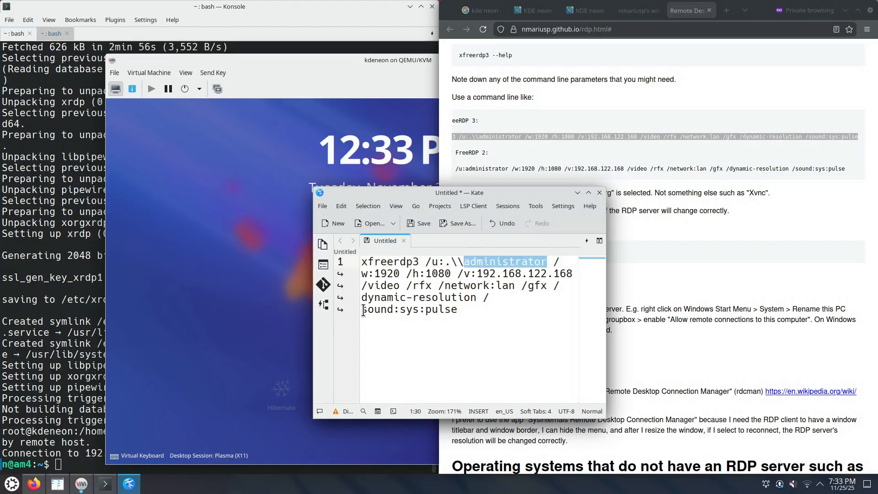
Point out the width/height, network:lan, /video /rfx, /gfx, /sound:sys:pulse and /dynamic-resolution options
{"action": "left_click", "coordinate": [362, 273]}
{"action": "double_click", "coordinate": [414, 274]}
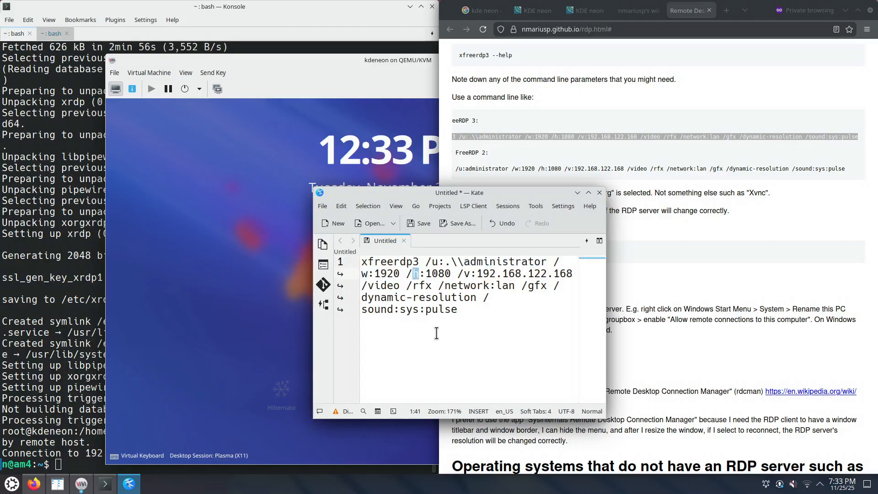
{"action": "left_click_drag", "start_coordinate": [464, 273], "coordinate": [574, 274]}
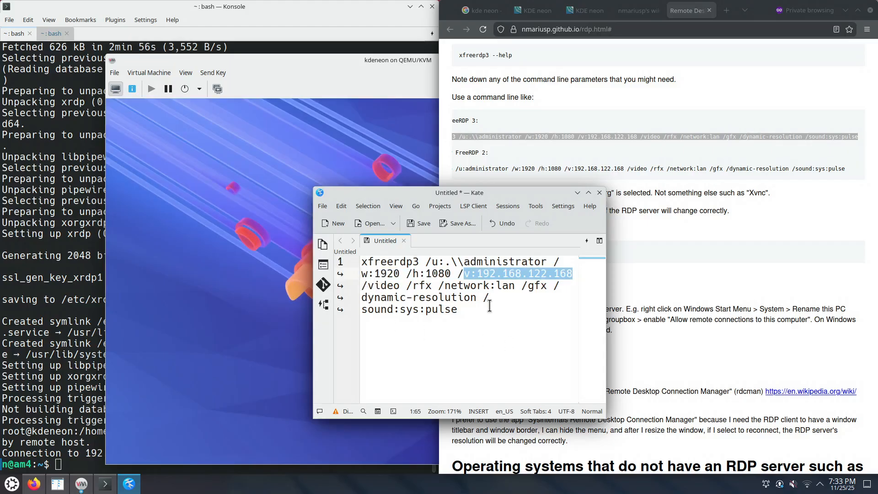
{"action": "left_click_drag", "start_coordinate": [444, 285], "coordinate": [514, 287]}
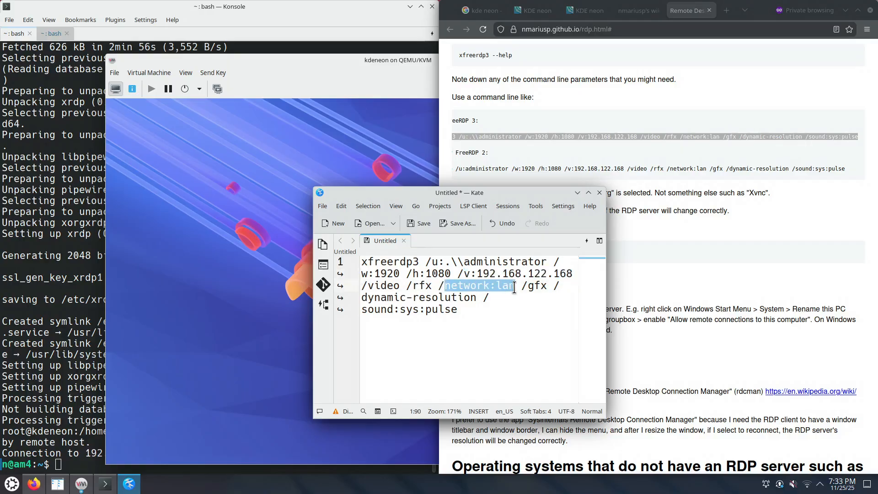
{"action": "left_click", "coordinate": [366, 286]}
{"action": "left_click_drag", "start_coordinate": [366, 286], "coordinate": [432, 286]}
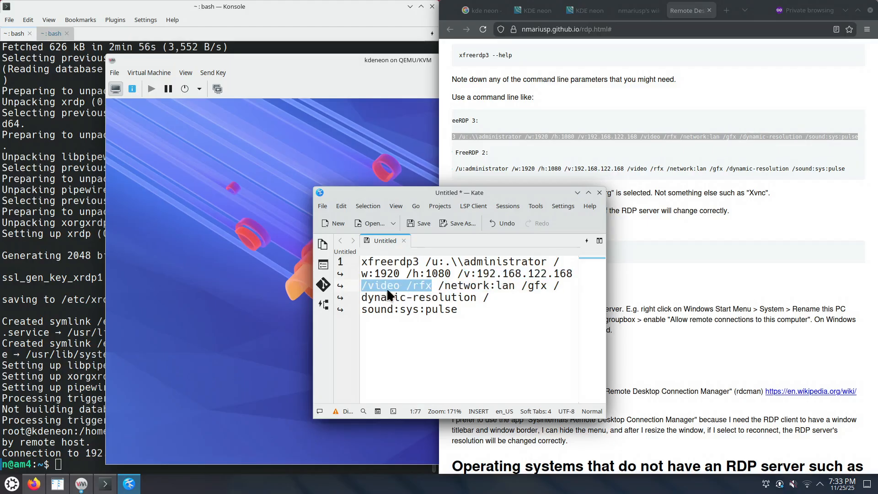
{"action": "left_click_drag", "start_coordinate": [522, 286], "coordinate": [547, 285]}
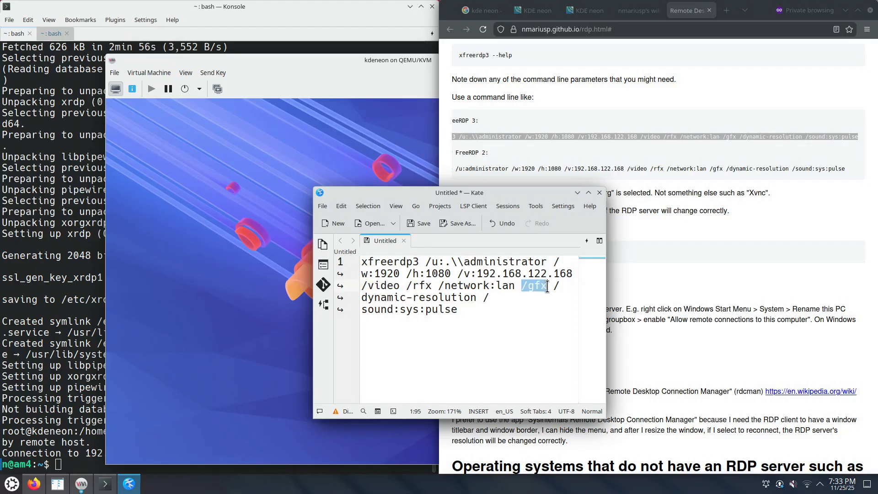
{"action": "left_click_drag", "start_coordinate": [481, 297], "coordinate": [484, 308]}
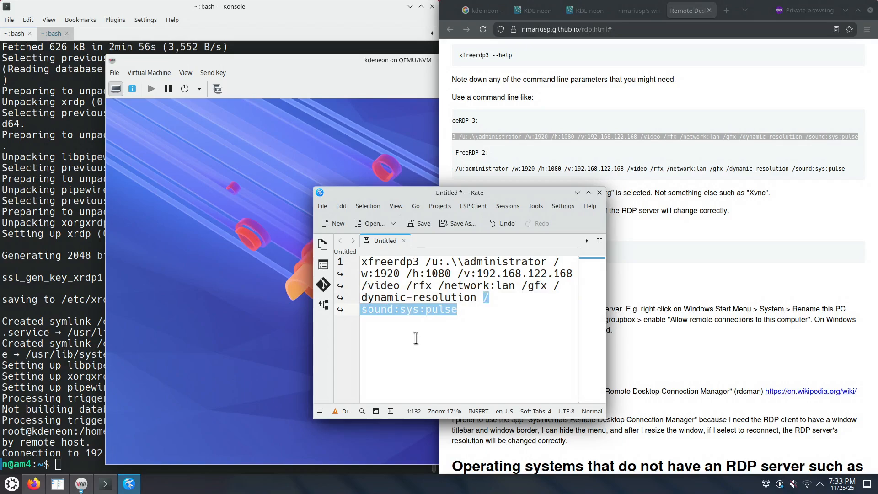
{"action": "left_click_drag", "start_coordinate": [557, 285], "coordinate": [478, 296]}
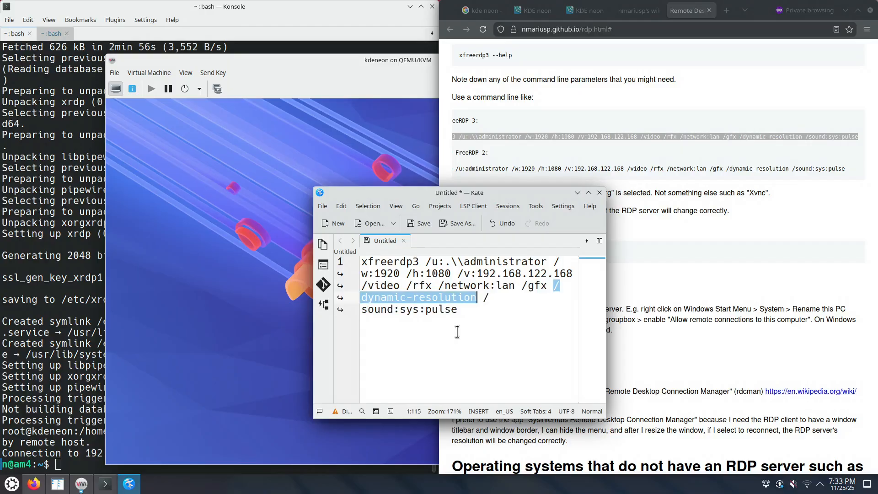
Select the entire xfreerdp3 command line in Kate for copying
{"action": "double_click", "coordinate": [380, 264]}
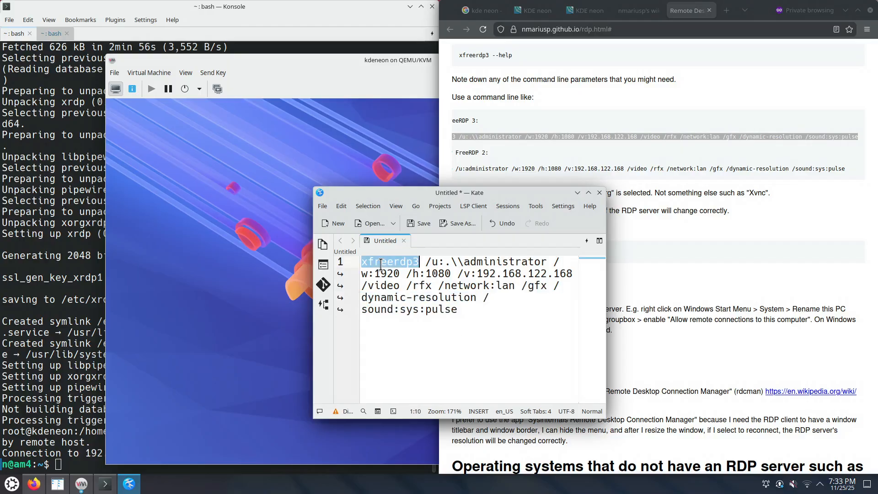
{"action": "double_click", "coordinate": [415, 298]}
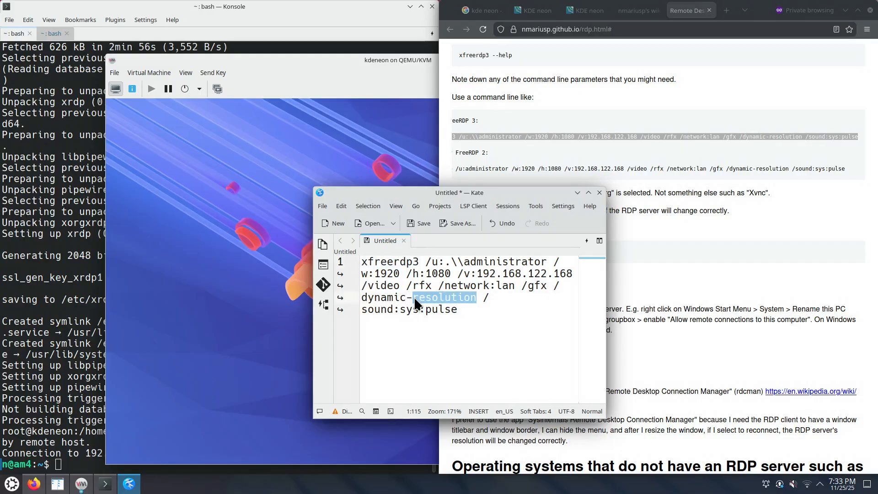
{"action": "left_click_drag", "start_coordinate": [457, 310], "coordinate": [354, 264]}
{"action": "right_click", "coordinate": [389, 276]}
Copy the command, run it in the second Konsole session, and interrupt the failing connection
{"action": "left_click", "coordinate": [410, 290]}
{"action": "left_click", "coordinate": [86, 303]}
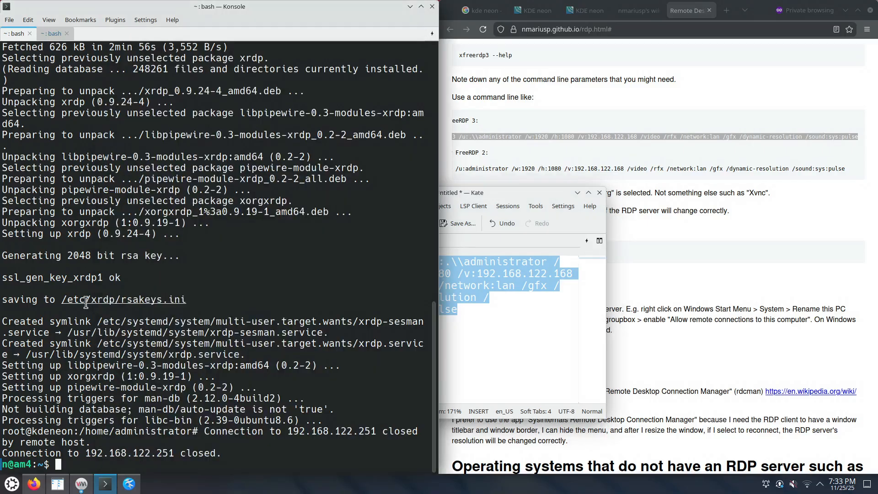
{"action": "left_click", "coordinate": [52, 34]}
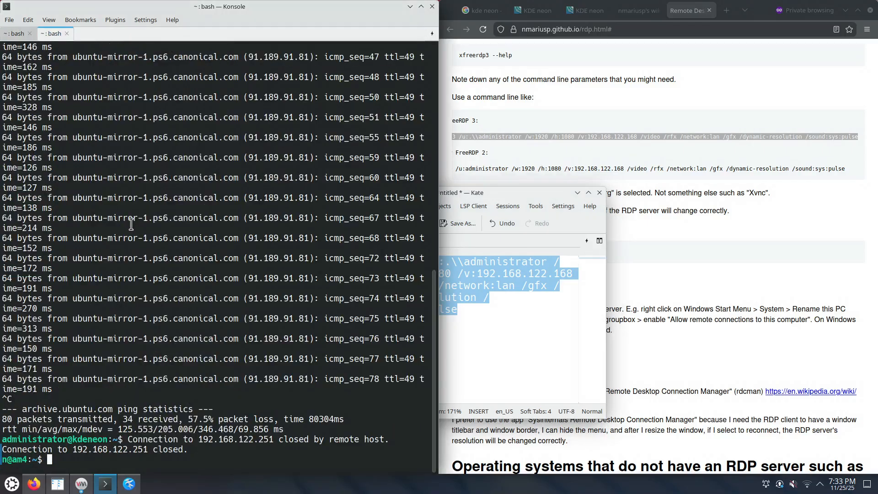
{"action": "key", "text": "ctrl+l"}
{"action": "key", "text": "ctrl+shift+v"}
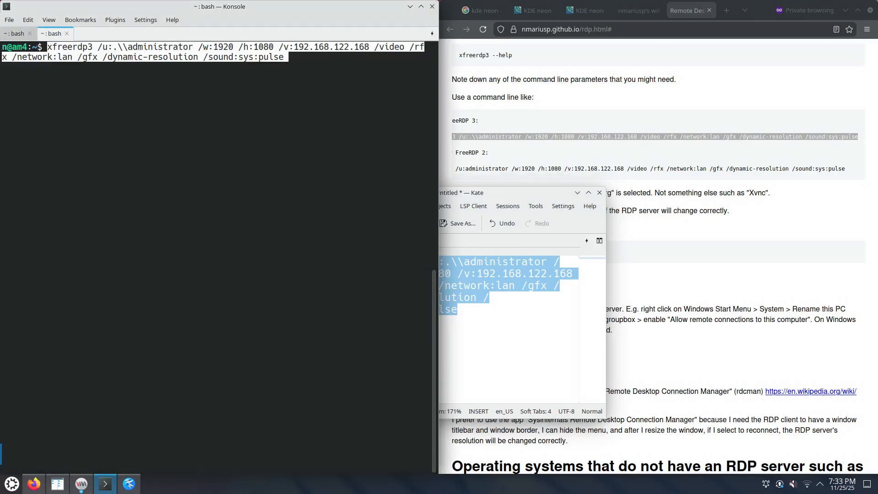
{"action": "key", "text": "Return"}
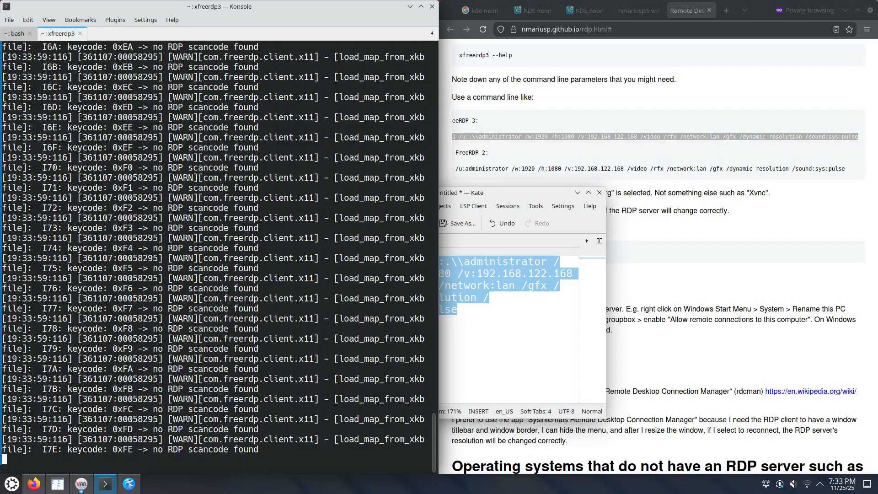
{"action": "scroll", "coordinate": [161, 276], "scroll_direction": "up", "scroll_amount": 4}
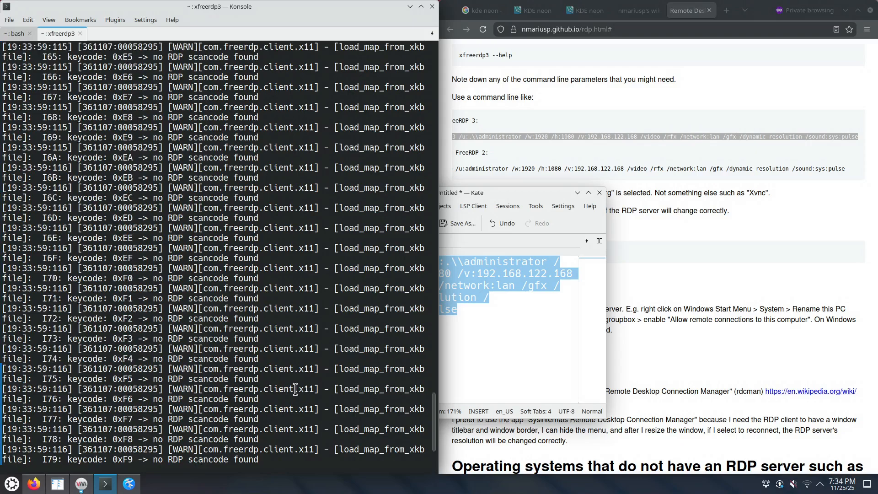
{"action": "key", "text": "ctrl+c"}
Change the Kate command's address from 192.168.122.168 to 192.168.122.251 and select it
{"action": "left_click", "coordinate": [17, 35]}
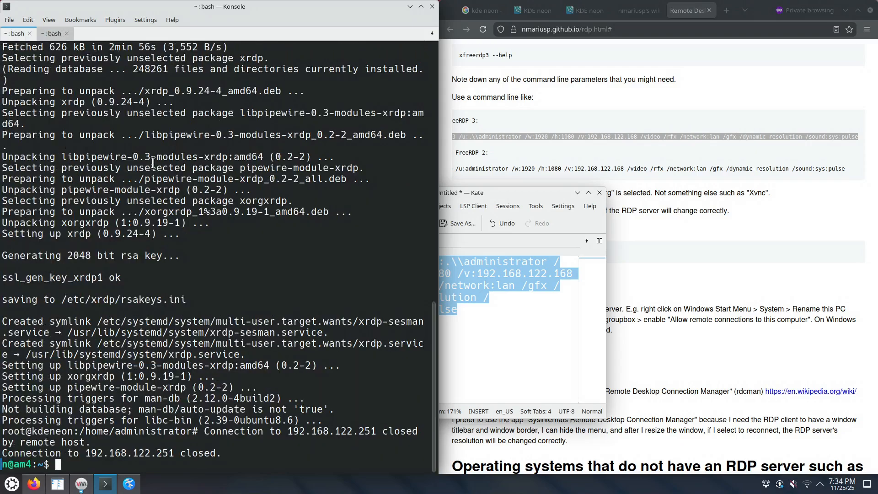
{"action": "left_click_drag", "start_coordinate": [157, 453], "coordinate": [180, 453]}
{"action": "right_click", "coordinate": [169, 458]}
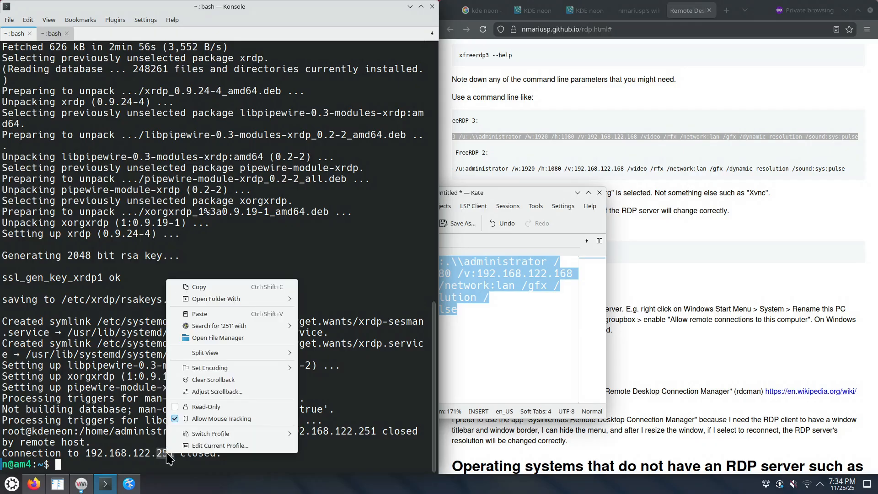
{"action": "left_click", "coordinate": [198, 287]}
{"action": "left_click", "coordinate": [508, 322]}
{"action": "double_click", "coordinate": [561, 273]}
{"action": "key", "text": "ctrl+v"}
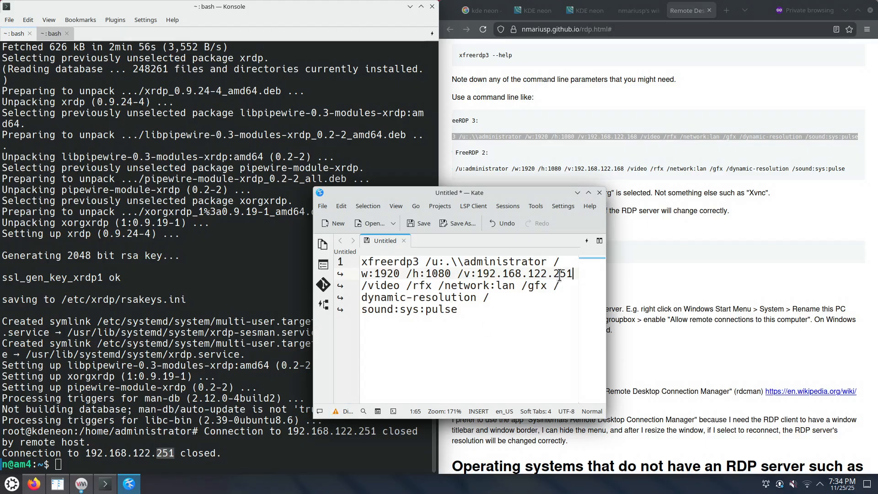
{"action": "left_click_drag", "start_coordinate": [500, 309], "coordinate": [339, 263]}
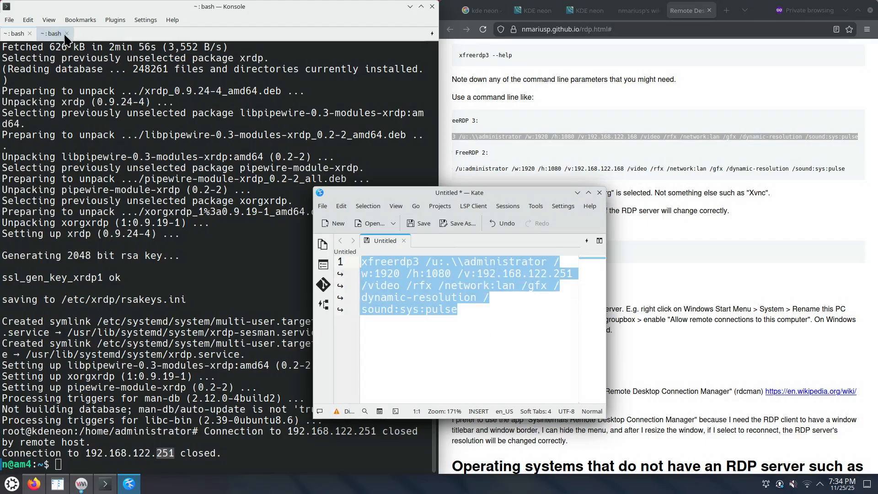
Run the corrected xfreerdp3 command in the second session and submit the account password
{"action": "left_click", "coordinate": [52, 20]}
{"action": "left_click", "coordinate": [251, 199]}
{"action": "left_click", "coordinate": [51, 34]}
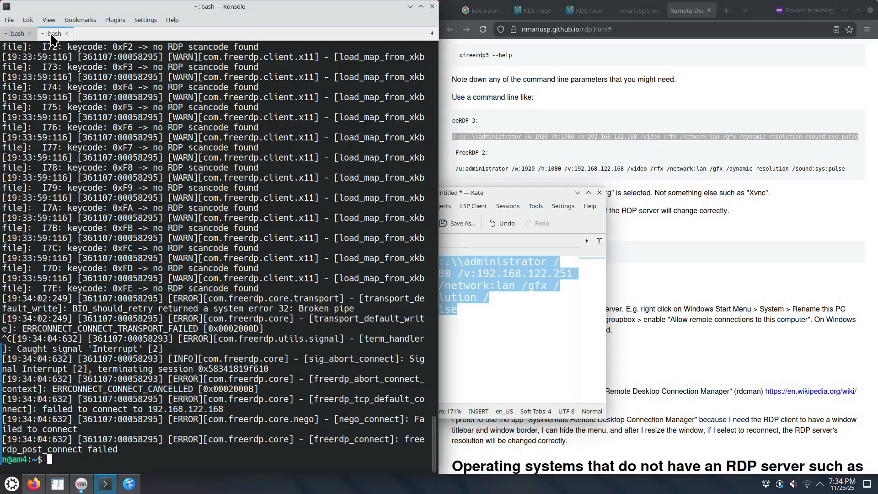
{"action": "key", "text": "ctrl+shift+v"}
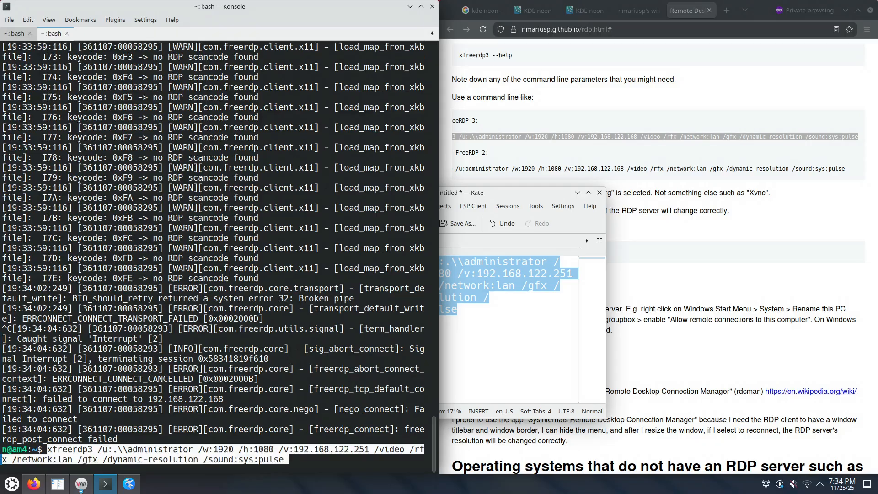
{"action": "key", "text": "Return"}
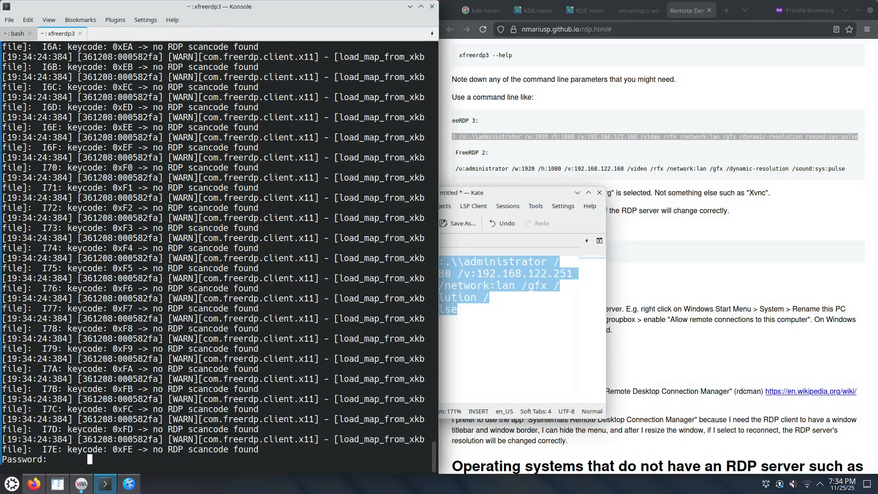
{"action": "key", "text": "Return"}
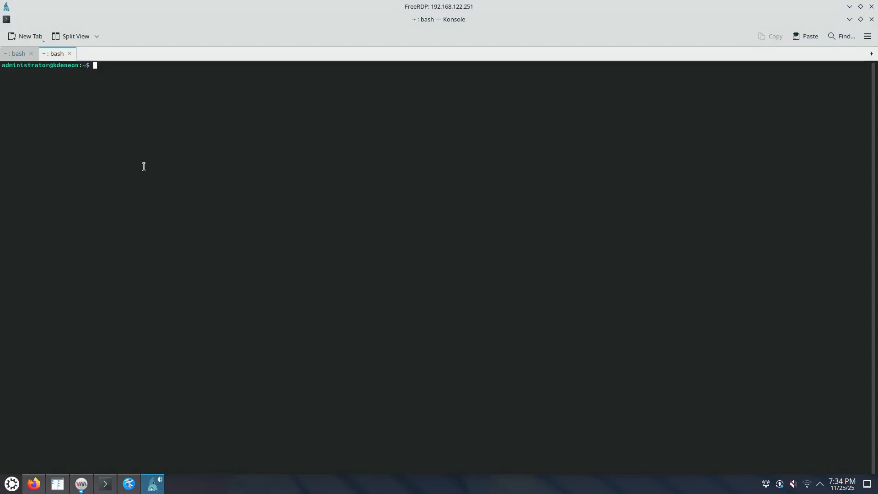
Restore the FreeRDP window from full screen and move it to the left
{"action": "double_click", "coordinate": [446, 22]}
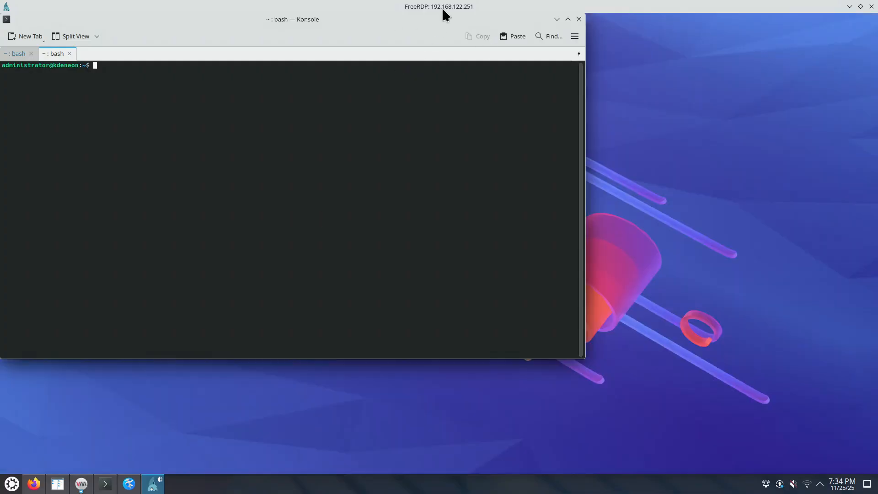
{"action": "left_click_drag", "start_coordinate": [444, 10], "coordinate": [541, 90]}
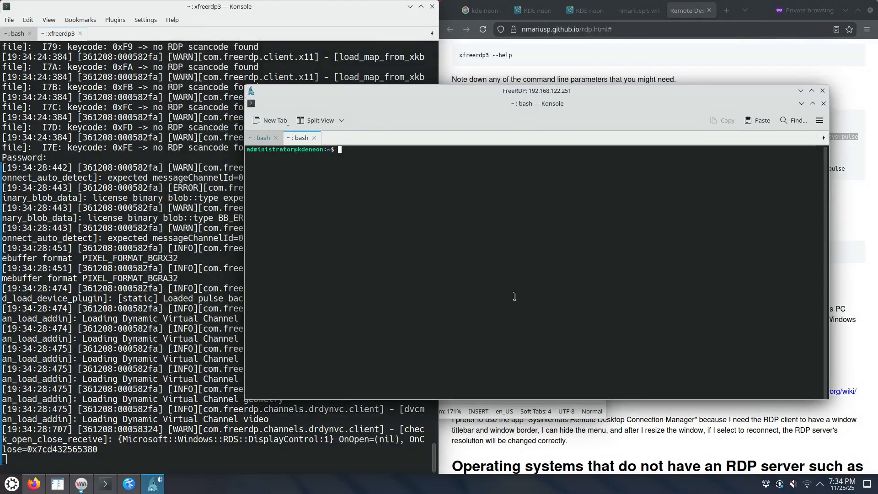
{"action": "left_click_drag", "start_coordinate": [538, 89], "coordinate": [339, 106]}
In Firefox, highlight the FreeRDP 3 command line and xfreerdp in the FreeRDP 2 command
{"action": "left_click", "coordinate": [703, 156]}
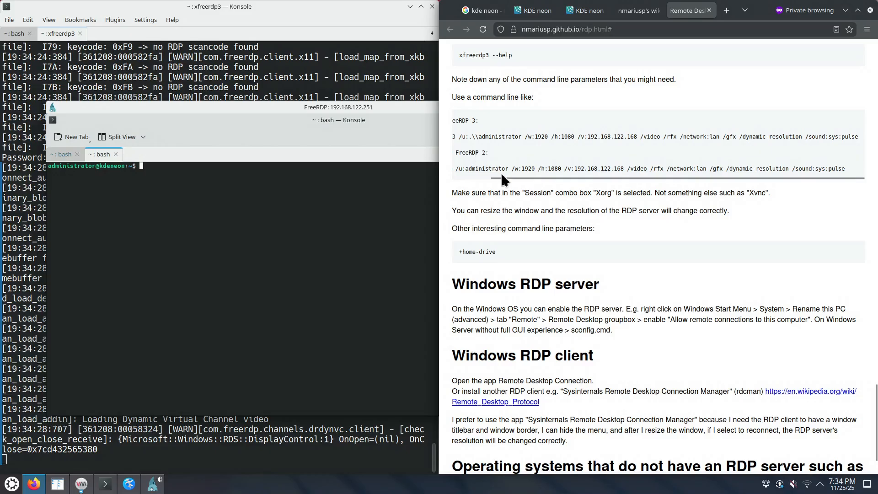
{"action": "scroll", "coordinate": [476, 175], "scroll_direction": "left", "scroll_amount": 2}
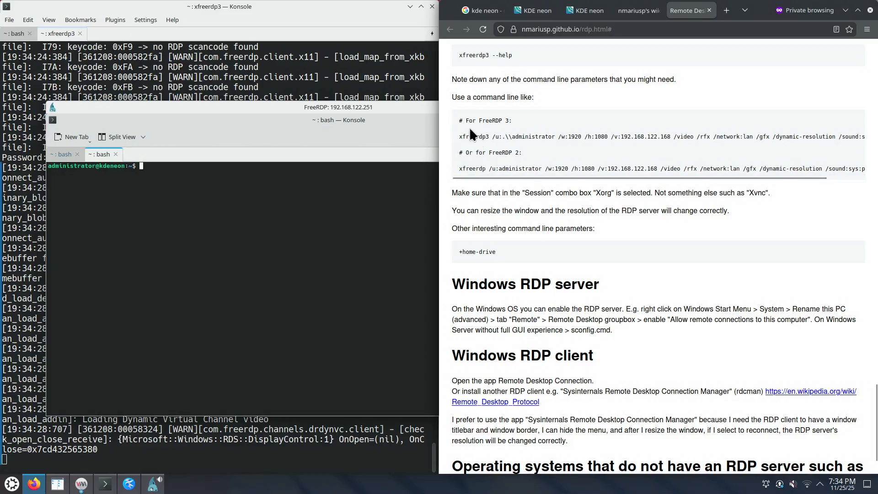
{"action": "triple_click", "coordinate": [474, 132]}
{"action": "left_click", "coordinate": [474, 157]}
{"action": "double_click", "coordinate": [473, 169]}
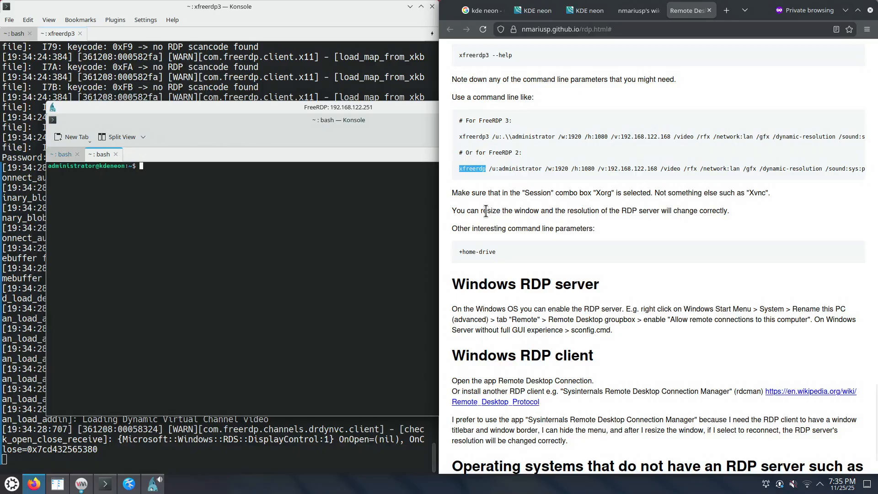
Maximize the FreeRDP window, restore it again, then close the session
{"action": "double_click", "coordinate": [382, 106]}
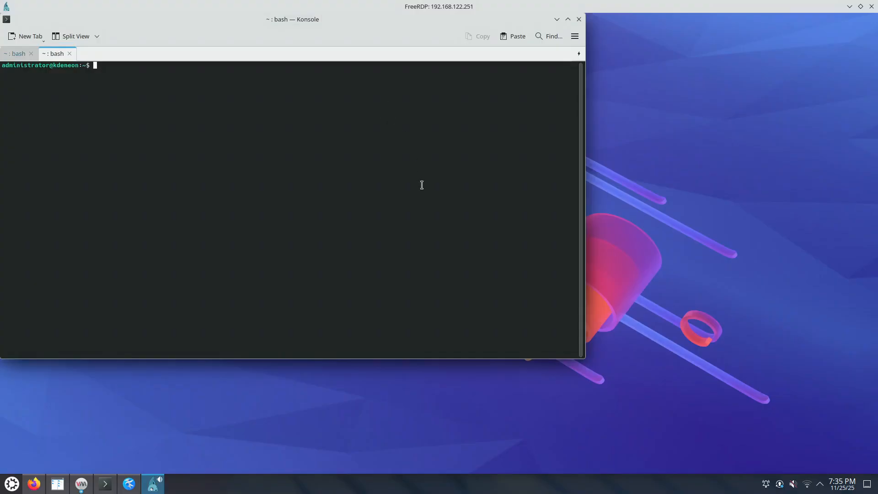
{"action": "left_click_drag", "start_coordinate": [465, 7], "coordinate": [480, 79]}
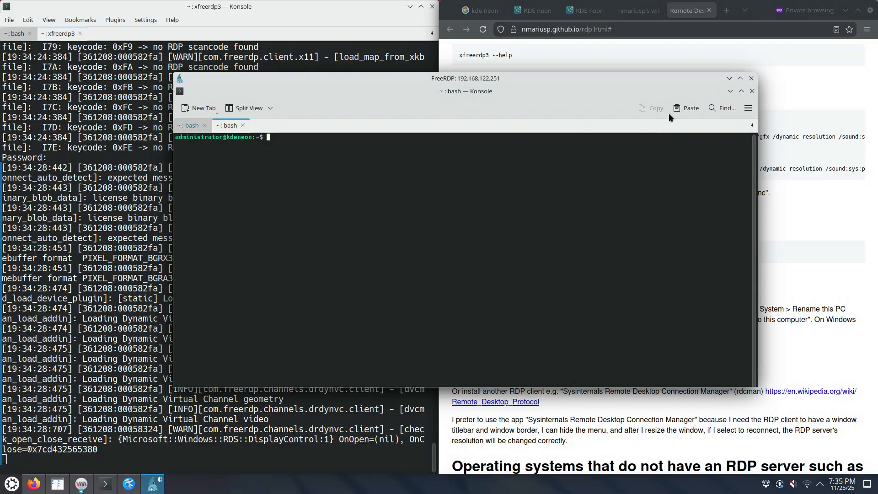
{"action": "left_click", "coordinate": [751, 79]}
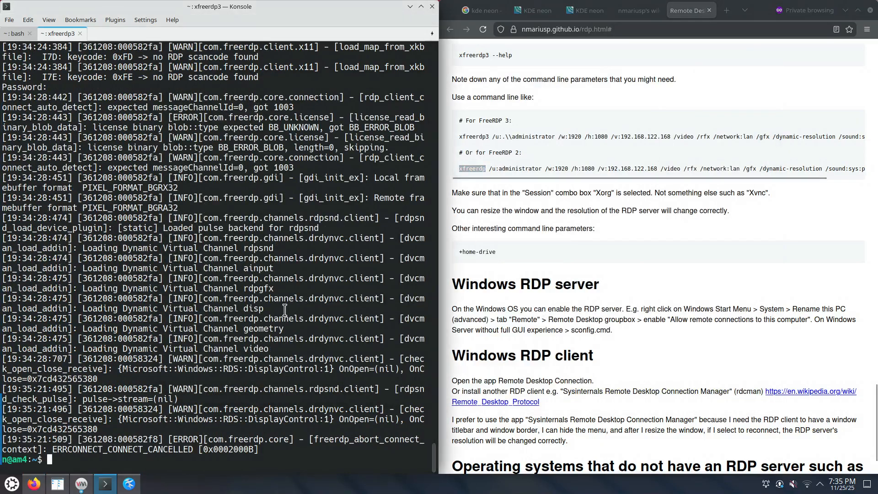
Rerun the previous xfreerdp3 command with the size changed to /w:1820 /h:980
{"action": "key", "text": "Up"}
{"action": "key", "text": "ctrl+Left"}
{"action": "key", "text": "ctrl+Left"}
{"action": "key", "text": "ctrl+Left"}
{"action": "key", "text": "ctrl+Left"}
{"action": "key", "text": "ctrl+Left"}
{"action": "key", "text": "ctrl+Left"}
{"action": "key", "text": "ctrl+Left"}
{"action": "key", "text": "ctrl+Left"}
{"action": "key", "text": "ctrl+Left"}
{"action": "key", "text": "ctrl+Left"}
{"action": "key", "text": "ctrl+Left"}
{"action": "key", "text": "ctrl+Left"}
{"action": "key", "text": "ctrl+Left"}
{"action": "key", "text": "ctrl+Left"}
{"action": "key", "text": "ctrl+Left"}
{"action": "key", "text": "ctrl+Left"}
{"action": "key", "text": "Right"}
{"action": "key", "text": "Right"}
{"action": "key", "text": "Right"}
{"action": "key", "text": "Left"}
{"action": "key", "text": "BackSpace"}
{"action": "key", "text": "BackSpace"}
{"action": "type", "text": "9"}
{"action": "key", "text": "Left"}
{"action": "key", "text": "Left"}
{"action": "key", "text": "Left"}
{"action": "key", "text": "Left"}
{"action": "key", "text": "Left"}
{"action": "key", "text": "Left"}
{"action": "key", "text": "Left"}
{"action": "key", "text": "BackSpace"}
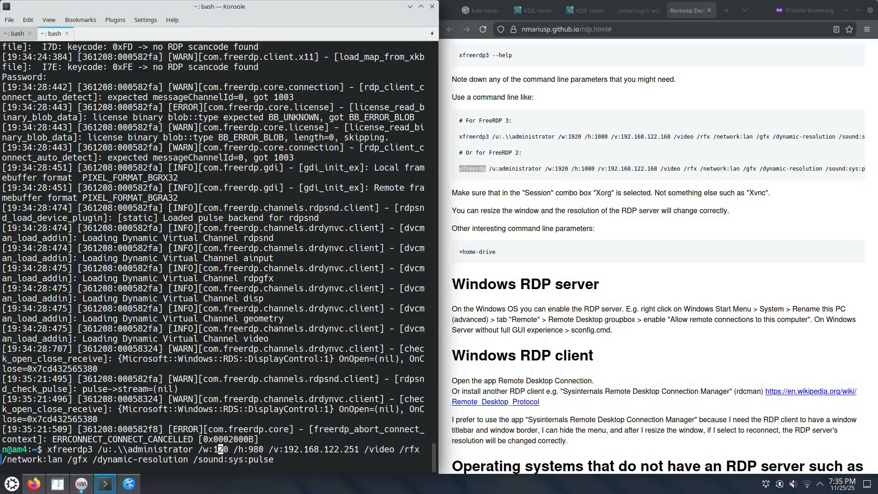
{"action": "type", "text": "8"}
{"action": "key", "text": "Return"}
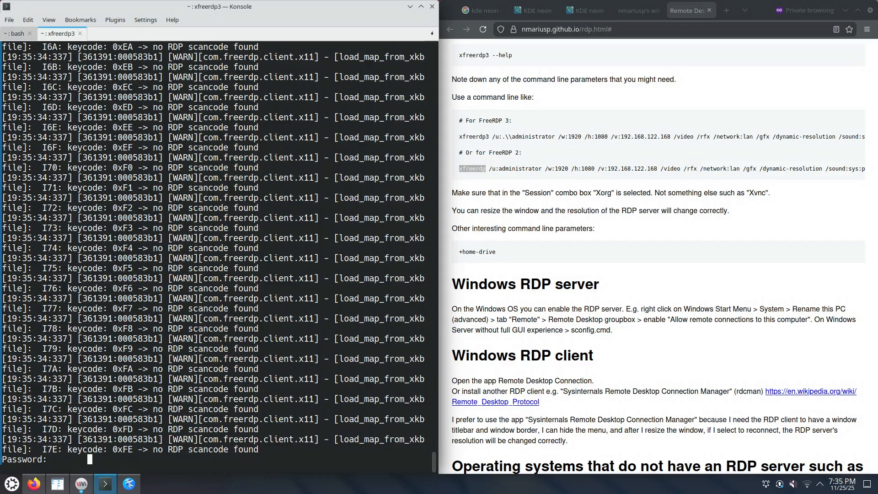
Log in, then snap the FreeRDP window to the left half and widen it to test resizing
{"action": "key", "text": "Return"}
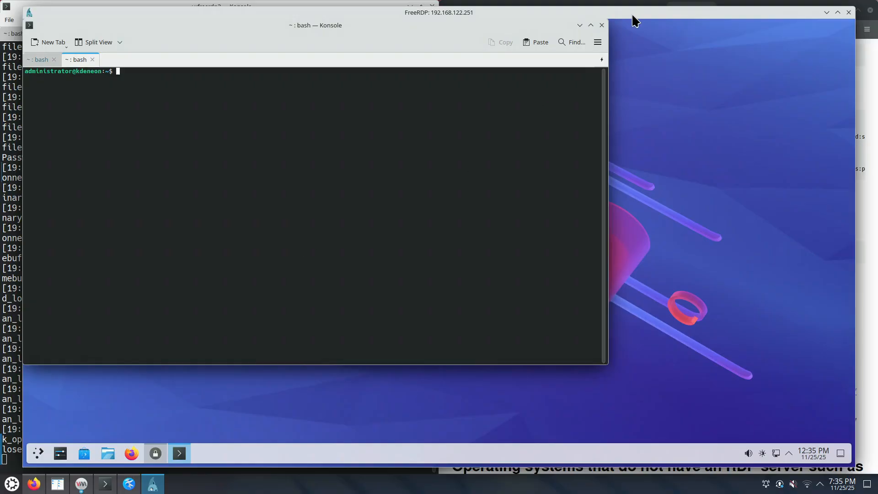
{"action": "left_click_drag", "start_coordinate": [628, 13], "coordinate": [1, 192]}
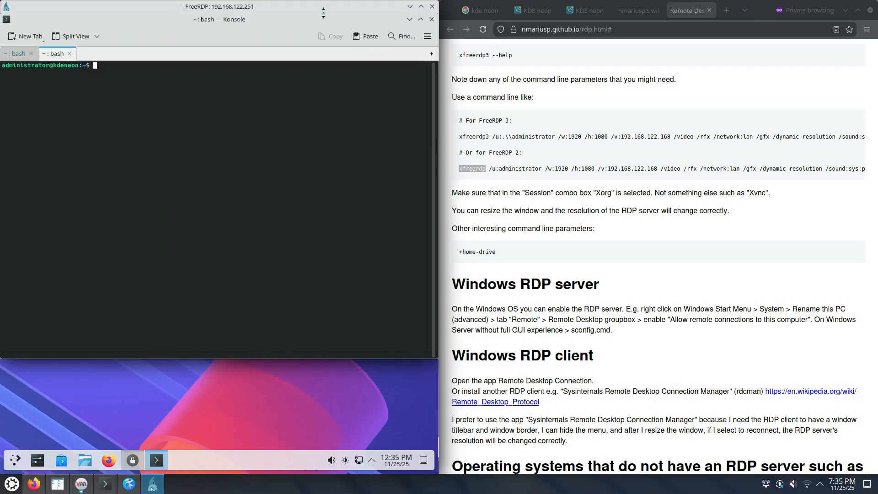
{"action": "left_click_drag", "start_coordinate": [320, 4], "coordinate": [713, 17]}
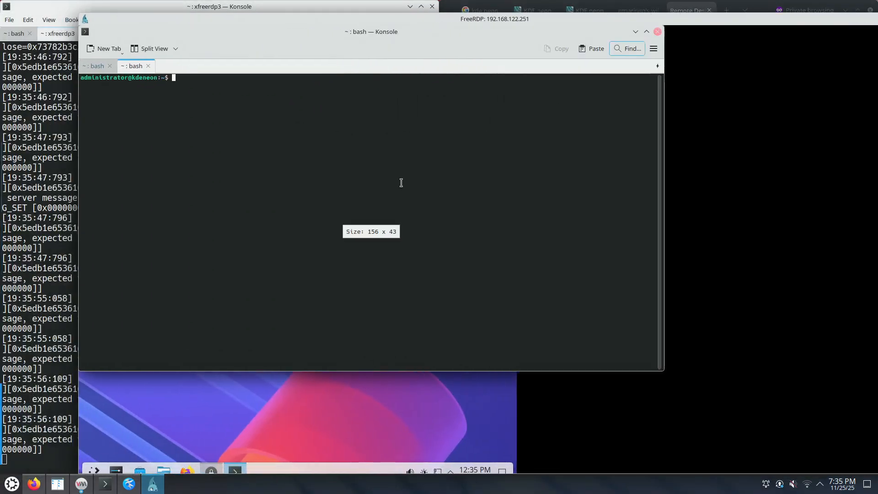
Stop and restart the xfreerdp3 session, log in, and tile the remote window into the top-left quarter
{"action": "left_click", "coordinate": [25, 409]}
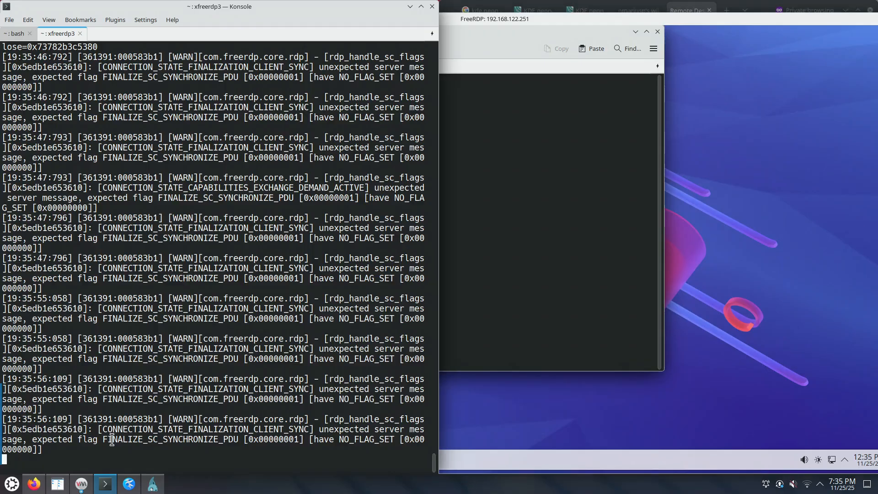
{"action": "key", "text": "ctrl+c"}
{"action": "key", "text": "Up"}
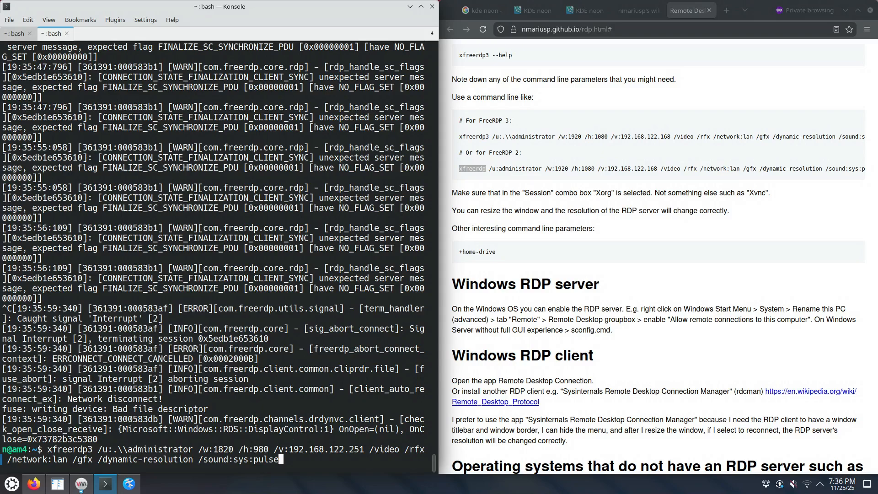
{"action": "key", "text": "Return"}
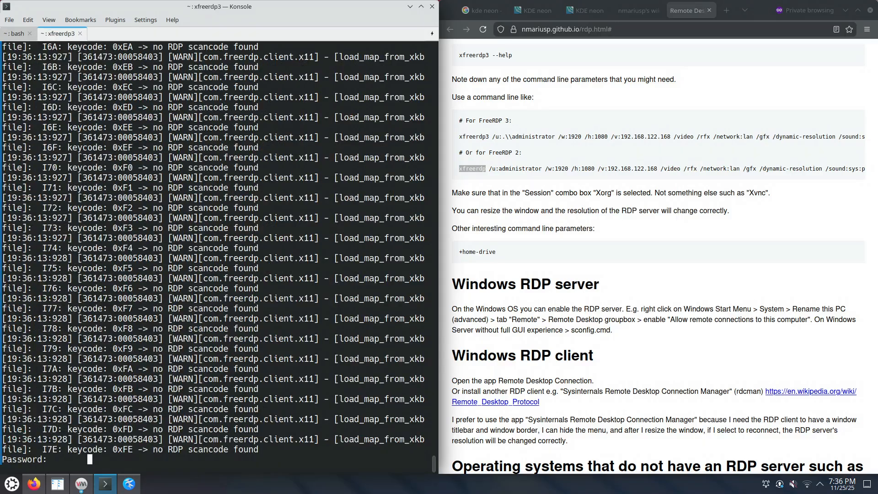
{"action": "key", "text": "Return"}
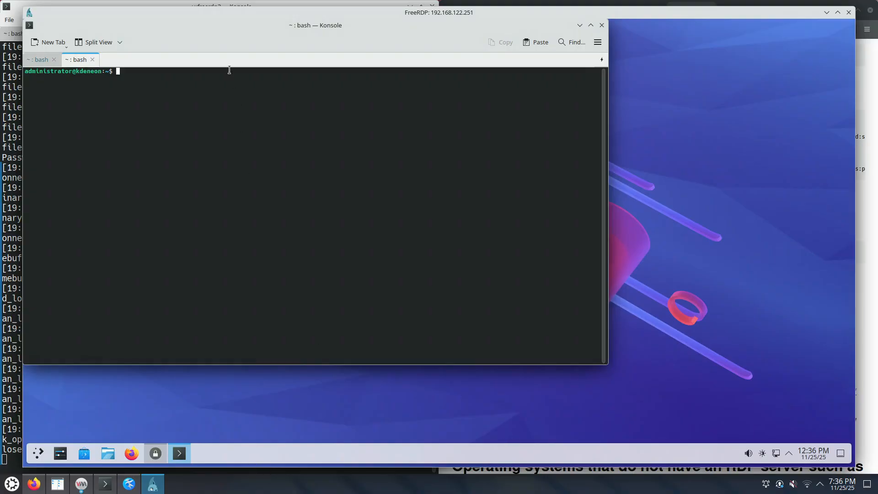
{"action": "left_click_drag", "start_coordinate": [244, 16], "coordinate": [1, 4]}
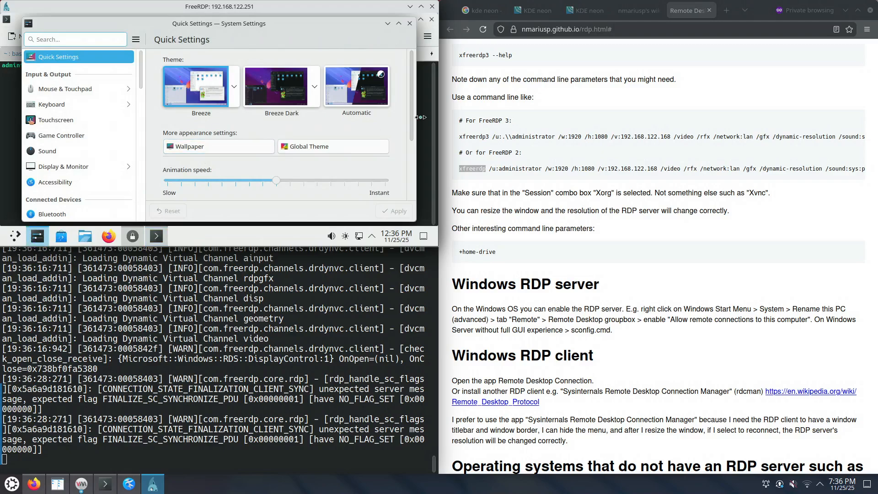
Search remote System Settings for 'resol' and open Display Configuration
{"action": "left_click_drag", "start_coordinate": [410, 107], "coordinate": [410, 166]}
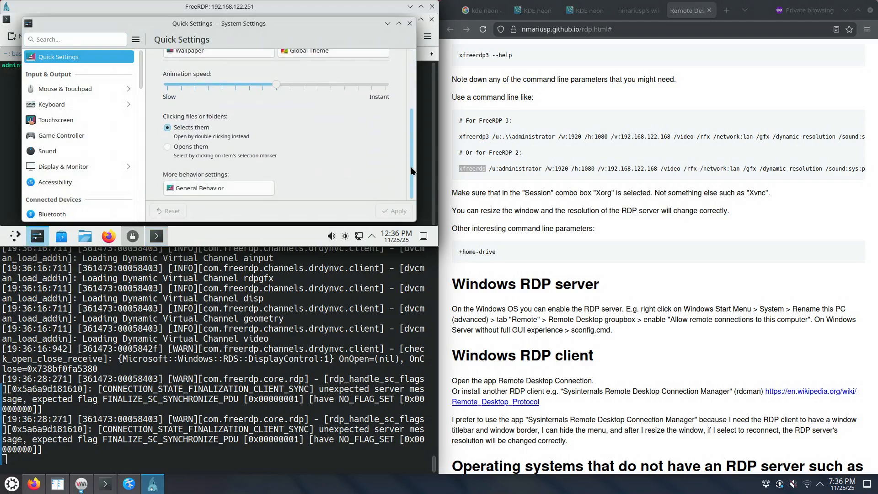
{"action": "left_click", "coordinate": [68, 39]}
{"action": "type", "text": "r"}
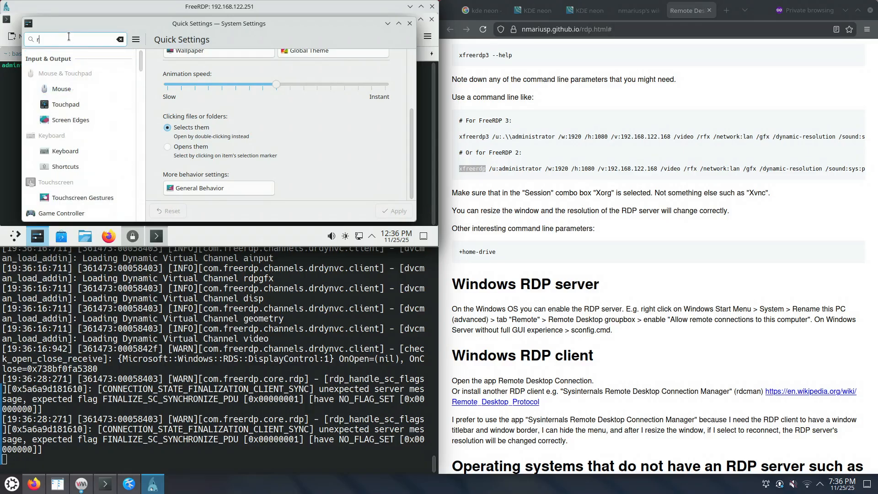
{"action": "type", "text": "esol"}
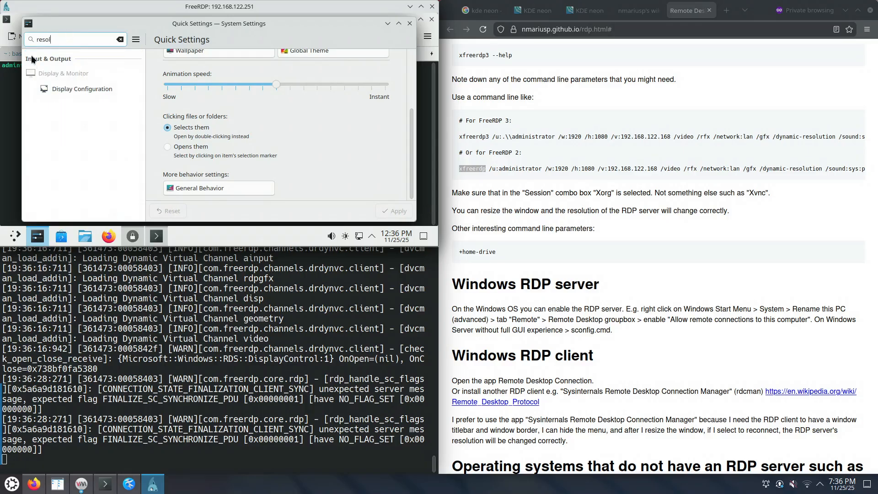
{"action": "left_click", "coordinate": [67, 90]}
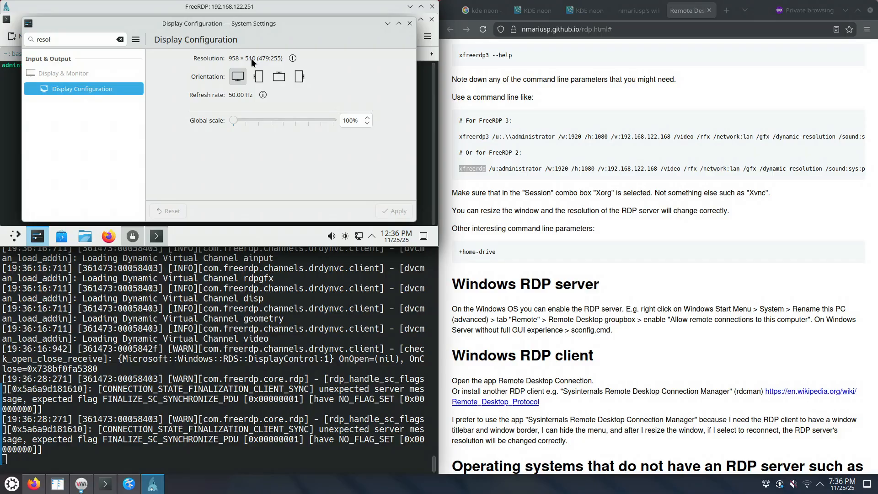
Rerun xfreerdp3, log in again, and snap the remote desktop to the left half
{"action": "left_click_drag", "start_coordinate": [292, 10], "coordinate": [1, 192]}
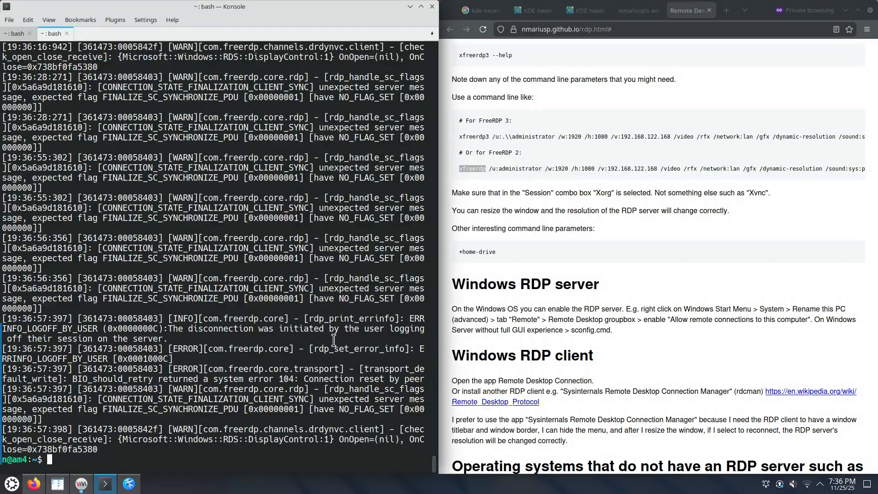
{"action": "key", "text": "Up"}
{"action": "key", "text": "Return"}
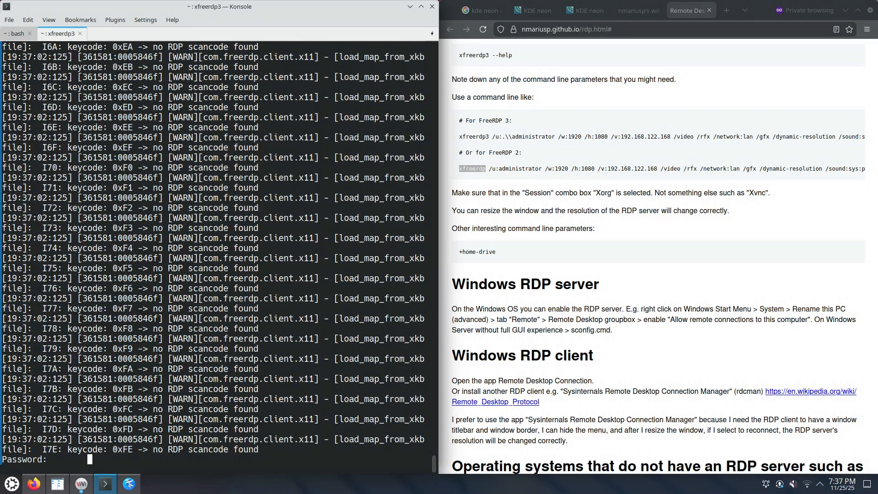
{"action": "key", "text": "Return"}
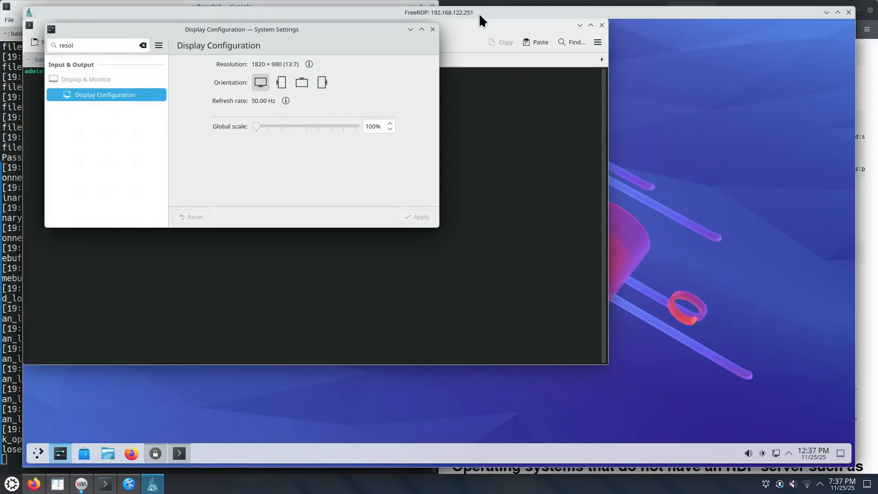
{"action": "key", "text": "super+Left"}
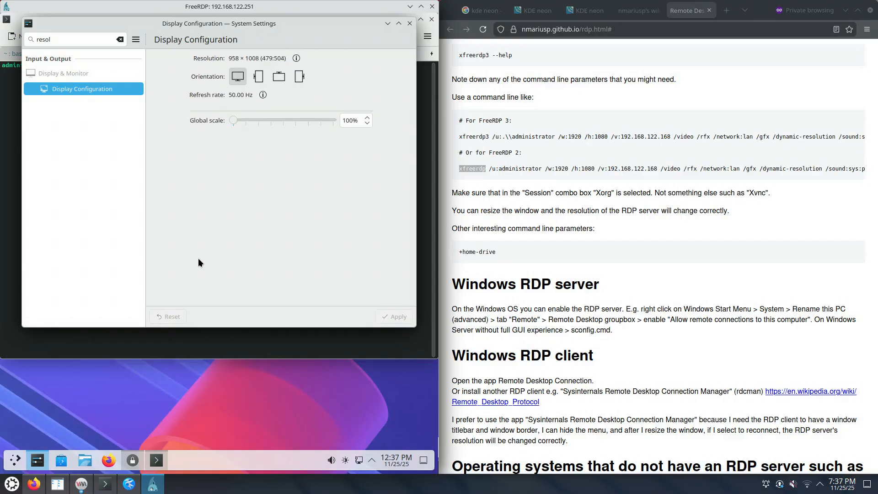
Compare the xfreerdp3 and xfreerdp command names on the reference page by selecting them
{"action": "double_click", "coordinate": [474, 136]}
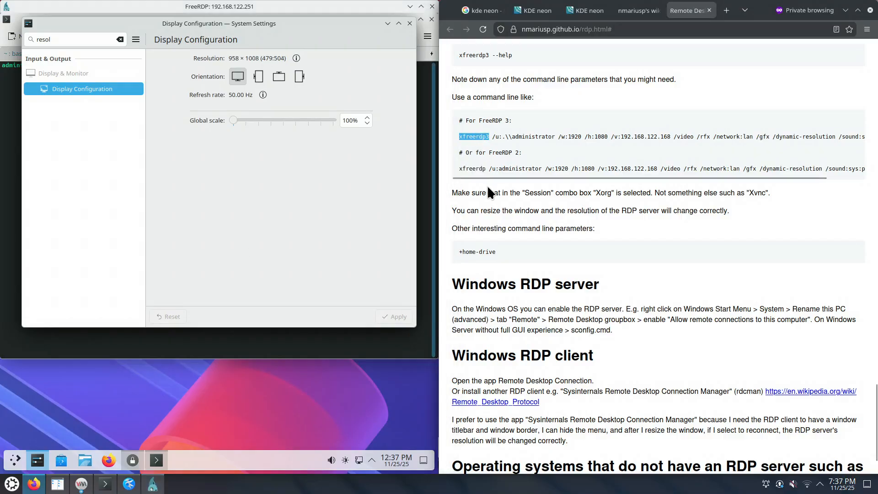
{"action": "left_click", "coordinate": [473, 168]}
{"action": "double_click", "coordinate": [474, 168]}
{"action": "left_click_drag", "start_coordinate": [486, 136], "coordinate": [489, 136]}
{"action": "left_click", "coordinate": [485, 169]}
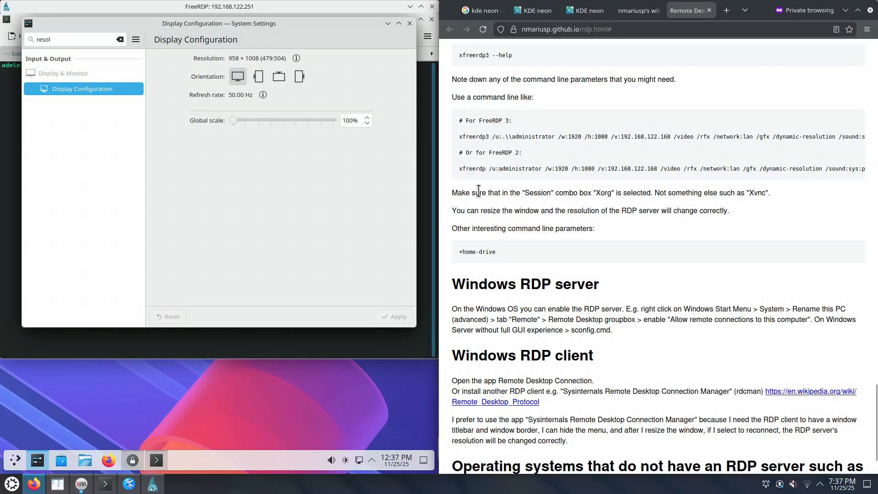
{"action": "left_click_drag", "start_coordinate": [459, 168], "coordinate": [543, 170]}
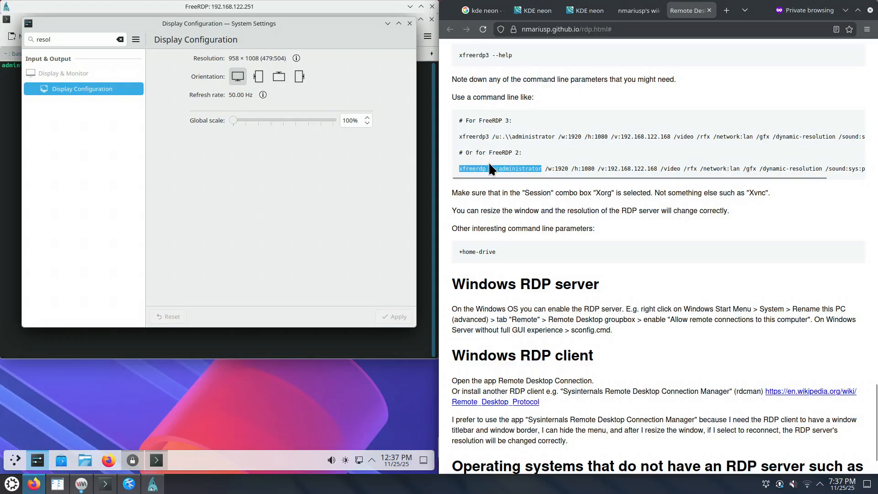
{"action": "double_click", "coordinate": [471, 169]}
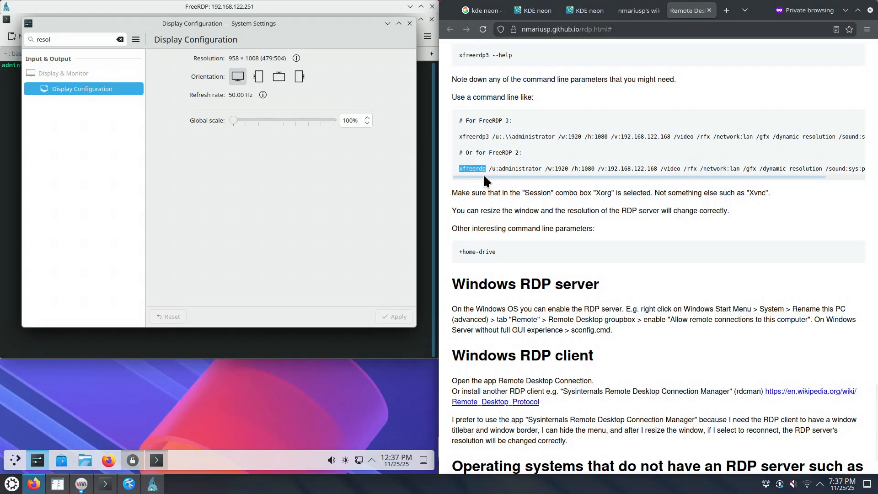
{"action": "double_click", "coordinate": [473, 136]}
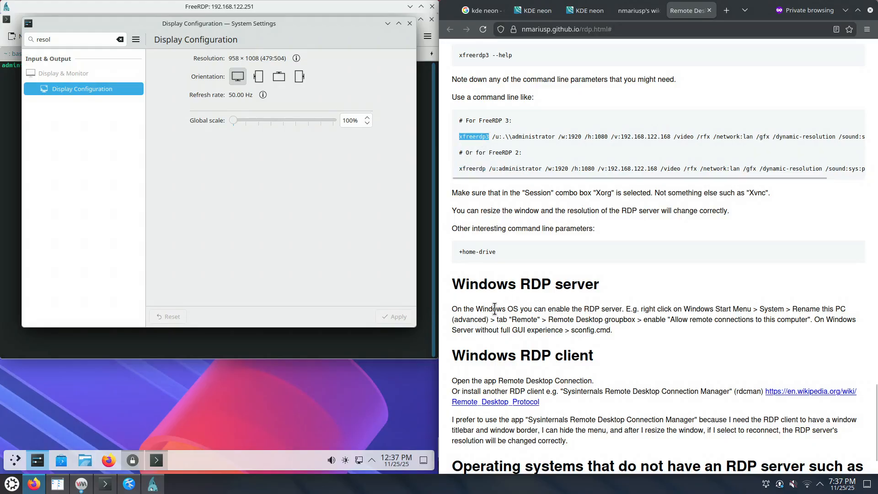
{"action": "left_click", "coordinate": [105, 489]}
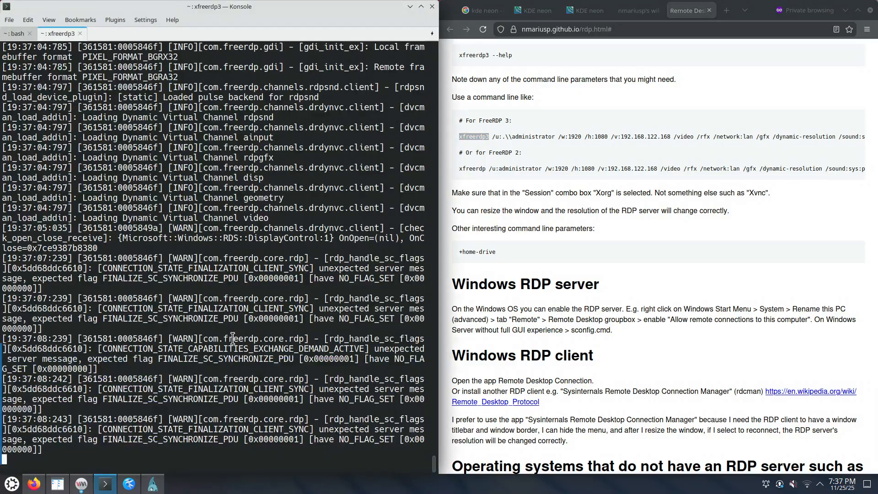
In a new tab, list freerdp packages with 'apt search freerdp | grep freerdp' and enlarge the font
{"action": "key", "text": "ctrl+shift+t"}
{"action": "type", "text": "a"}
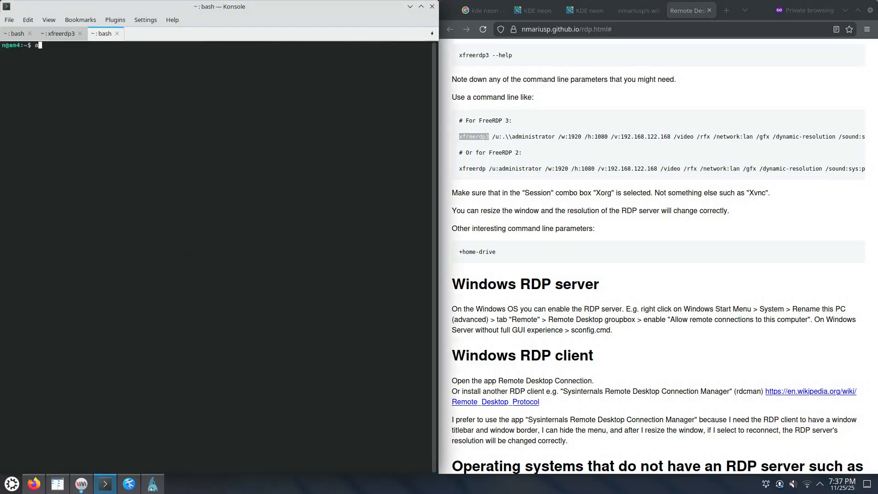
{"action": "type", "text": "pt search freerdp | grep freerdp"}
{"action": "key", "text": "Return"}
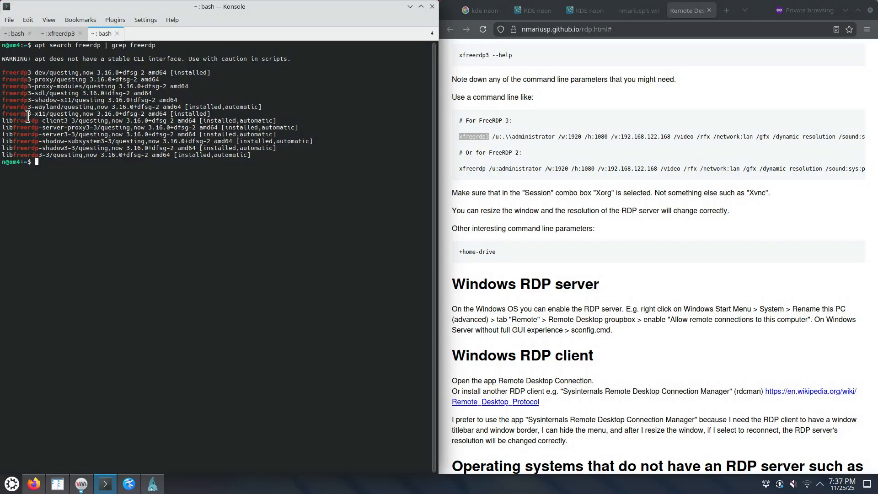
{"action": "left_click_drag", "start_coordinate": [28, 114], "coordinate": [2, 114]}
{"action": "key", "text": "ctrl+plus"}
{"action": "key", "text": "ctrl+plus"}
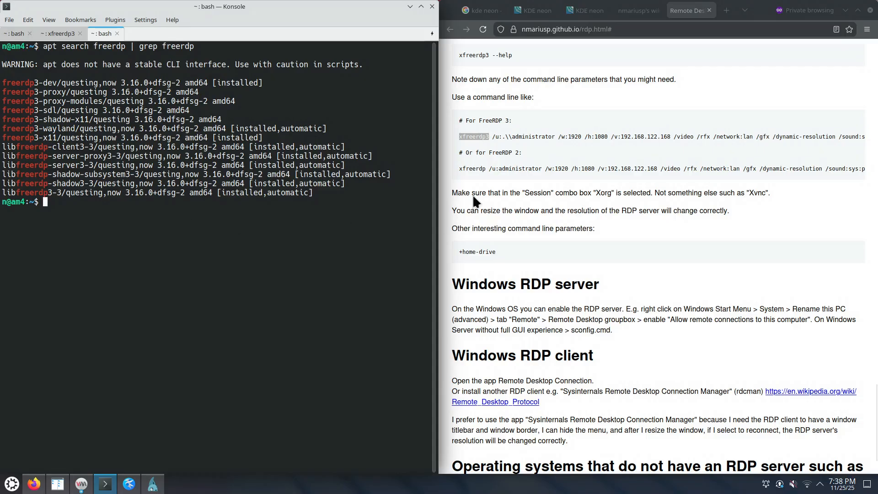
{"action": "double_click", "coordinate": [471, 170]}
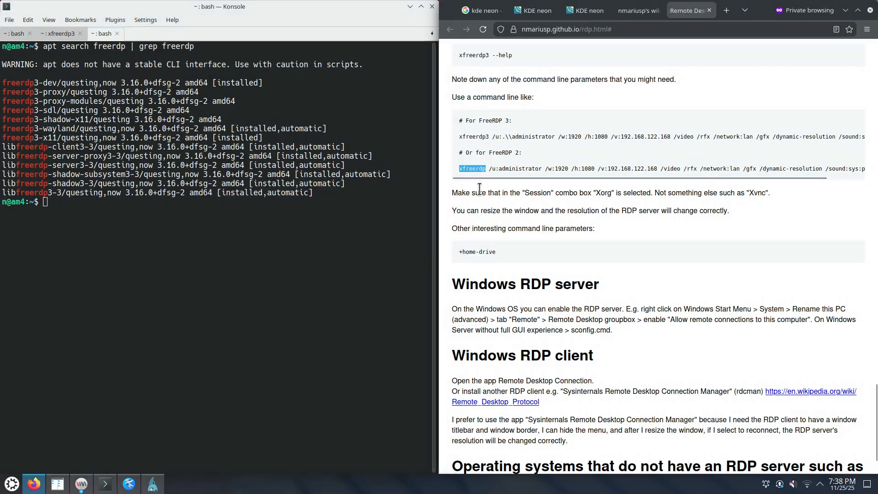
{"action": "double_click", "coordinate": [472, 137]}
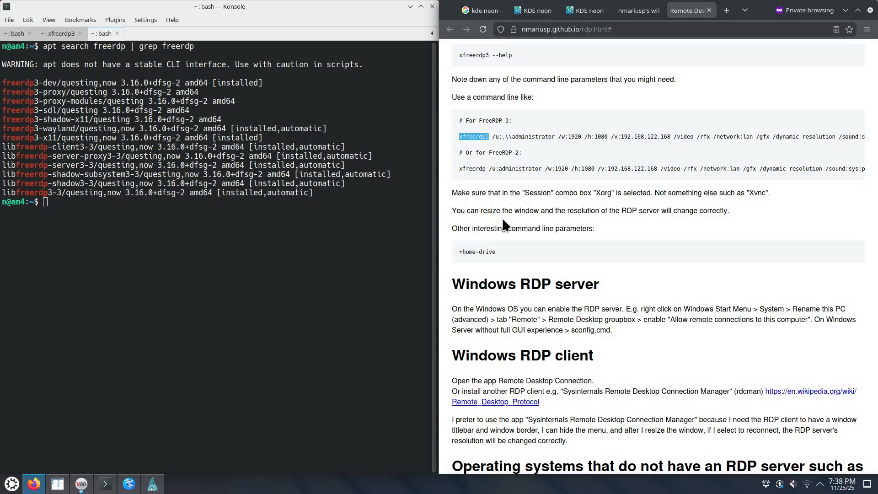
Maximize and then restore the remote desktop window so its resolution follows
{"action": "left_click", "coordinate": [56, 36]}
{"action": "left_click", "coordinate": [153, 484]}
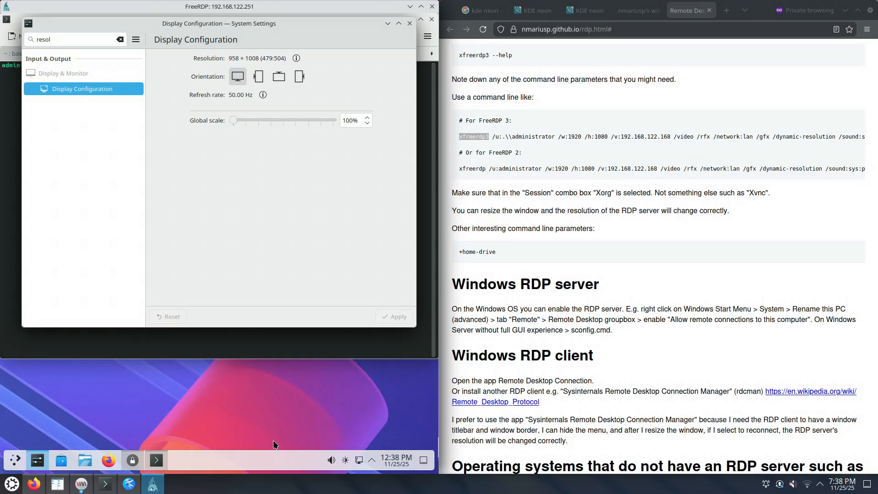
{"action": "double_click", "coordinate": [369, 8]}
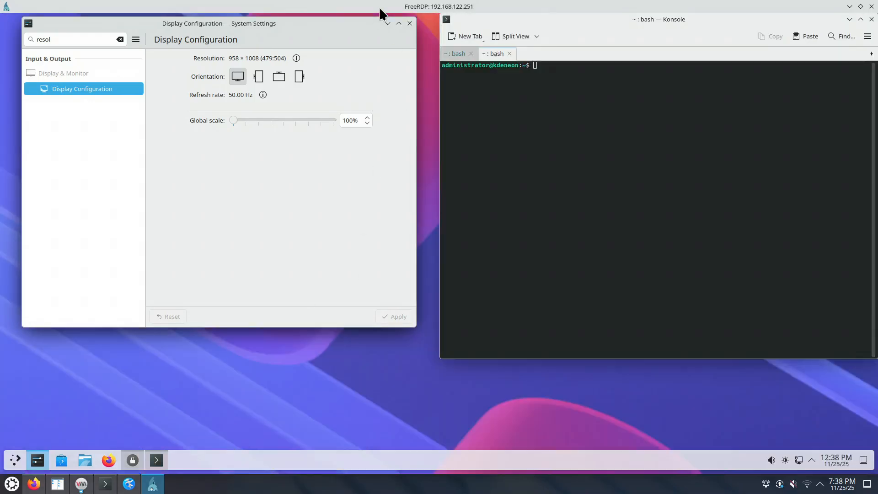
{"action": "double_click", "coordinate": [380, 7]}
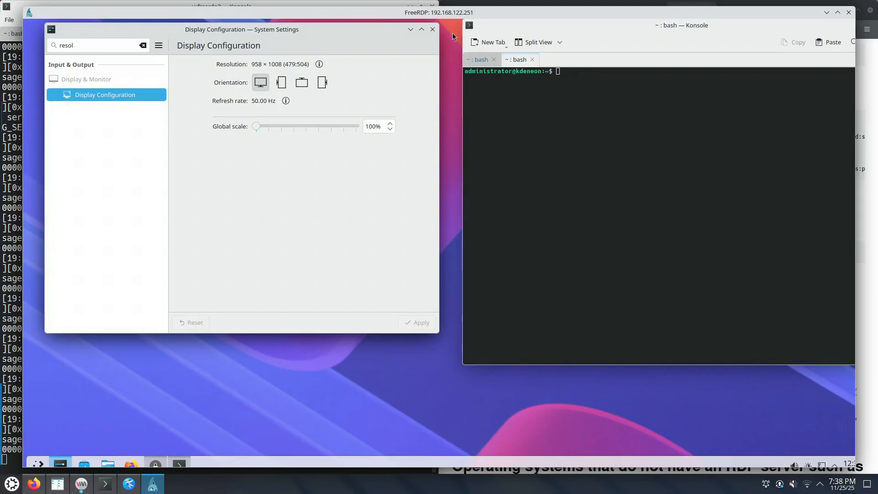
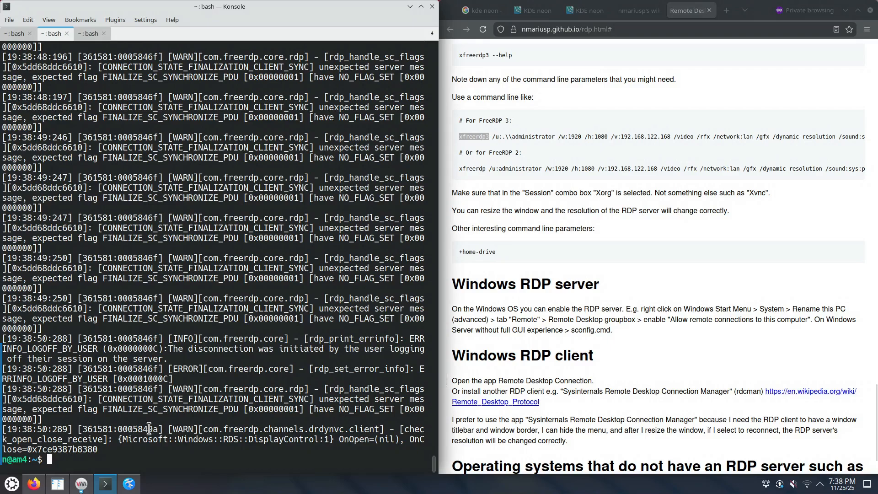
Rerun the previous xfreerdp3 command and enter the password to reconnect to the KDE neon VM
{"action": "key", "text": "Up"}
{"action": "key", "text": "Return"}
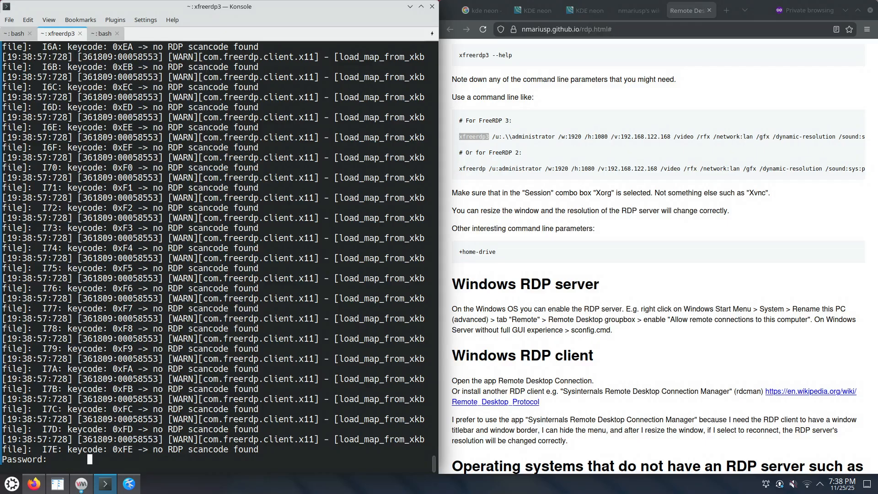
{"action": "key", "text": "Return"}
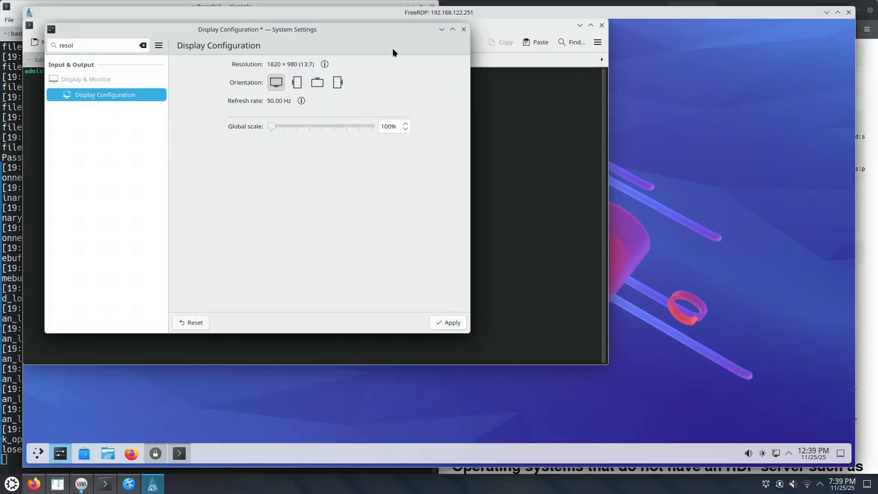
Tile the FreeRDP window into the left half, close Display Configuration, and open the launcher
{"action": "key", "text": "super+Left"}
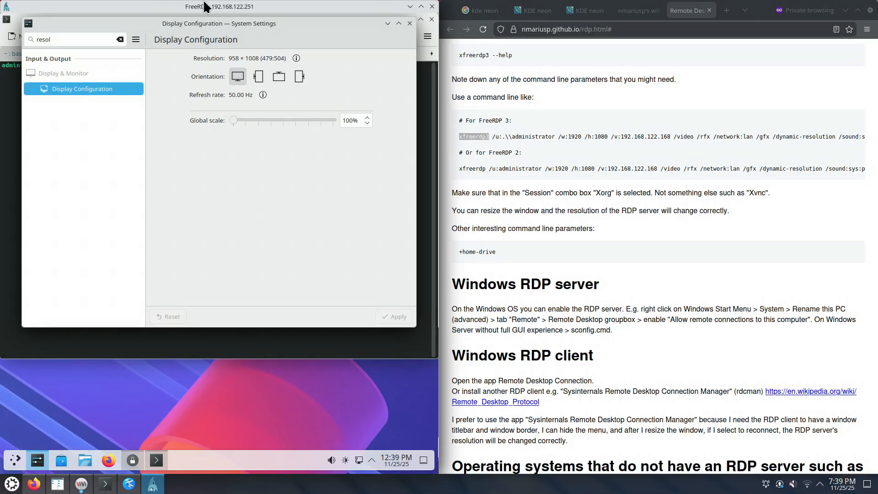
{"action": "left_click", "coordinate": [410, 23]}
{"action": "left_click", "coordinate": [15, 461]}
{"action": "left_click", "coordinate": [14, 467]}
{"action": "left_click", "coordinate": [13, 465]}
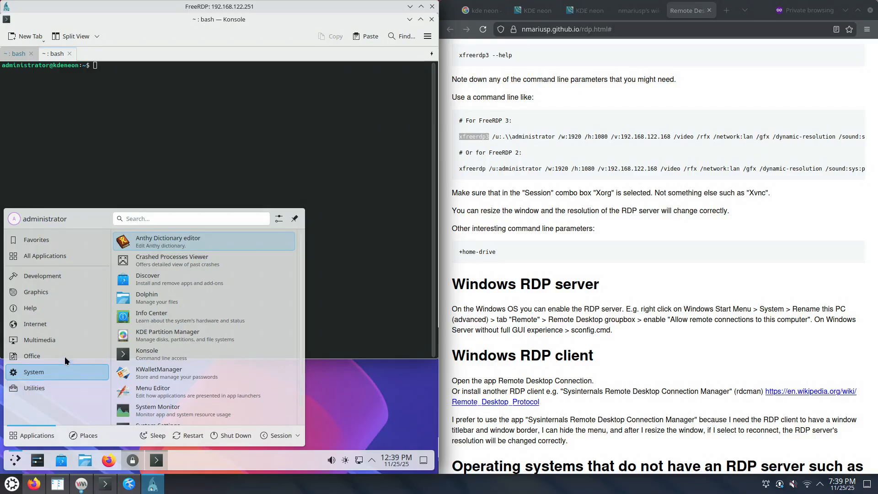
{"action": "left_click", "coordinate": [196, 408]}
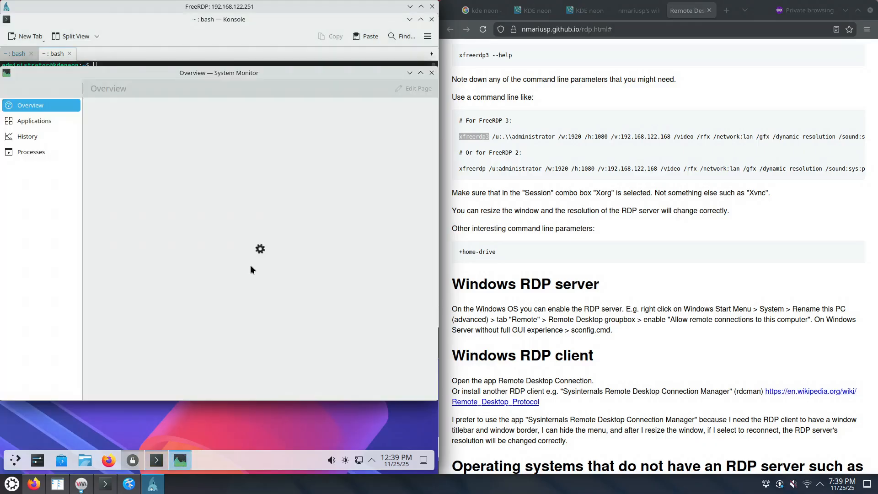
{"action": "left_click", "coordinate": [431, 72]}
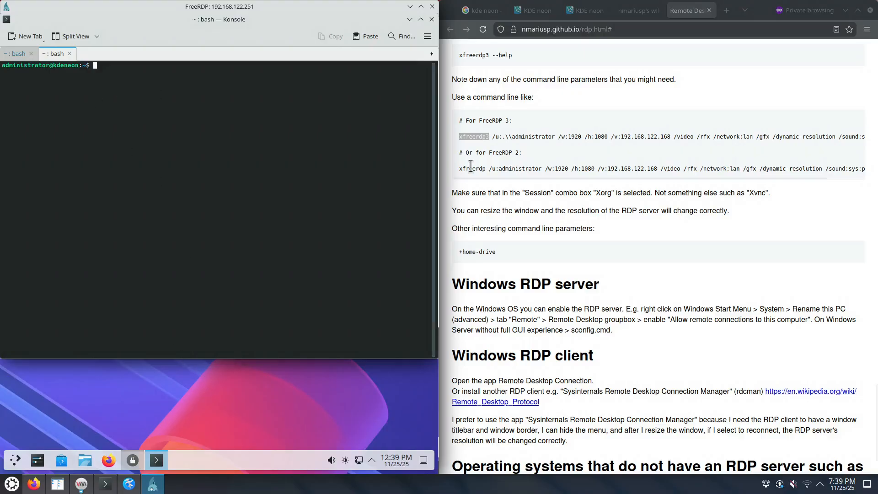
Copy the guide's xfreerdp3 command up to /v: and paste it at the remote Konsole prompt
{"action": "left_click", "coordinate": [473, 137]}
{"action": "left_click_drag", "start_coordinate": [592, 132], "coordinate": [620, 137]}
{"action": "key", "text": "super+c"}
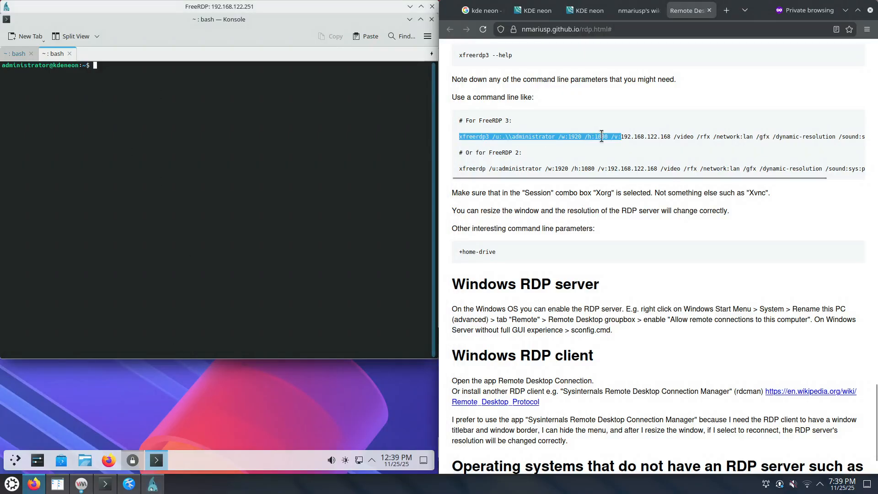
{"action": "right_click", "coordinate": [581, 134]}
{"action": "left_click", "coordinate": [593, 144]}
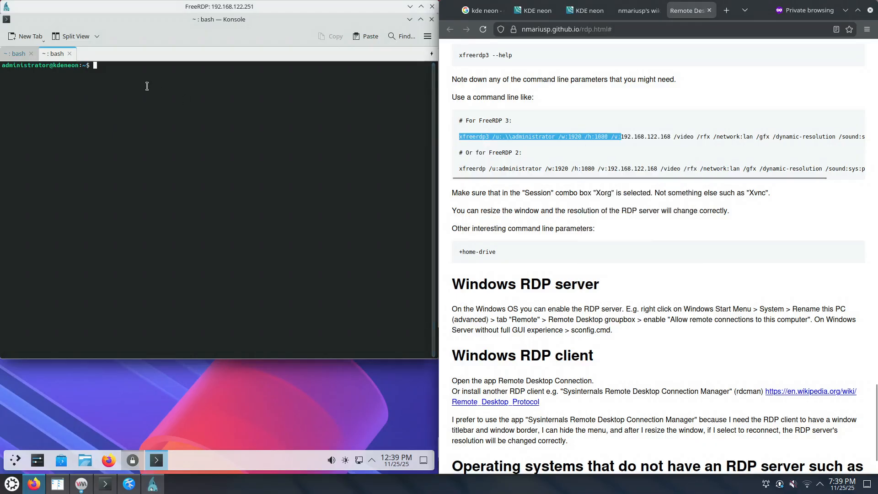
{"action": "right_click", "coordinate": [146, 88]}
{"action": "left_click", "coordinate": [169, 111]}
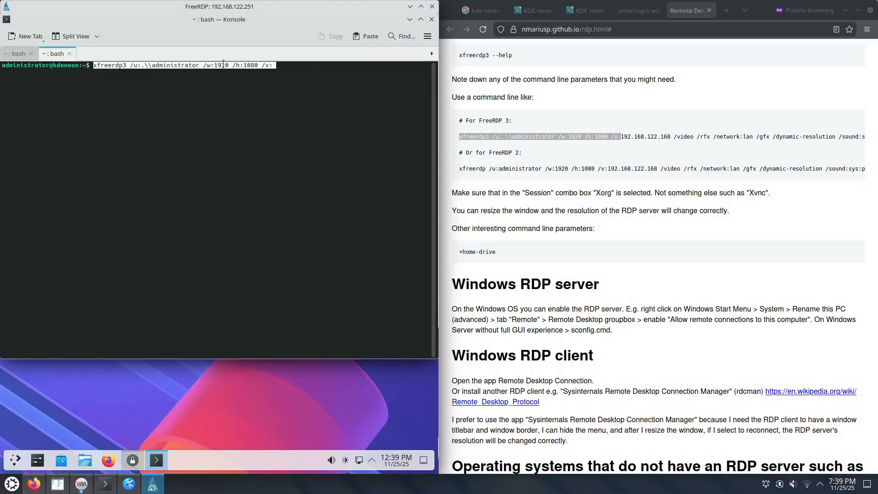
Copy the user name from the pasted command into Firefox's address bar
{"action": "double_click", "coordinate": [160, 65]}
{"action": "right_click", "coordinate": [161, 67]}
{"action": "left_click", "coordinate": [197, 75]}
{"action": "left_click", "coordinate": [556, 93]}
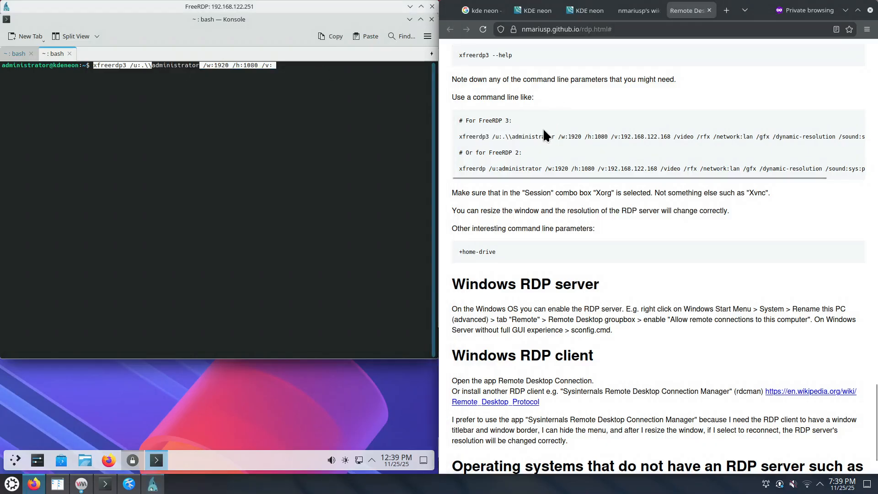
{"action": "left_click", "coordinate": [577, 30]}
{"action": "key", "text": "ctrl+v"}
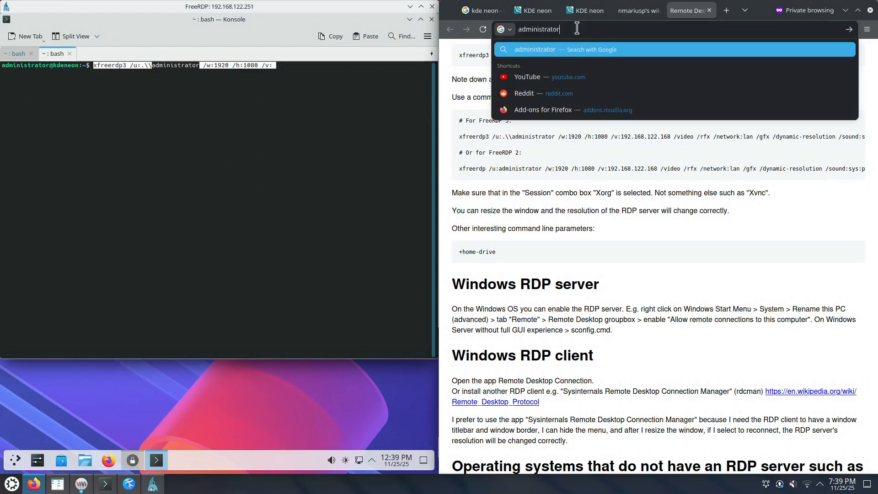
{"action": "left_click", "coordinate": [578, 158]}
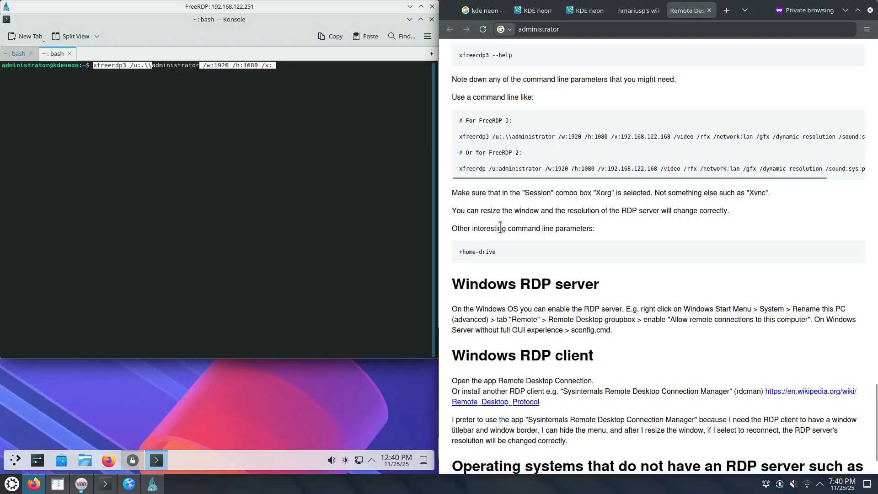
In Screen Edges settings, set the top-left corner to No Action, quarter tiling to Outer 15%, and apply
{"action": "left_click", "coordinate": [38, 464]}
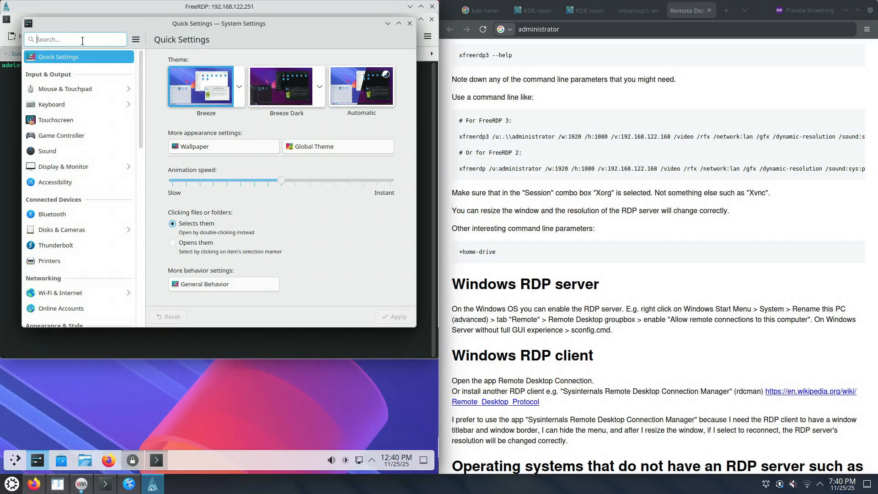
{"action": "type", "text": "ed"}
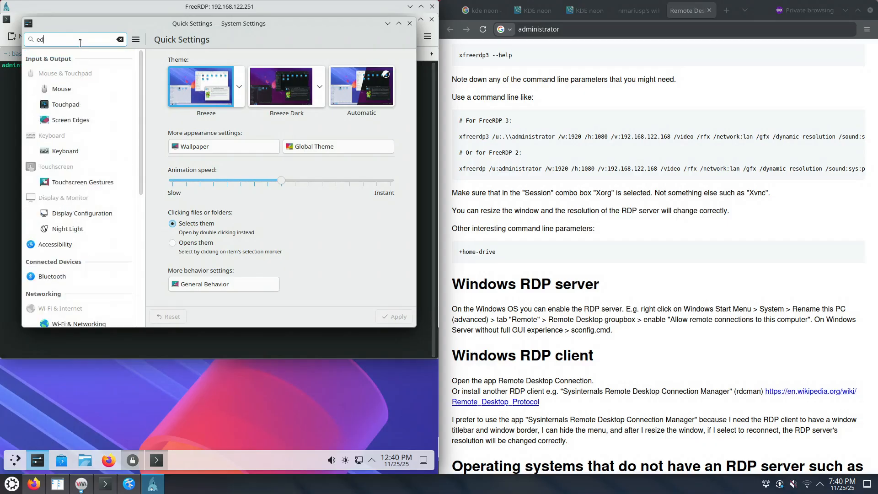
{"action": "type", "text": "g"}
{"action": "left_click", "coordinate": [86, 89]}
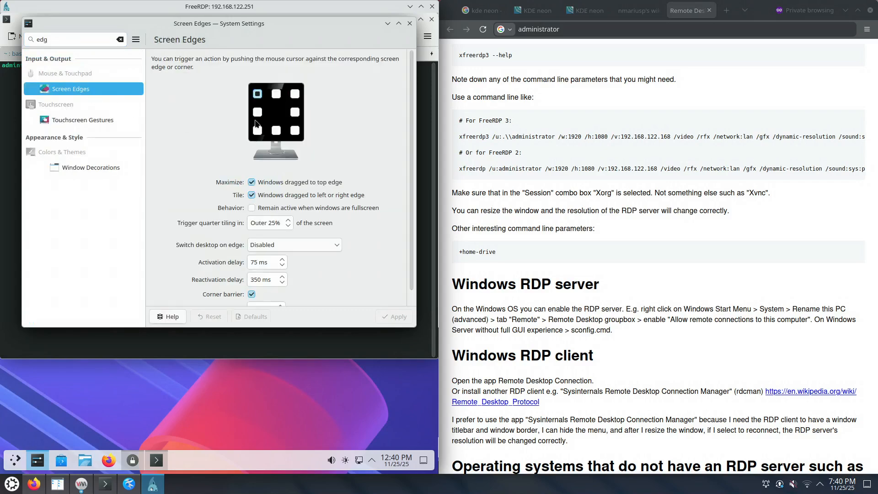
{"action": "left_click", "coordinate": [258, 94]}
{"action": "left_click", "coordinate": [269, 106]}
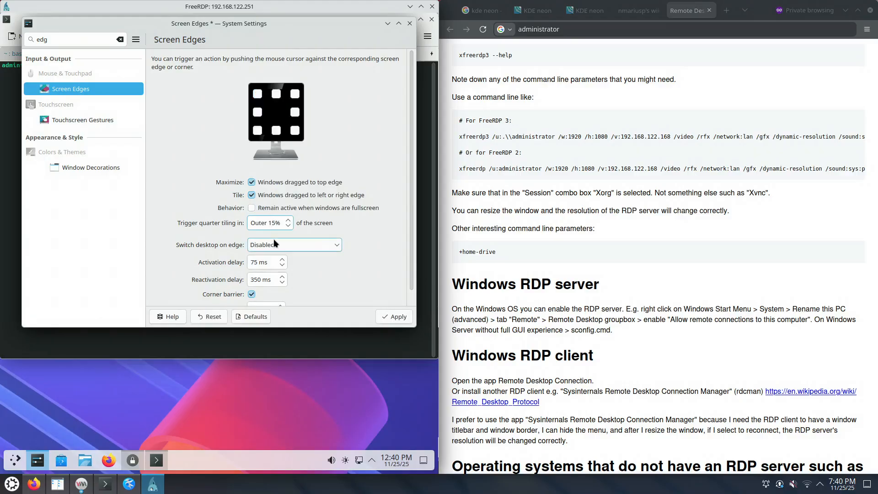
{"action": "left_click", "coordinate": [396, 320]}
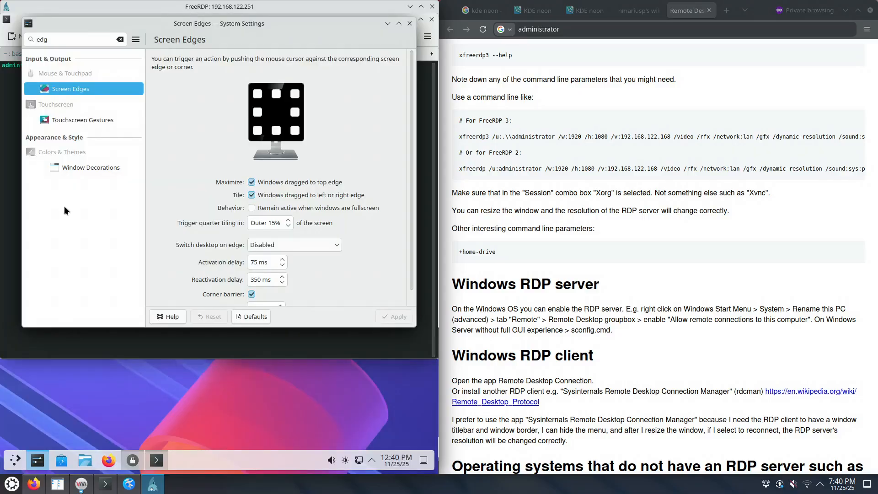
{"action": "left_click", "coordinate": [120, 40]}
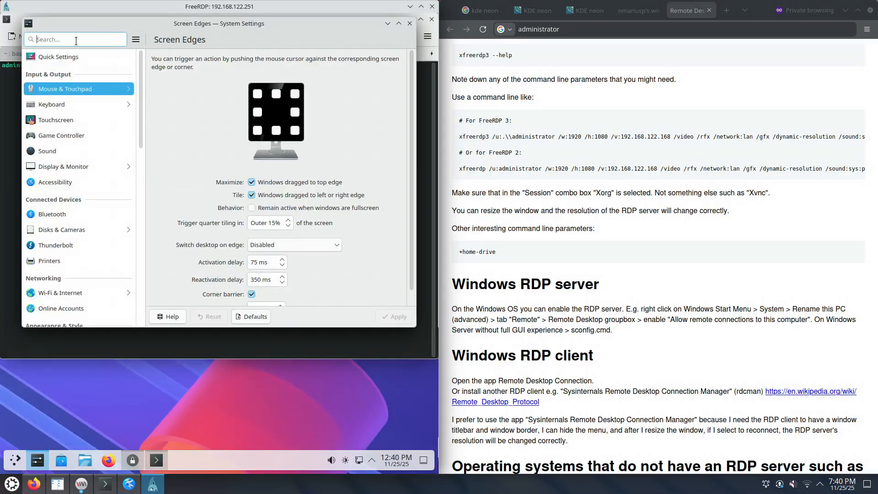
Keep RGB sub-pixel rendering and set font hinting to Full in Fonts settings, then apply
{"action": "type", "text": "font"}
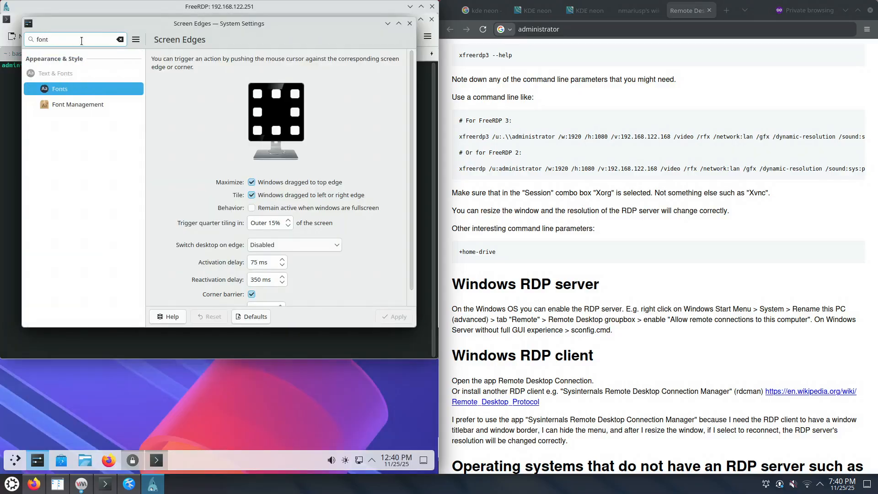
{"action": "left_click", "coordinate": [76, 91]}
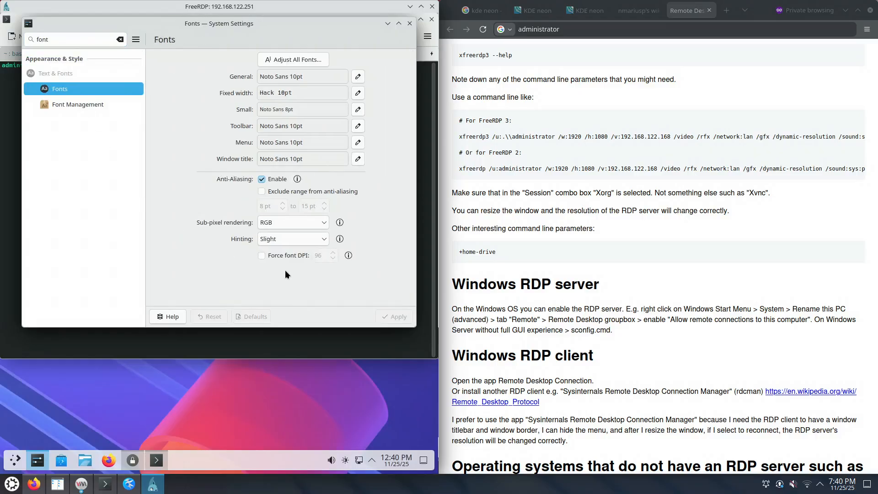
{"action": "left_click", "coordinate": [291, 220]}
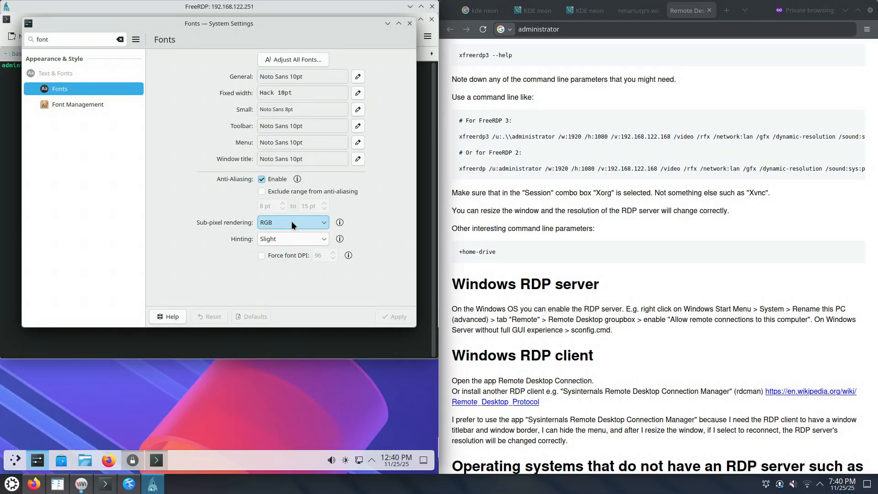
{"action": "left_click", "coordinate": [291, 221]}
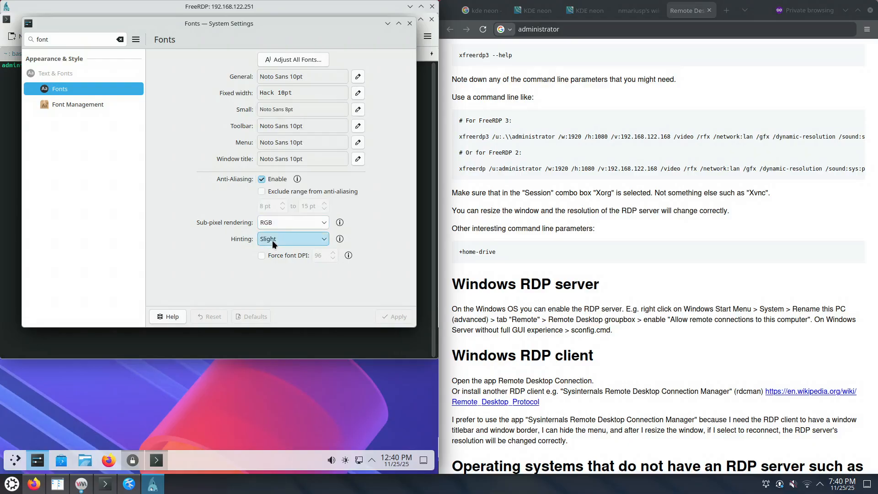
{"action": "left_click", "coordinate": [272, 241]}
{"action": "left_click", "coordinate": [281, 226]}
{"action": "left_click", "coordinate": [391, 316]}
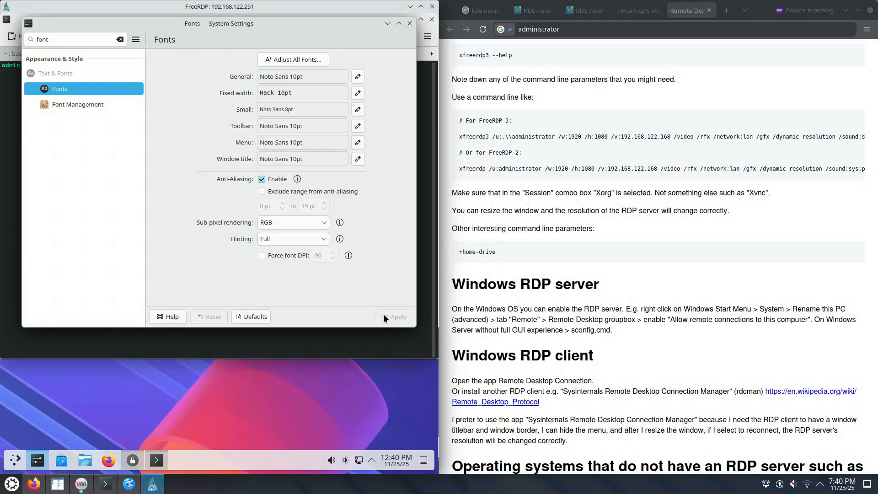
Set the cursor size to 36, apply, and close System Settings
{"action": "left_click", "coordinate": [119, 39]}
{"action": "type", "text": "mouse"}
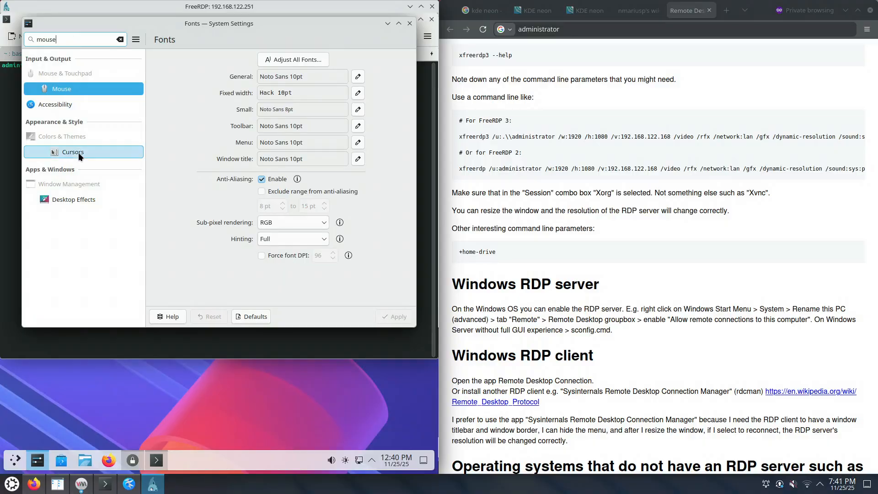
{"action": "left_click", "coordinate": [79, 155]}
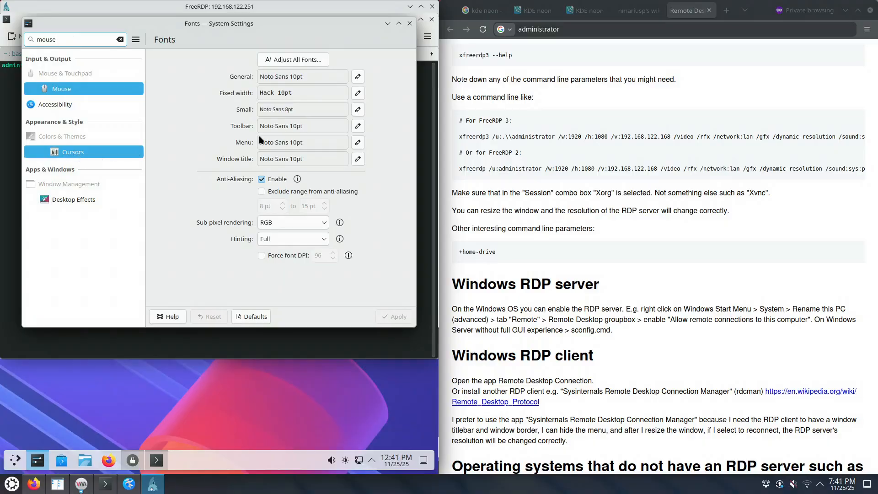
{"action": "left_click", "coordinate": [265, 40]}
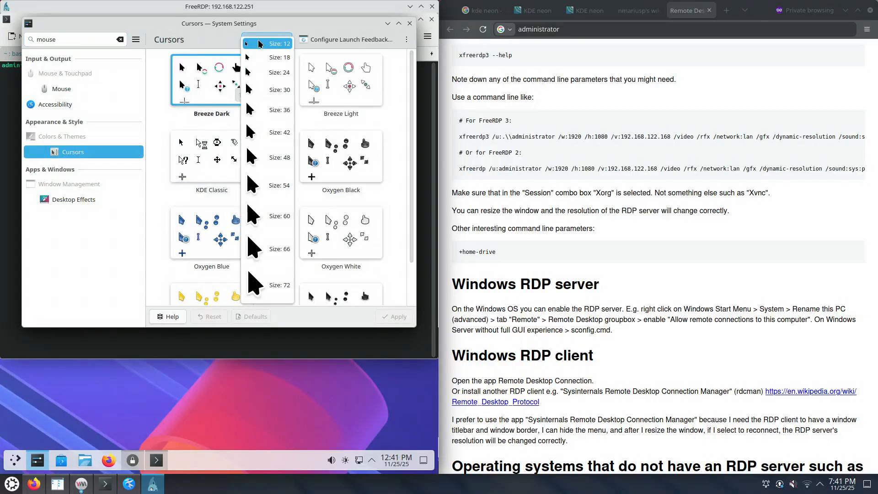
{"action": "left_click", "coordinate": [264, 110]}
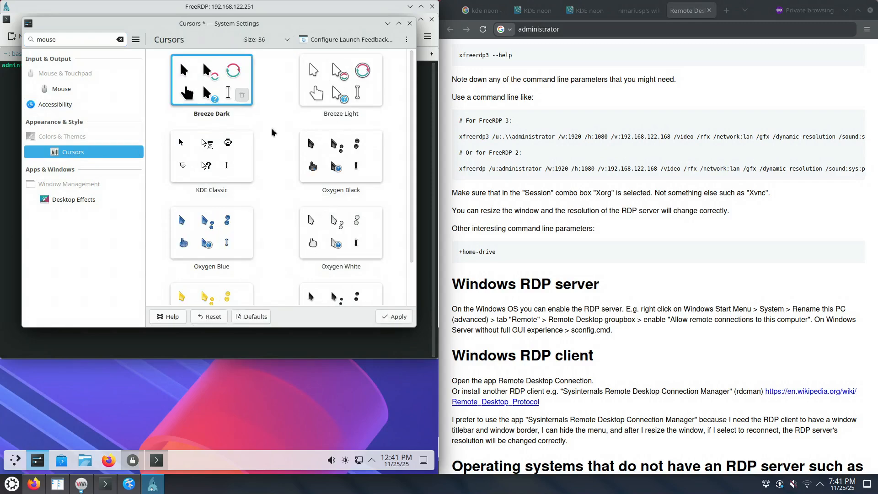
{"action": "left_click", "coordinate": [398, 318]}
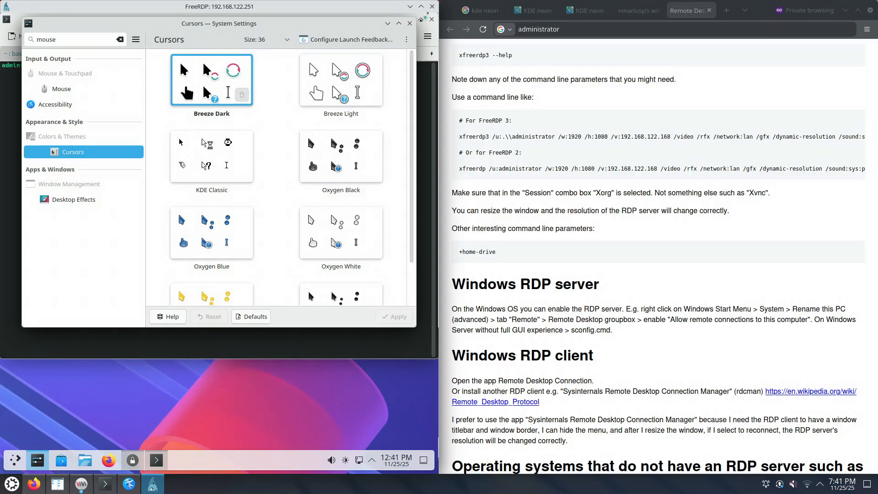
{"action": "left_click", "coordinate": [409, 23]}
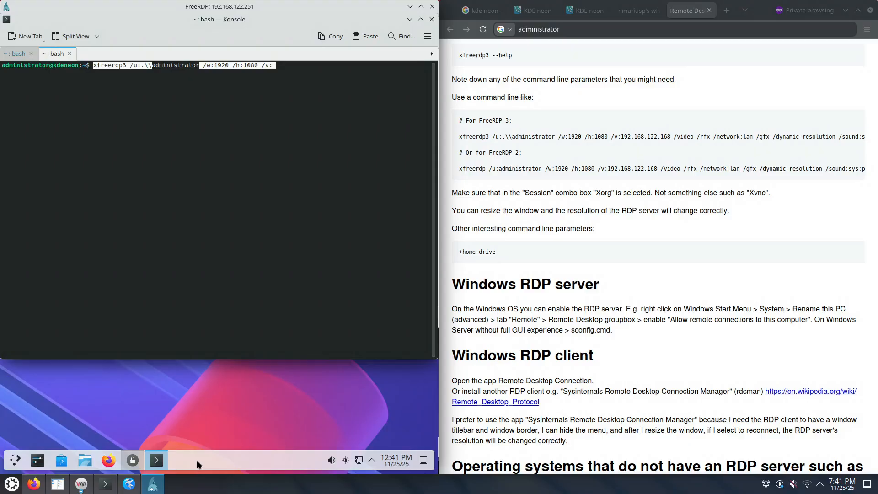
Disable panel floating in Panel Configuration and move the Firefox pin to the first task manager slot
{"action": "right_click", "coordinate": [286, 458]}
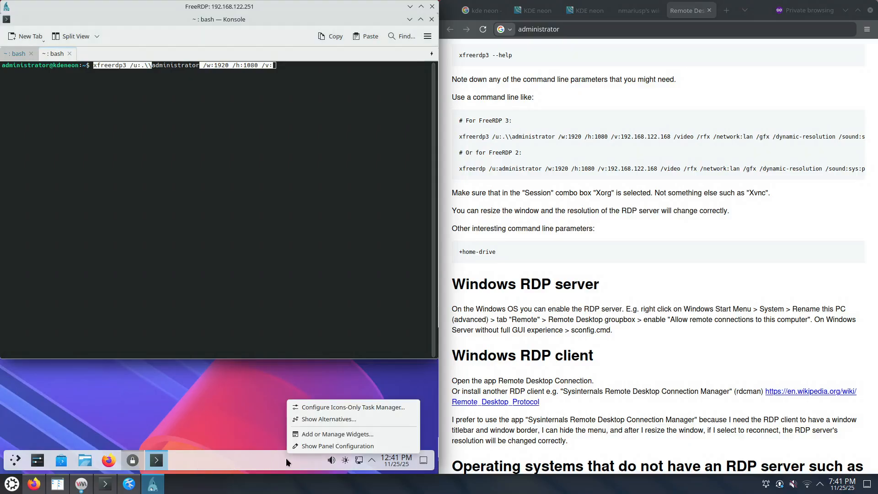
{"action": "left_click", "coordinate": [314, 445]}
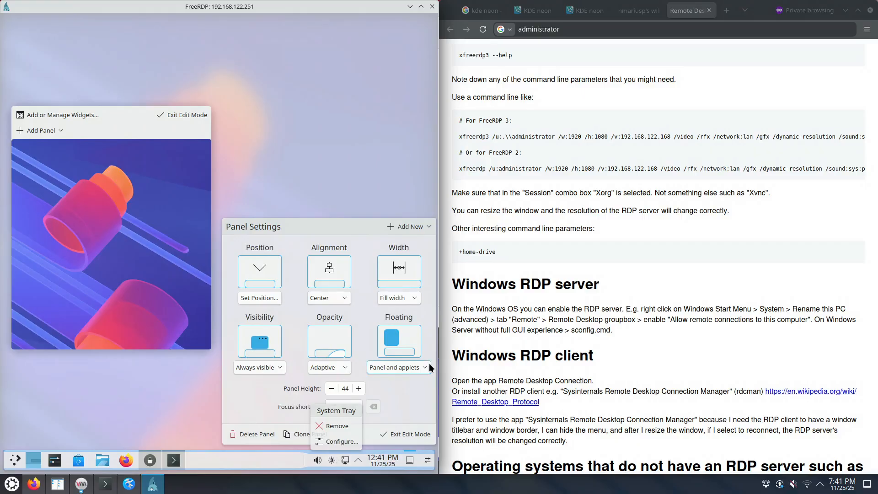
{"action": "left_click", "coordinate": [403, 363]}
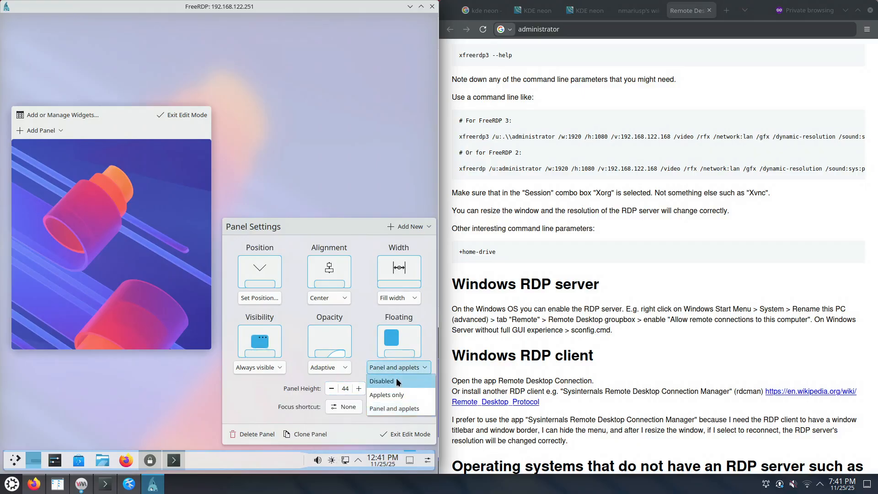
{"action": "left_click", "coordinate": [396, 378]}
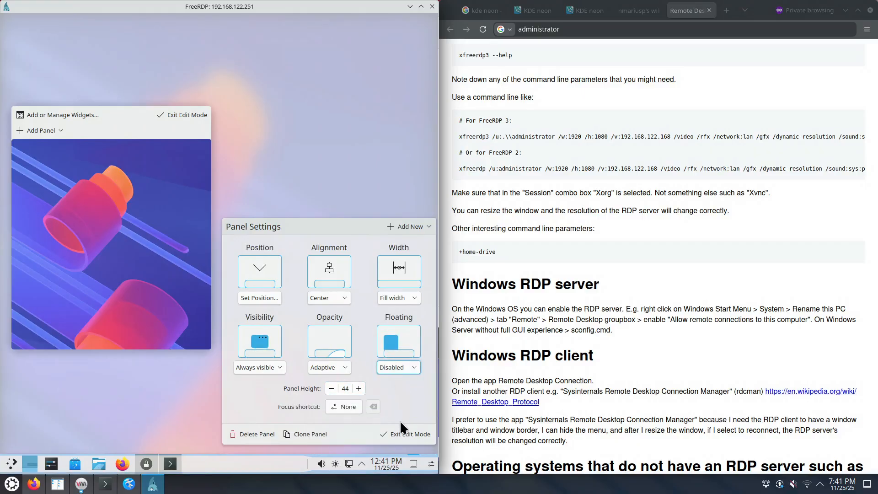
{"action": "left_click", "coordinate": [402, 435]}
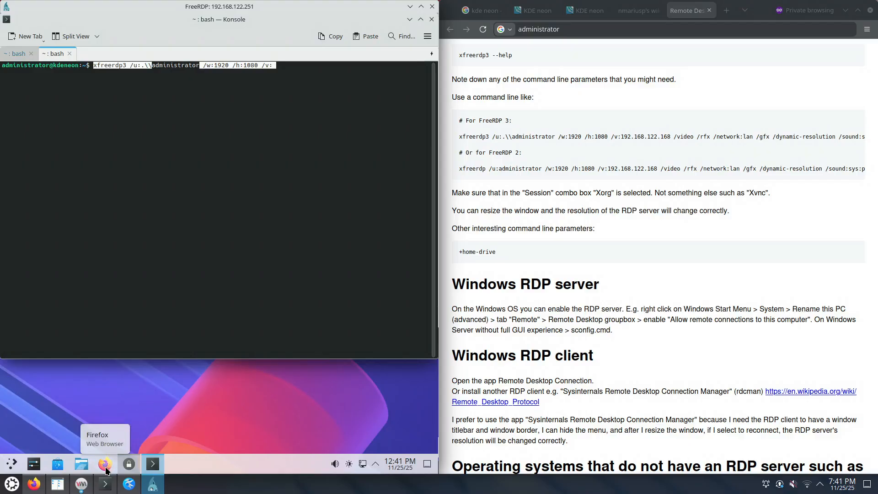
{"action": "left_click_drag", "start_coordinate": [106, 470], "coordinate": [34, 464]}
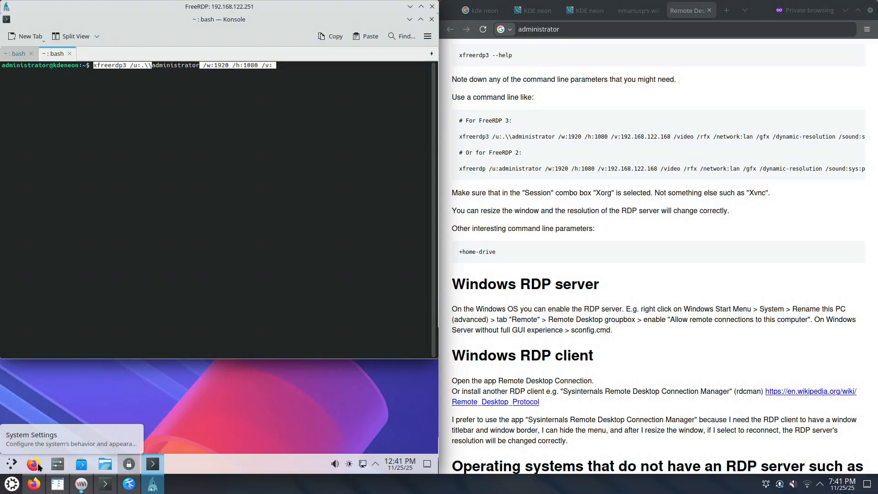
Search 'kate' in the launcher and add Kate to Favorites
{"action": "left_click", "coordinate": [11, 464]}
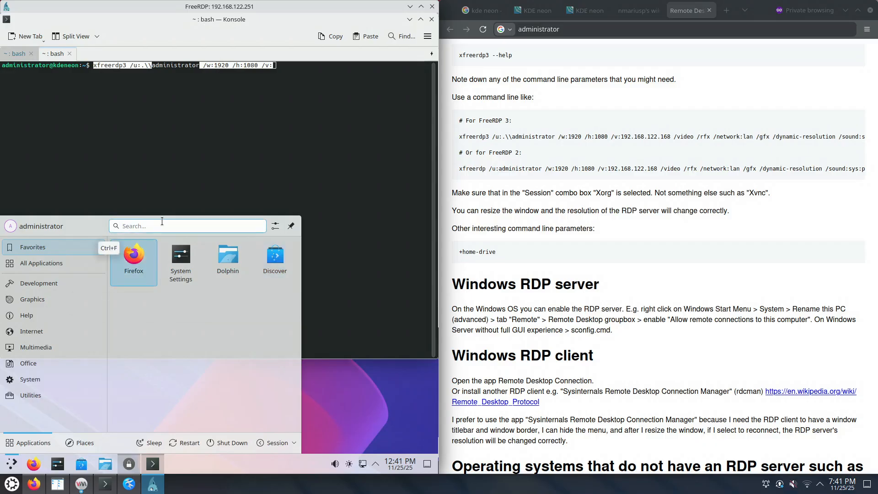
{"action": "type", "text": "kate"}
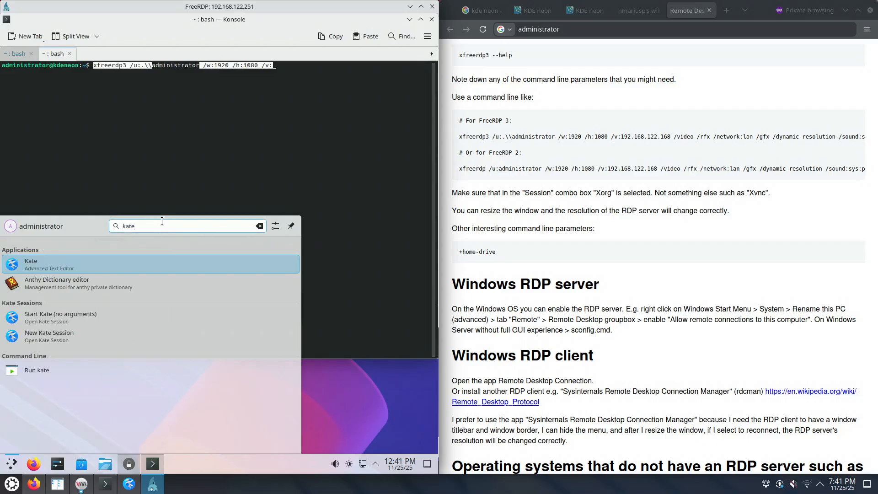
{"action": "right_click", "coordinate": [92, 270]}
{"action": "left_click", "coordinate": [155, 331]}
{"action": "left_click", "coordinate": [11, 464]}
{"action": "left_click", "coordinate": [11, 463]}
Search 'konse' in the launcher and add Konsole to Favorites
{"action": "left_click", "coordinate": [170, 223]}
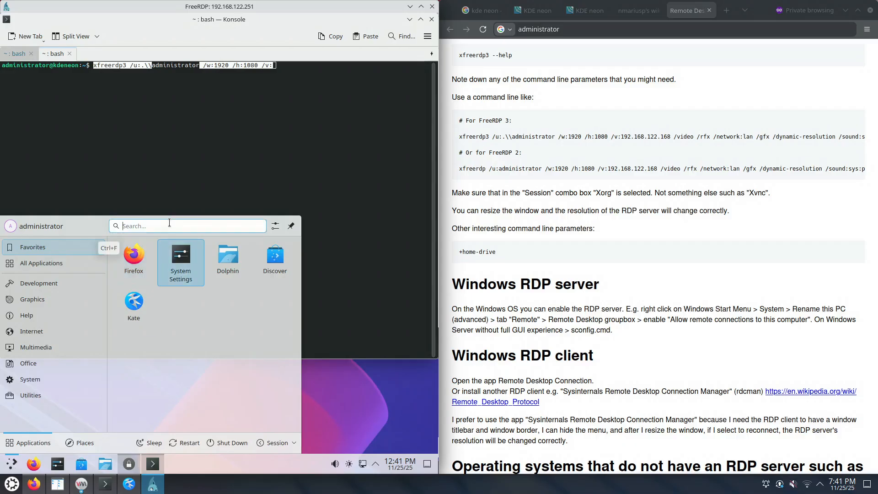
{"action": "type", "text": "konse"}
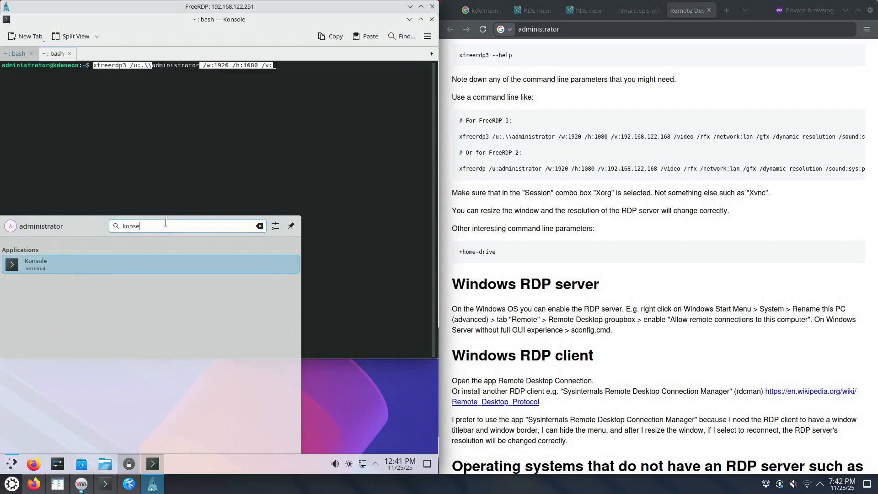
{"action": "right_click", "coordinate": [80, 264]}
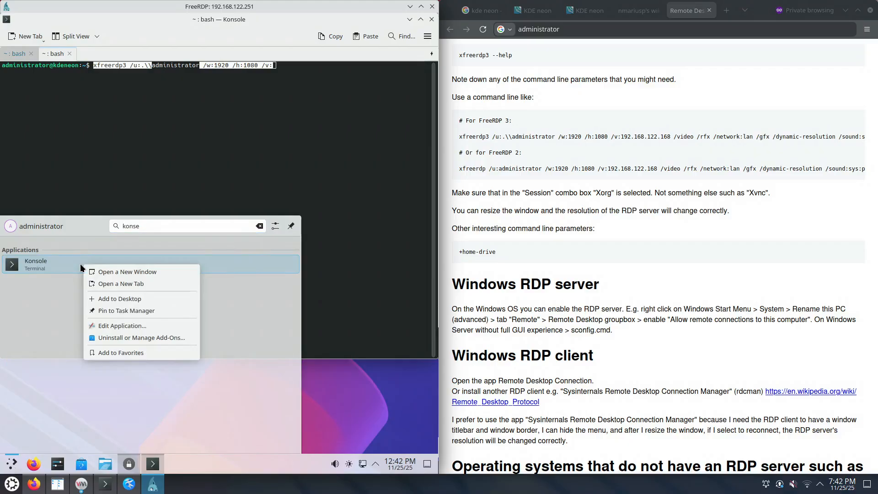
{"action": "left_click", "coordinate": [120, 352]}
{"action": "left_click", "coordinate": [9, 466]}
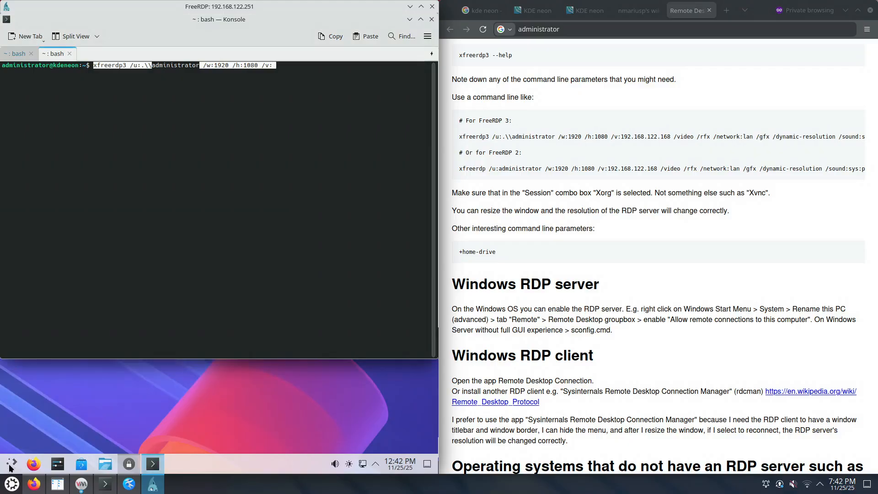
{"action": "left_click", "coordinate": [9, 466]}
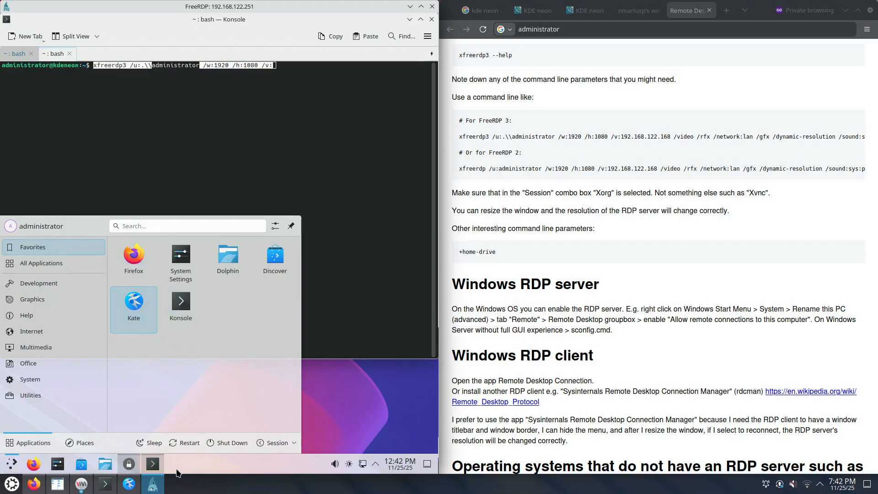
Unpin System Settings and Discover from the remote task manager
{"action": "right_click", "coordinate": [57, 467]}
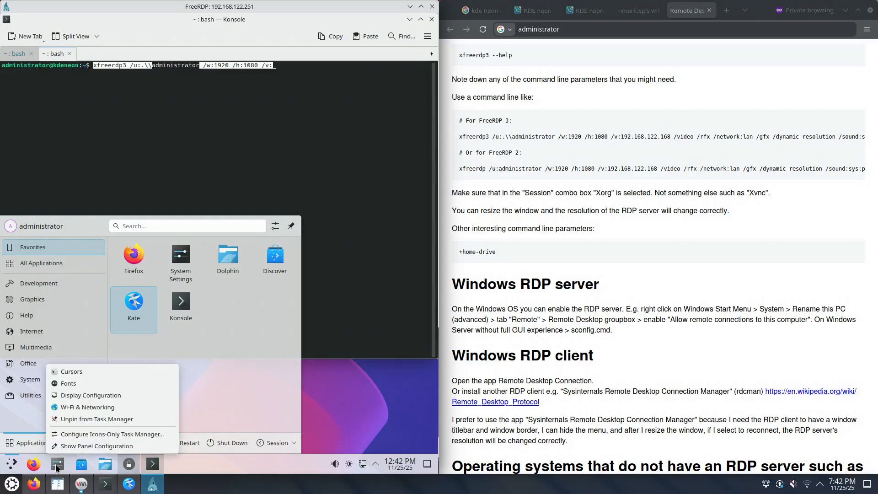
{"action": "left_click", "coordinate": [78, 419]}
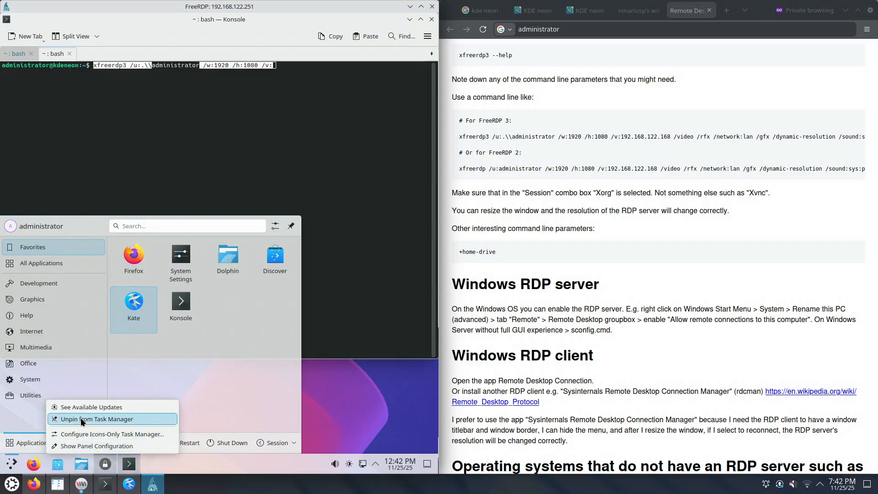
{"action": "left_click", "coordinate": [80, 418]}
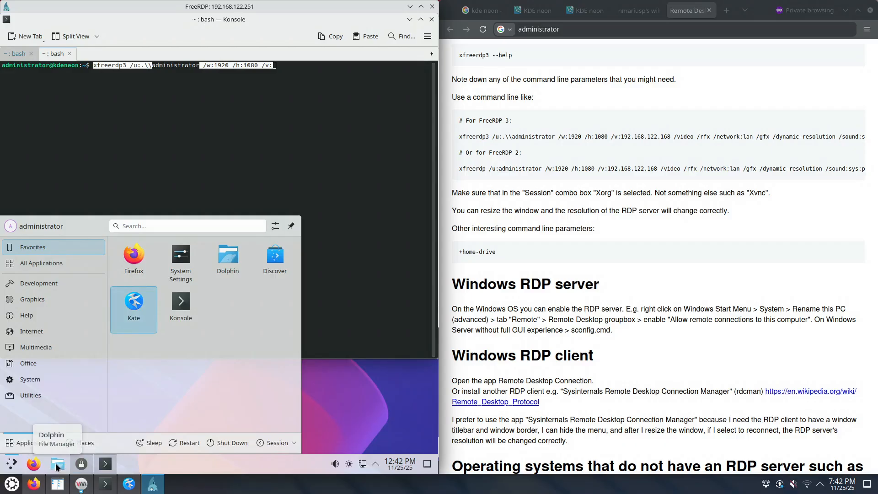
{"action": "mouse_move", "coordinate": [83, 465]}
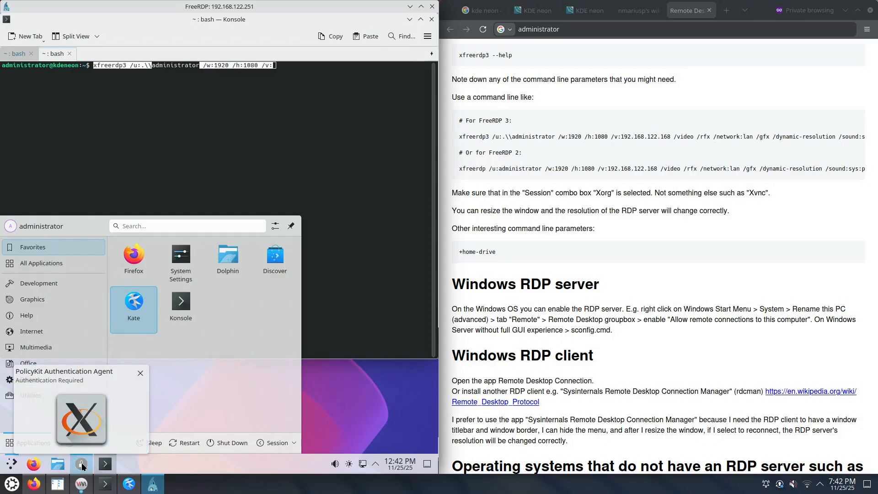
Dismiss the network-connections authentication prompt without a password, then reopen the launcher to review favourites
{"action": "left_click", "coordinate": [82, 421]}
{"action": "left_click_drag", "start_coordinate": [173, 228], "coordinate": [68, 234]}
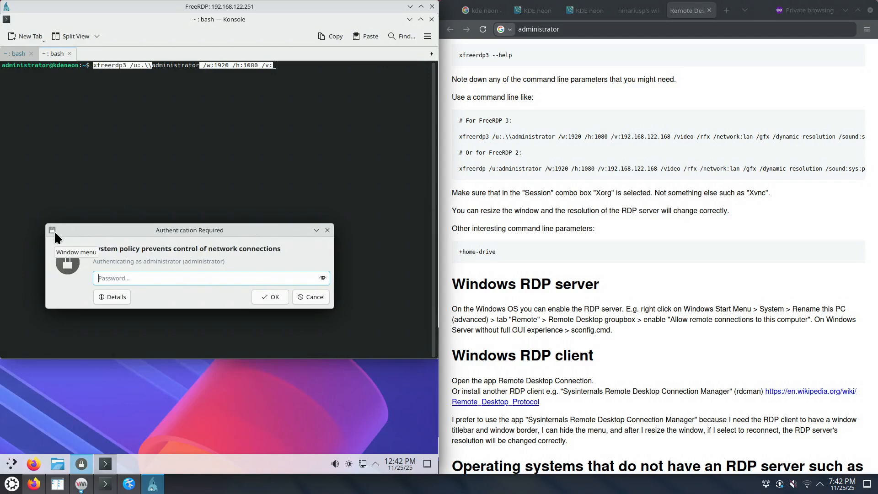
{"action": "left_click_drag", "start_coordinate": [130, 227], "coordinate": [163, 226]}
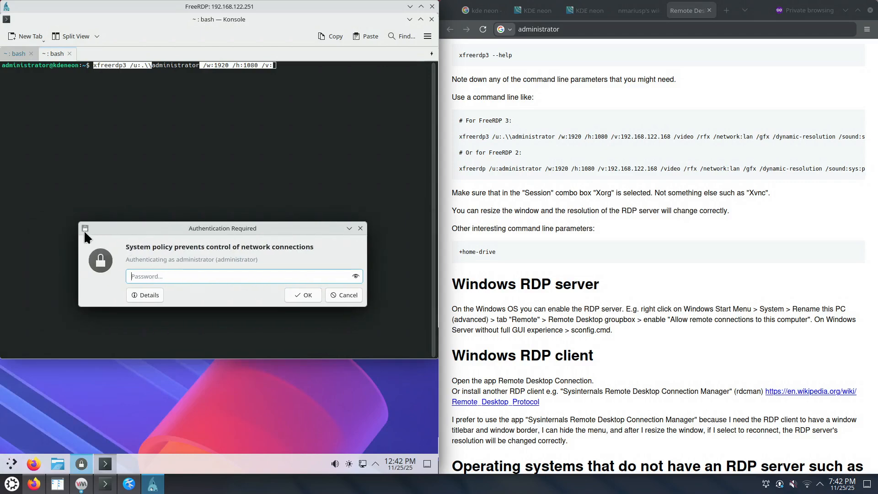
{"action": "right_click", "coordinate": [81, 465]}
{"action": "left_click", "coordinate": [81, 464]}
{"action": "left_click", "coordinate": [81, 465]}
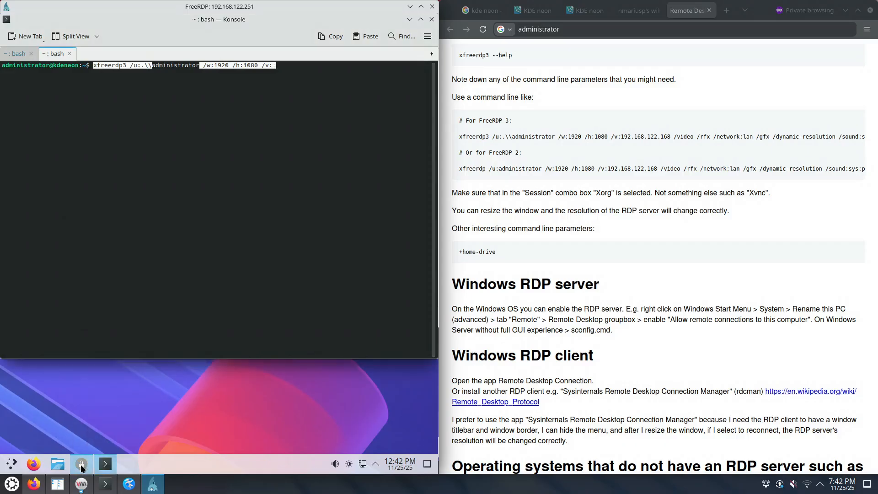
{"action": "left_click", "coordinate": [81, 464]}
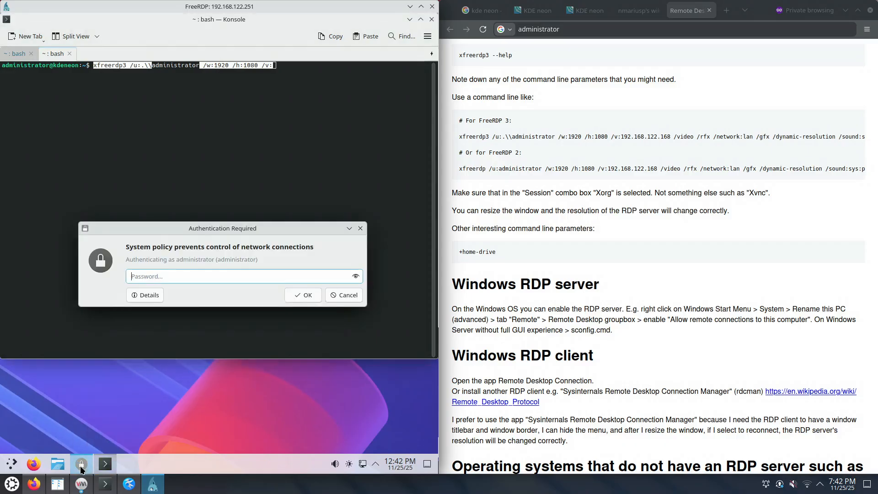
{"action": "left_click", "coordinate": [360, 228]}
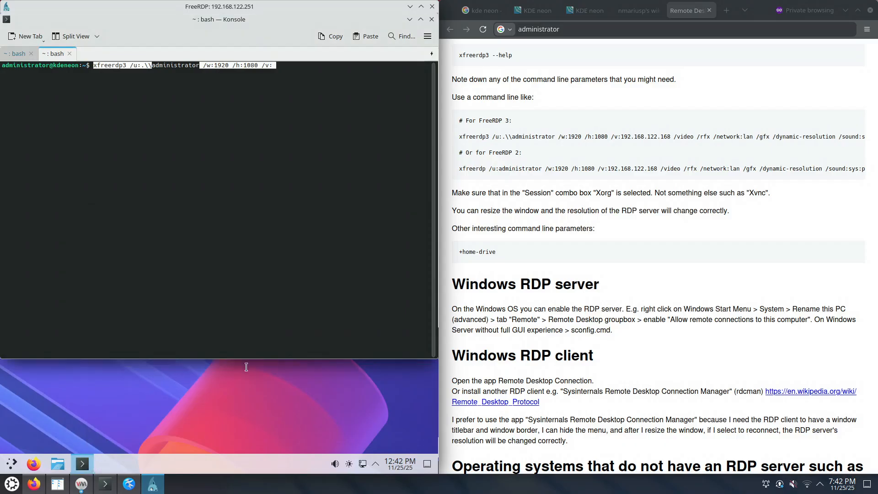
{"action": "left_click", "coordinate": [243, 170]}
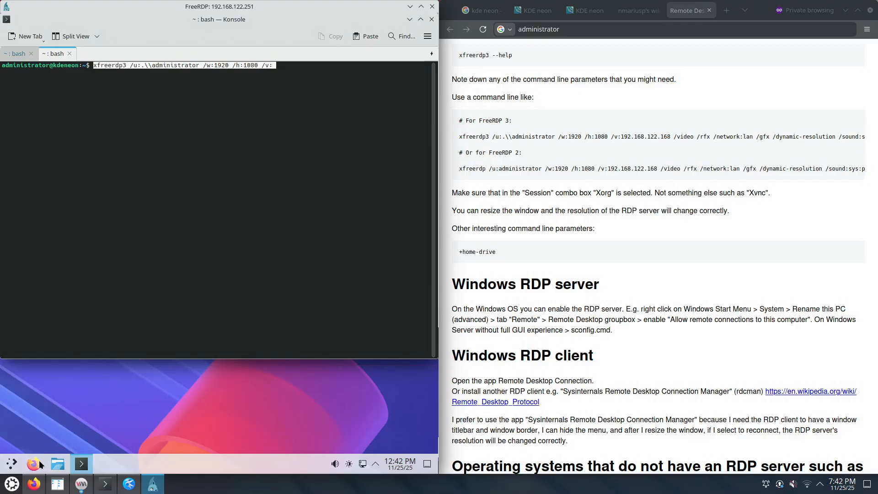
{"action": "left_click", "coordinate": [10, 464]}
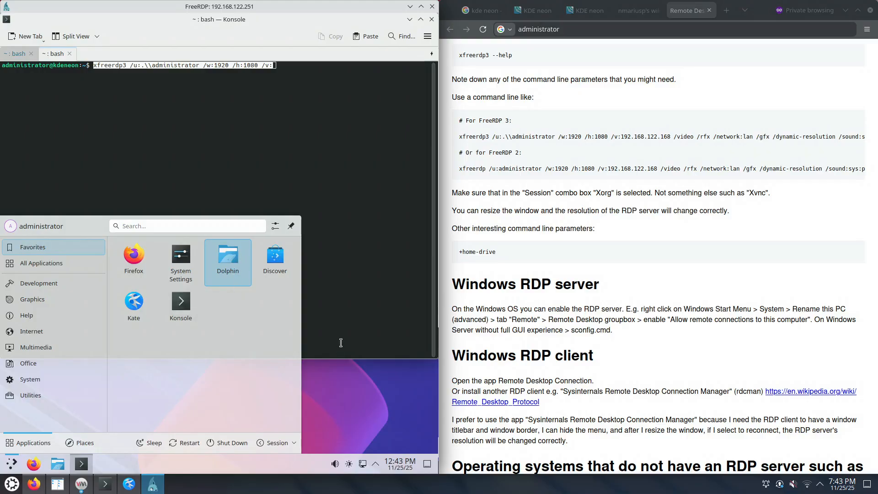
Shut down the remote KDE system immediately from the Application Launcher
{"action": "left_click", "coordinate": [340, 343]}
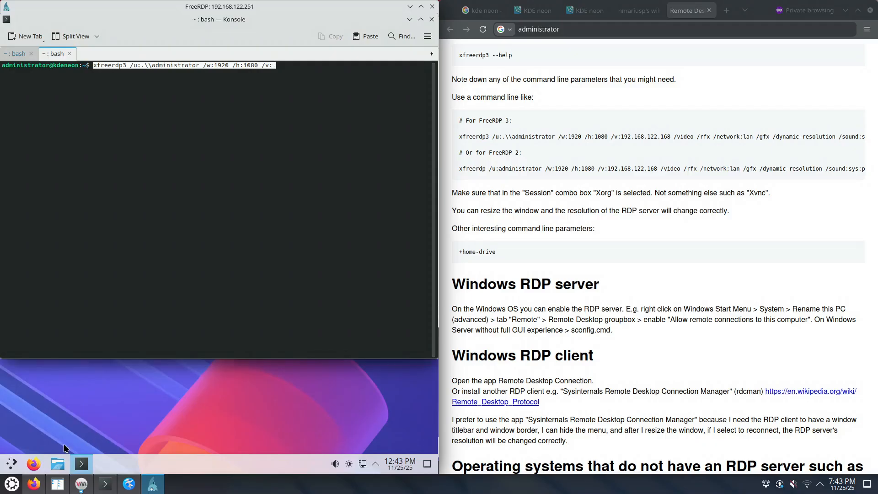
{"action": "left_click", "coordinate": [10, 466]}
{"action": "left_click", "coordinate": [223, 441]}
{"action": "left_click", "coordinate": [187, 310]}
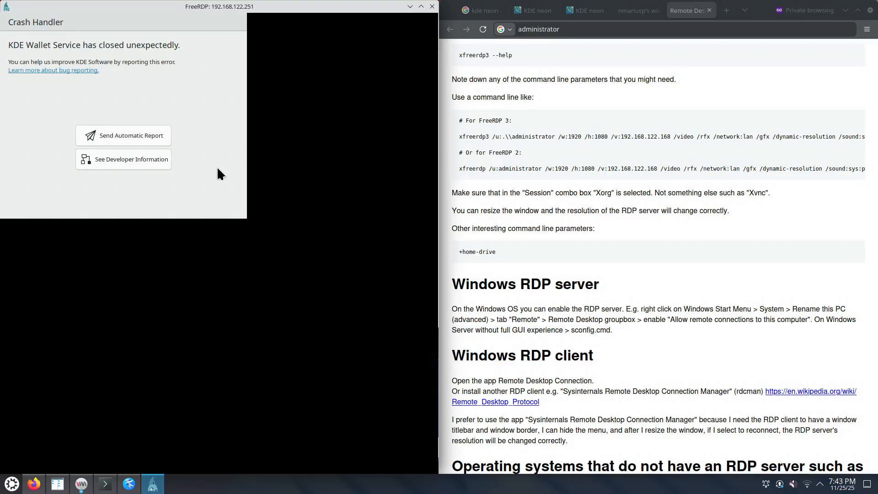
Send the automatic KDE Wallet crash report, restart the wallet service, and bring up the kdeneon VM window
{"action": "left_click", "coordinate": [126, 135]}
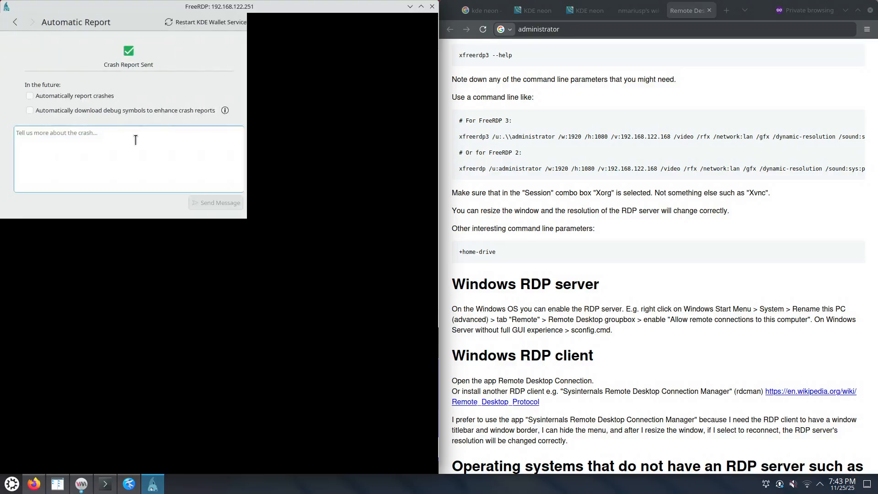
{"action": "left_click", "coordinate": [189, 21]}
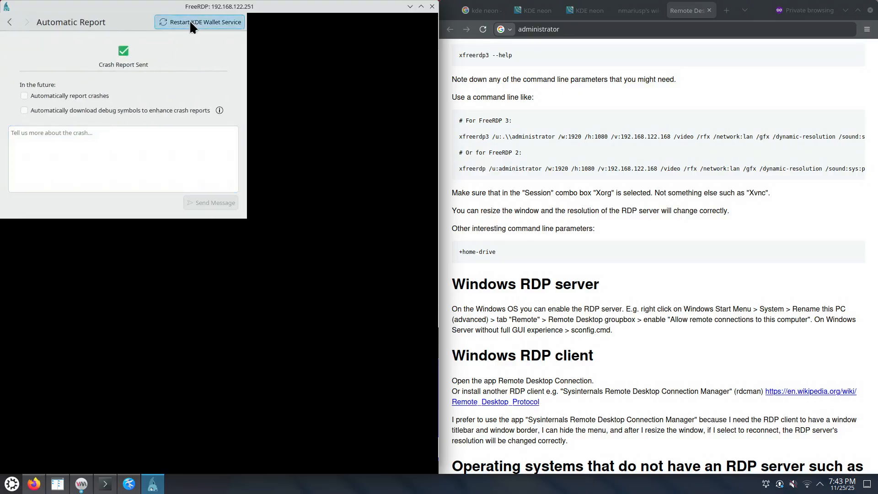
{"action": "left_click", "coordinate": [73, 488]}
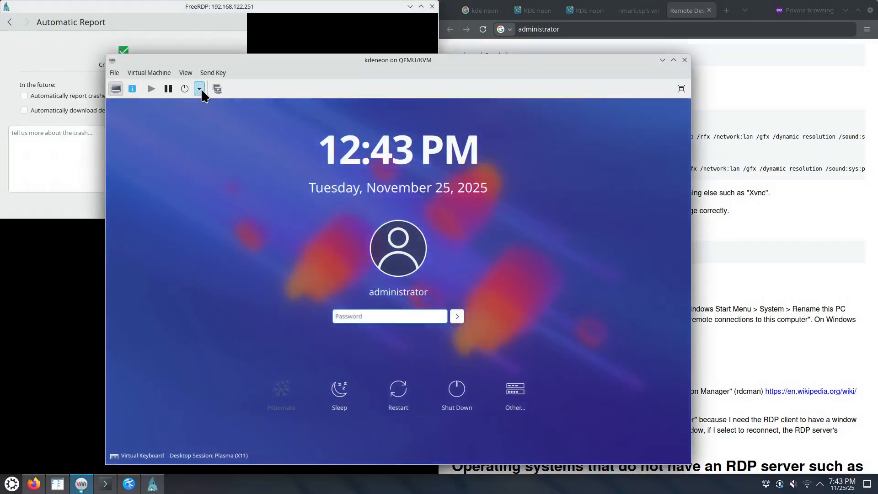
Stop the kdeneon virtual machine from the power actions dropdown in the toolbar
{"action": "left_click", "coordinate": [200, 89]}
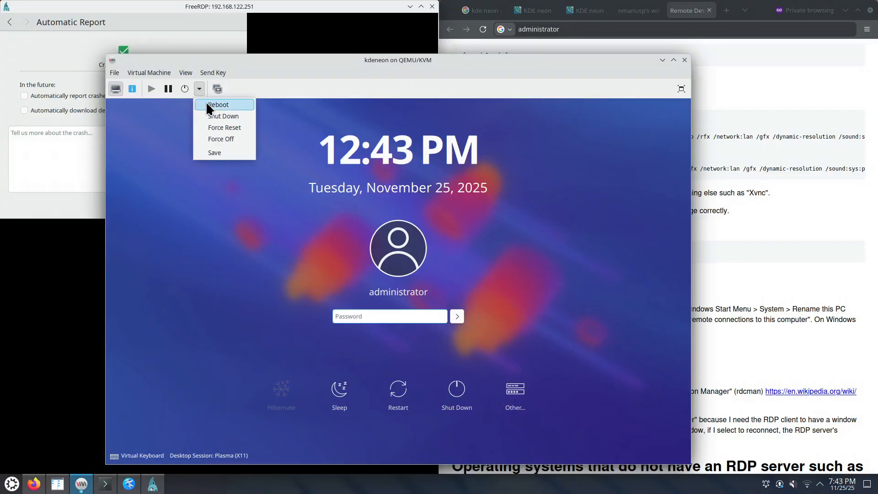
{"action": "left_click", "coordinate": [229, 127]}
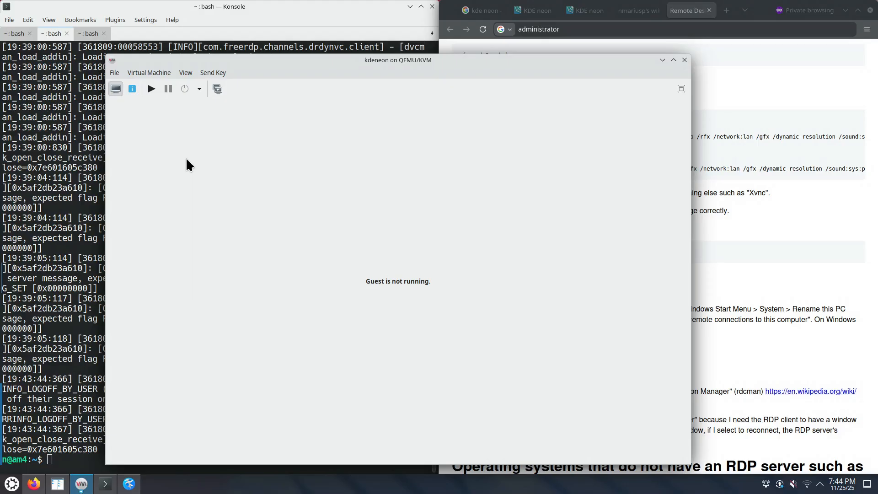
{"action": "left_click", "coordinate": [218, 89]}
{"action": "left_click", "coordinate": [117, 451]}
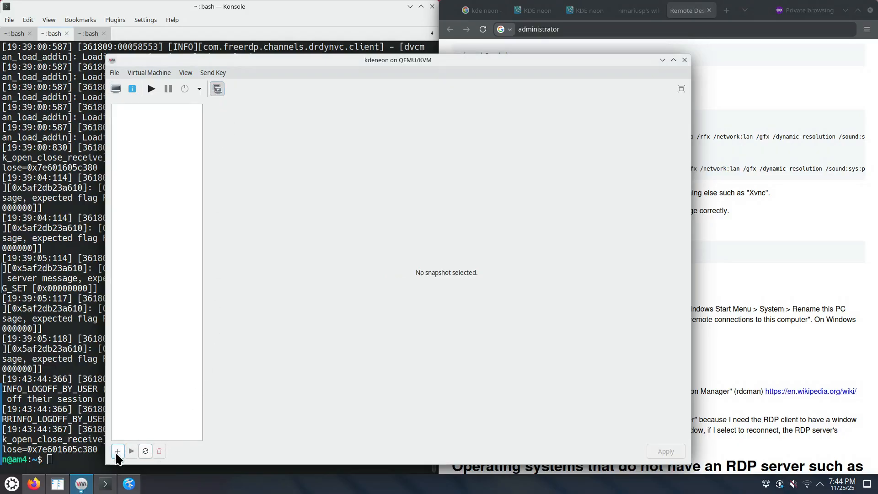
{"action": "type", "text": "a"}
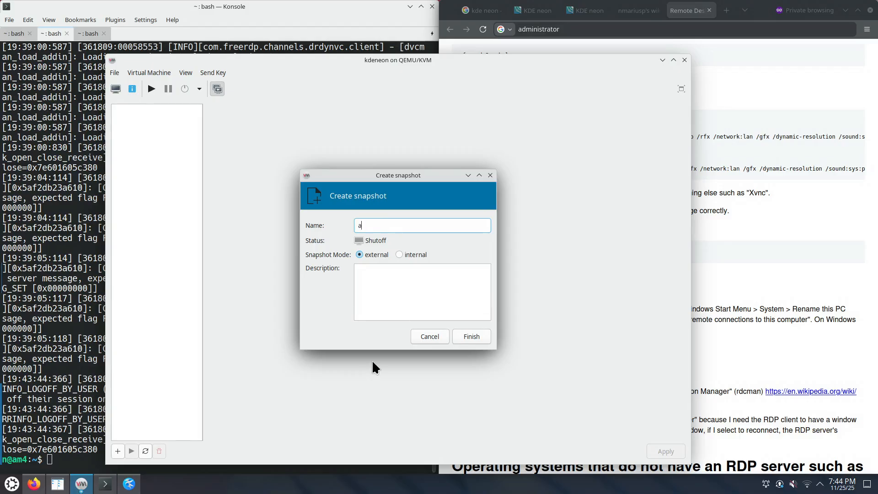
{"action": "type", "text": "fter-install"}
{"action": "left_click", "coordinate": [400, 255]}
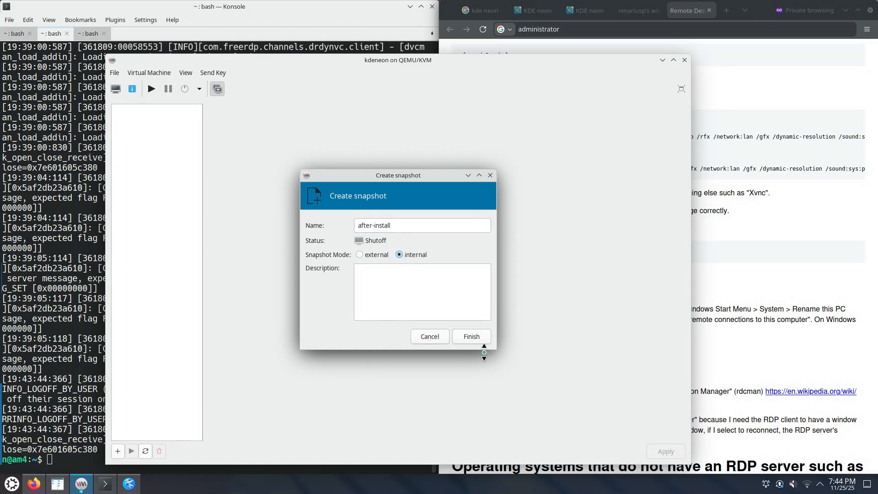
{"action": "left_click", "coordinate": [474, 337]}
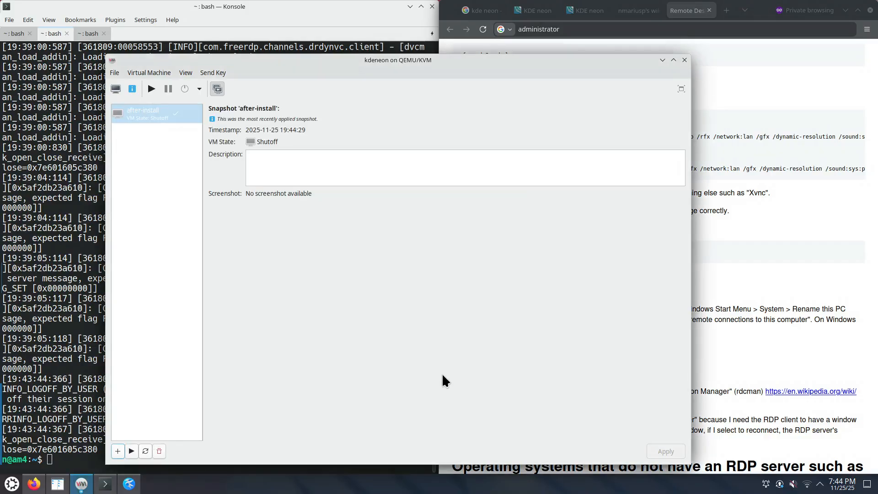